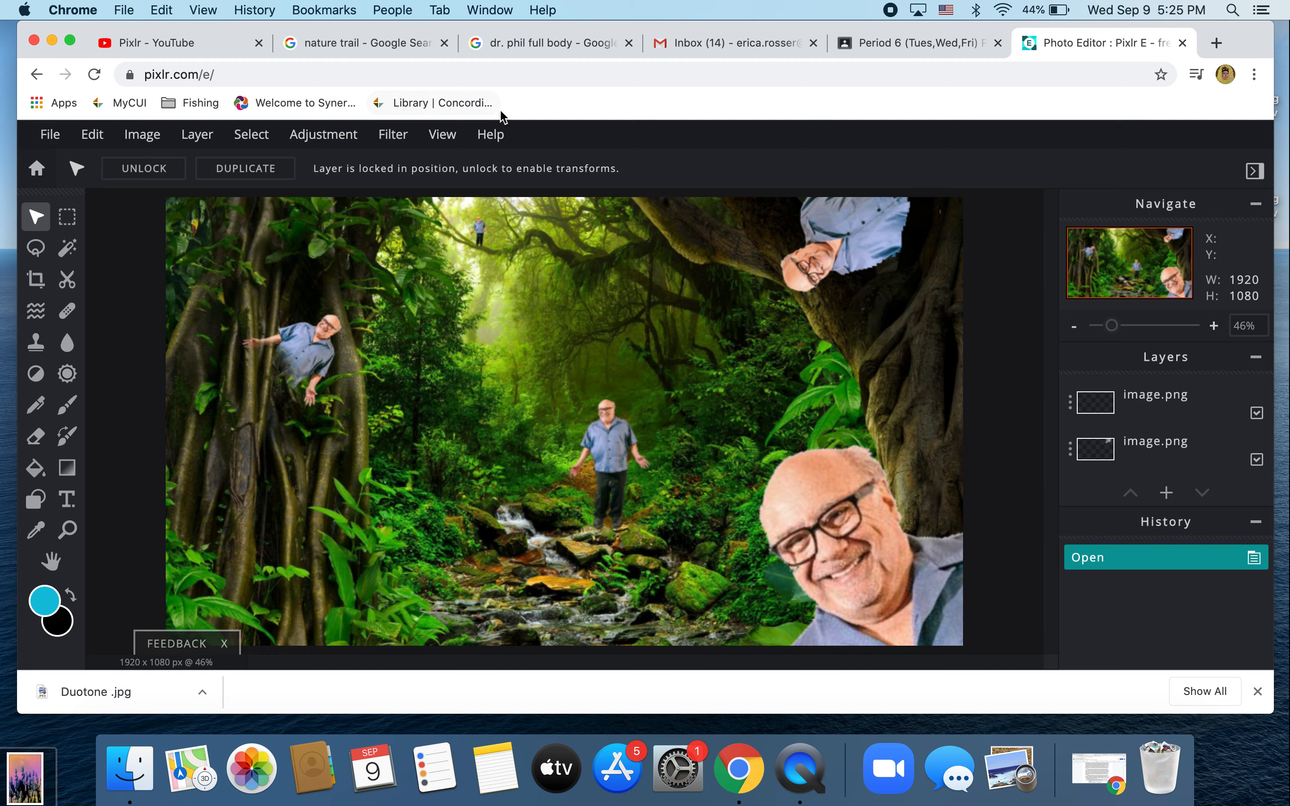
# Copy the image address of the wooded trail photo with wooden steps from the nature trail image search.
pyautogui.click(325, 51)
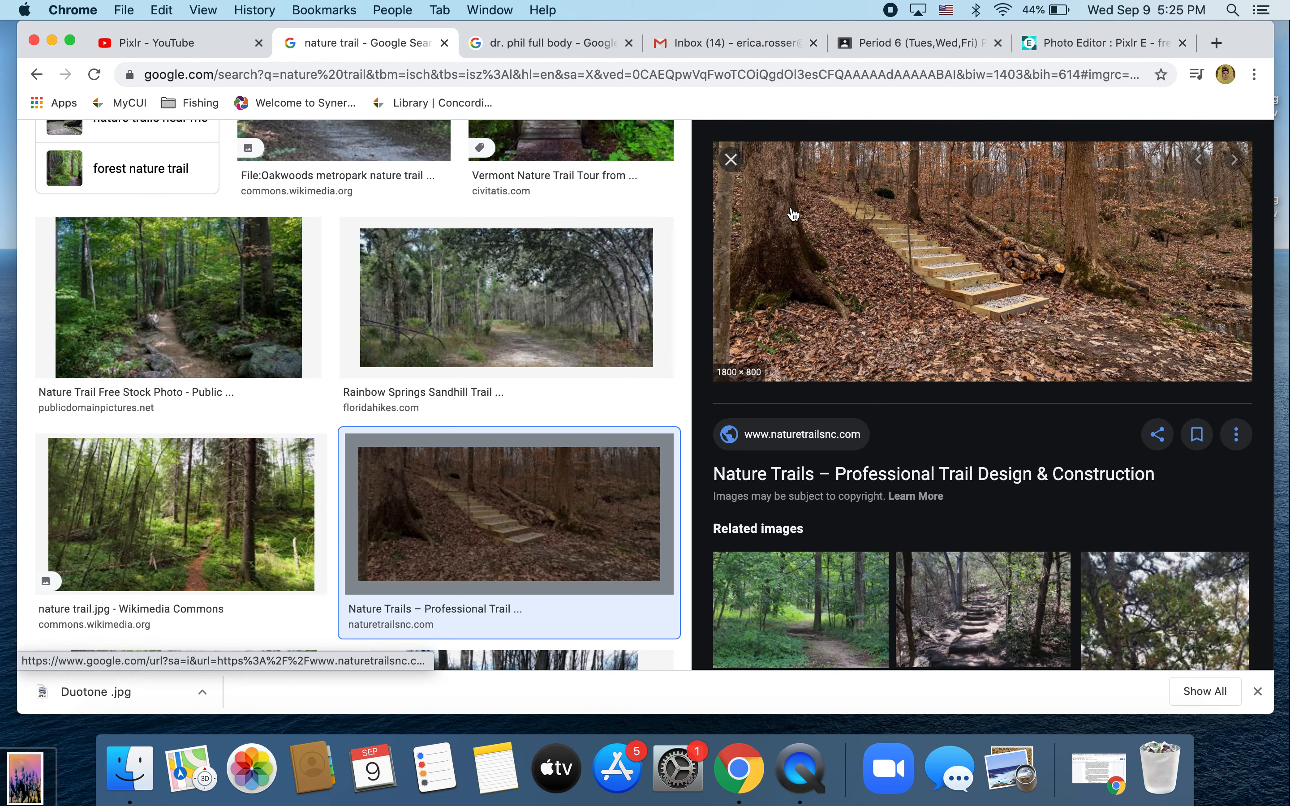
pyautogui.rightClick(814, 248)
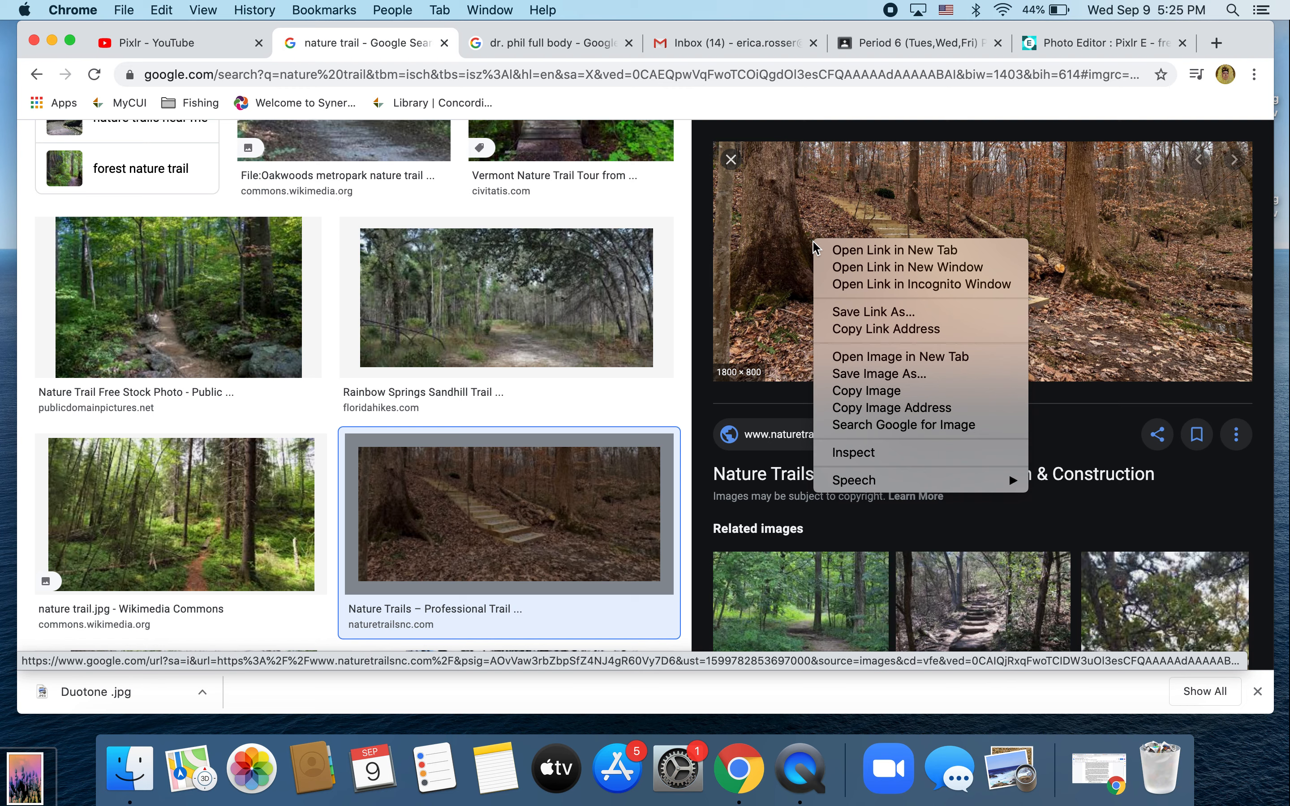
pyautogui.click(900, 409)
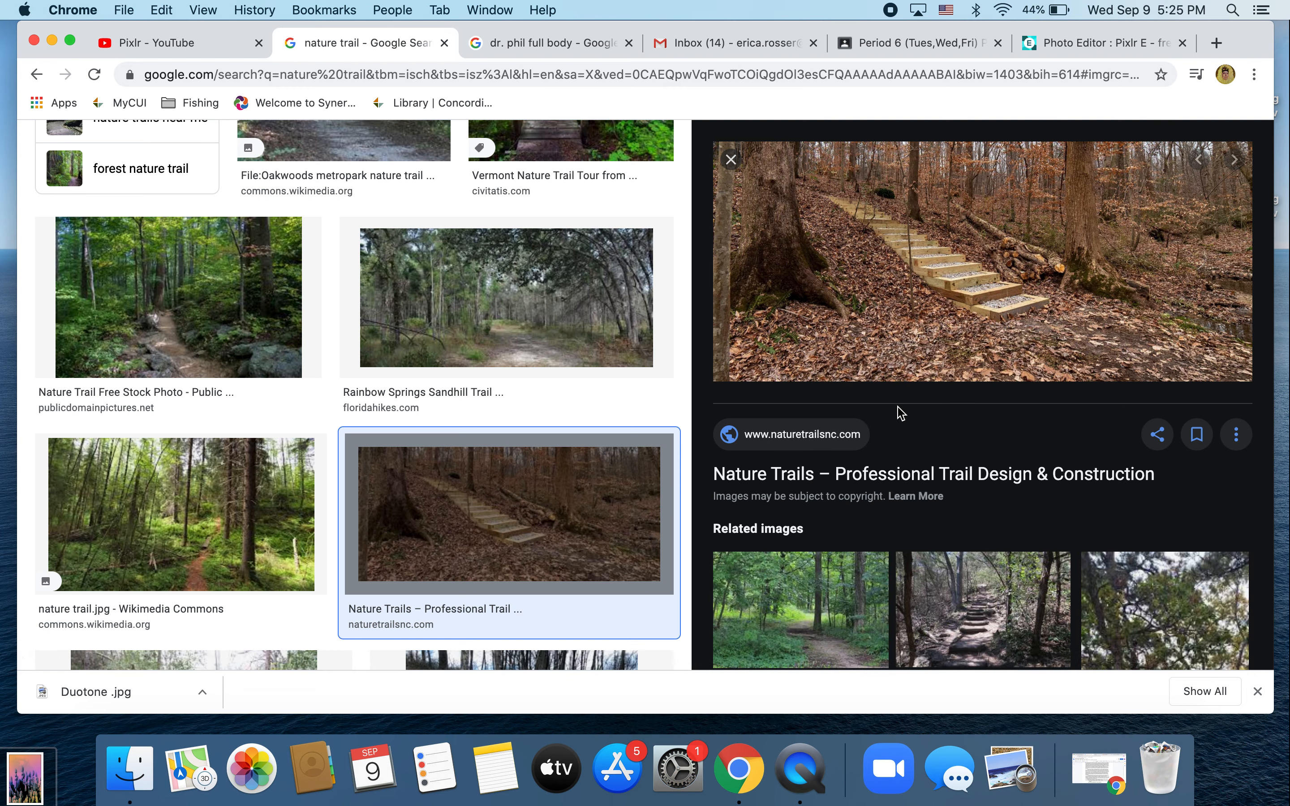
# Switch to the Pixlr E page, go to the pixlr.com home page and enter the Pixlr E start screen.
pyautogui.click(1065, 46)
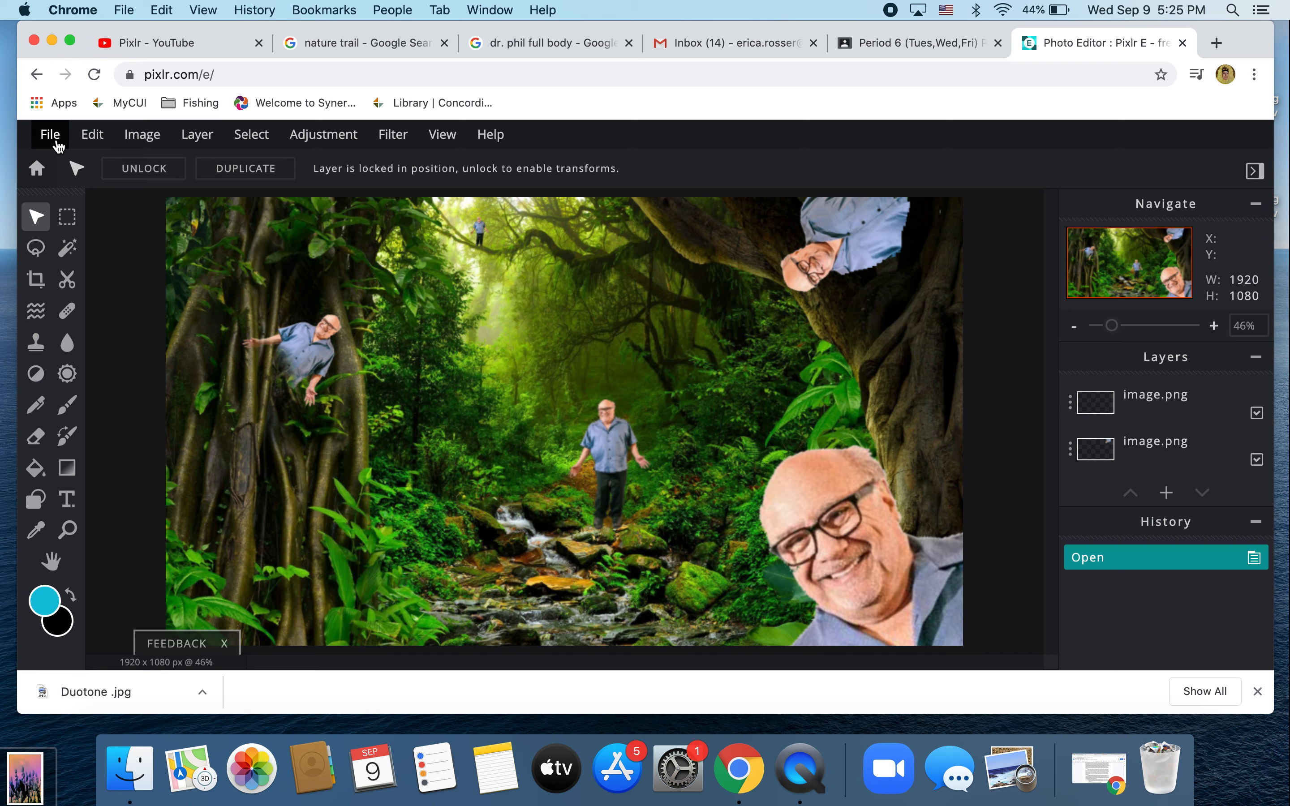
pyautogui.click(224, 75)
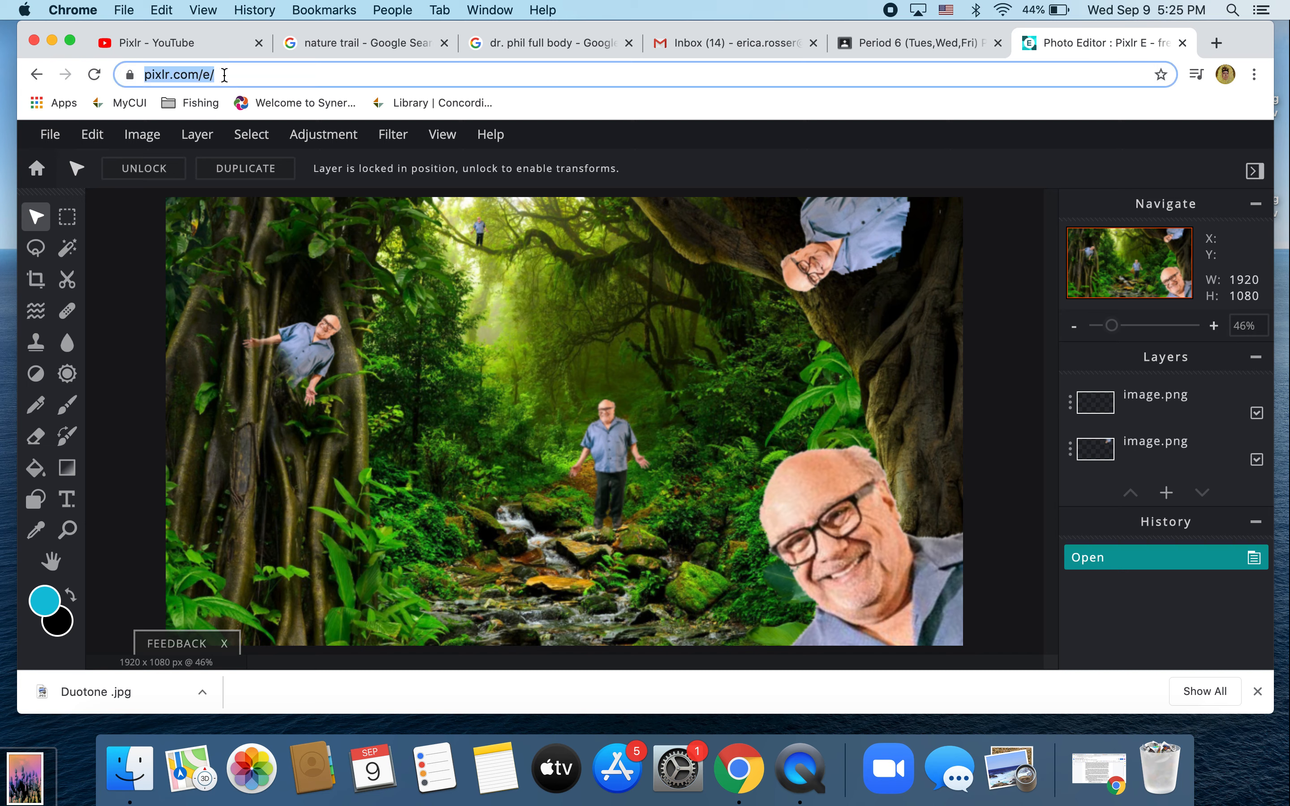
pyautogui.click(224, 74)
pyautogui.press('BackSpace')
pyautogui.press('BackSpace')
pyautogui.press('BackSpace')
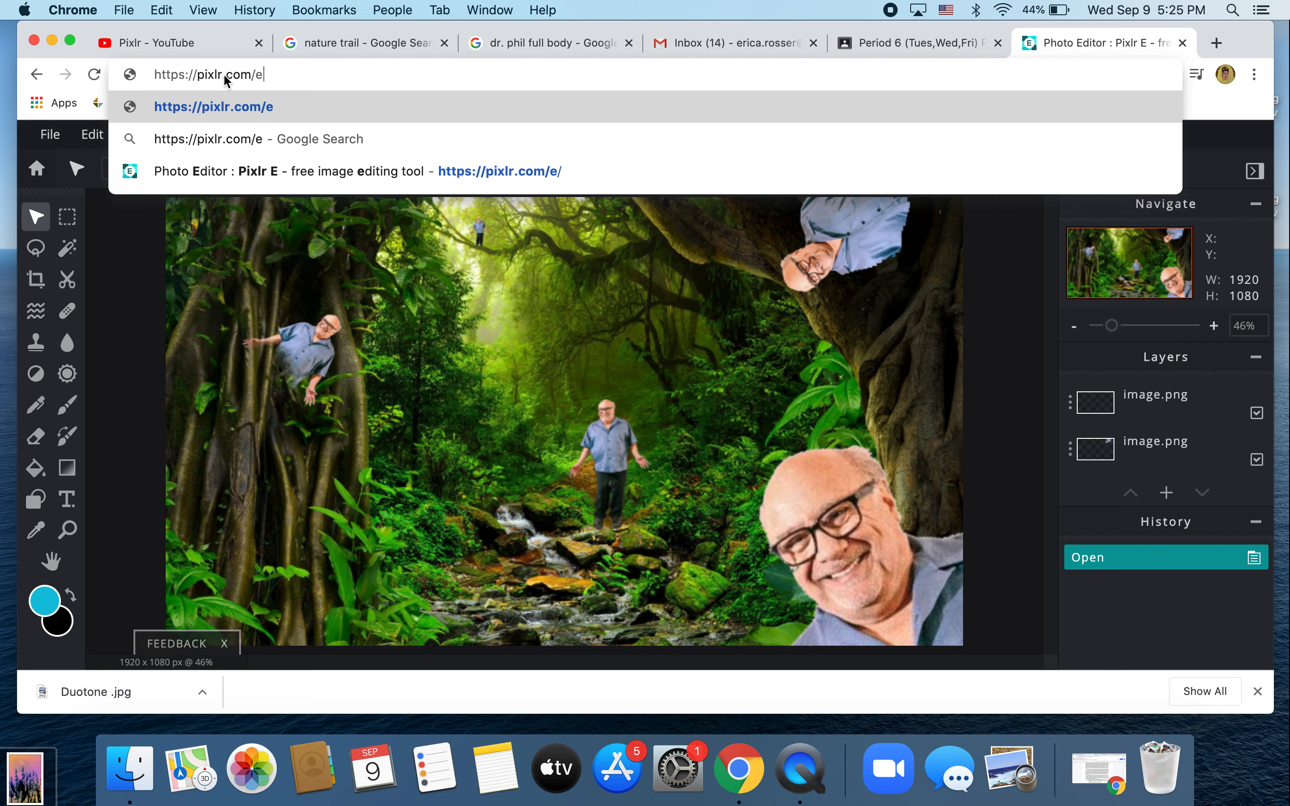
pyautogui.press('Return')
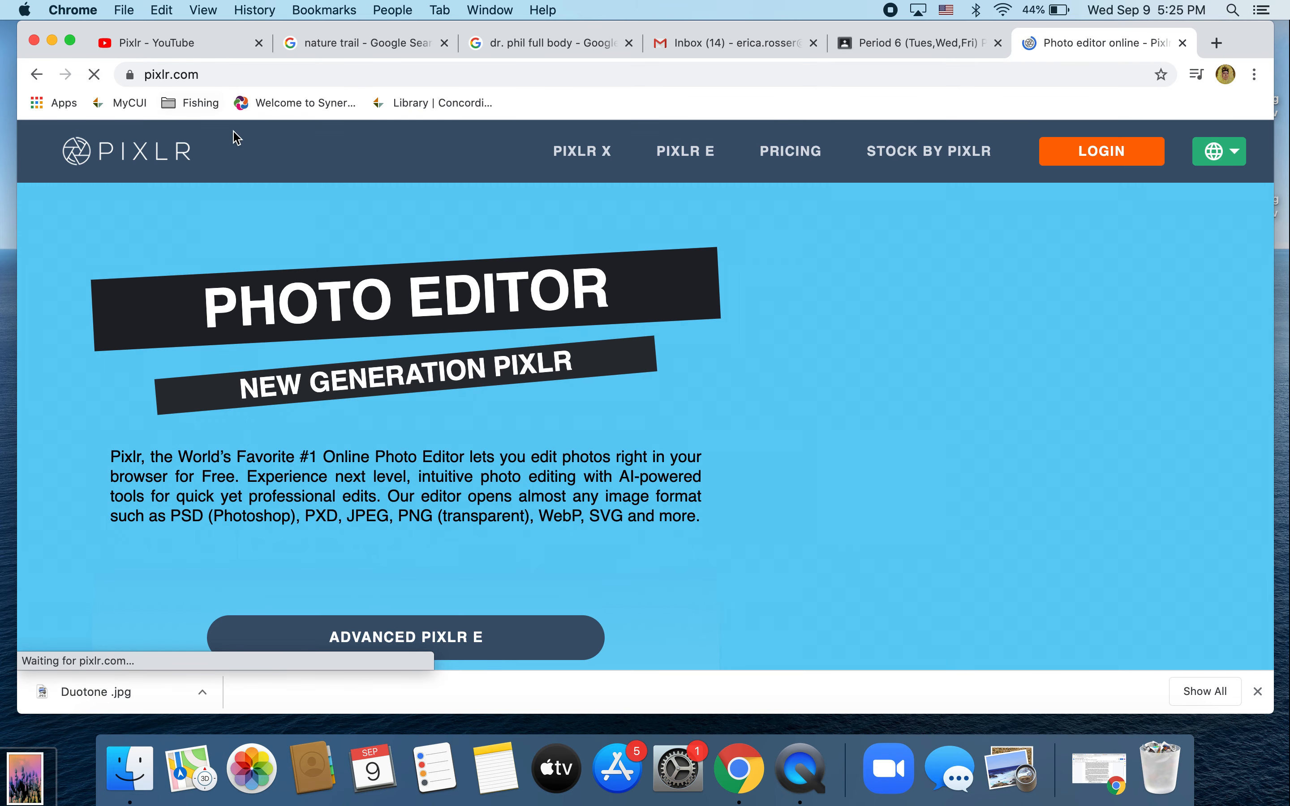
pyautogui.click(711, 155)
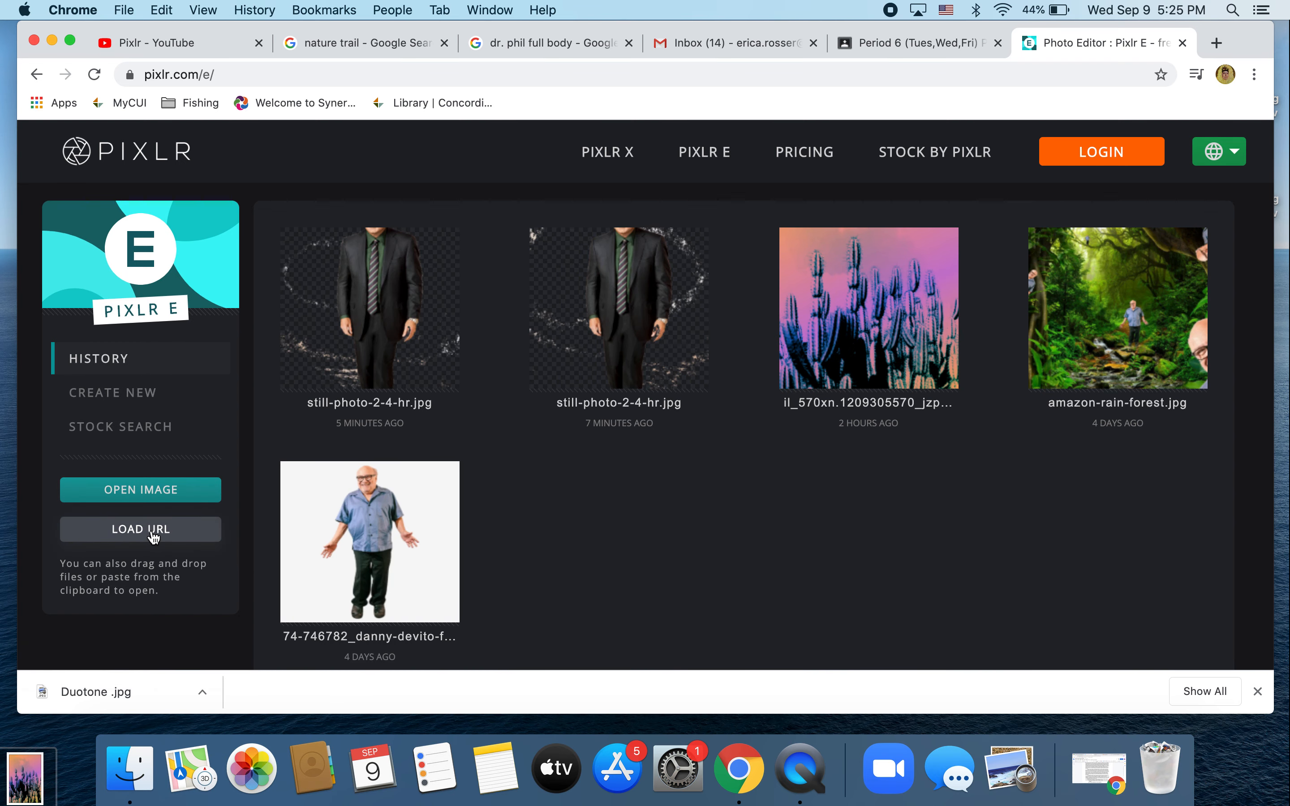
# Load the trail photo Website-Slider-2-b.jpg from its copied image URL.
pyautogui.click(153, 537)
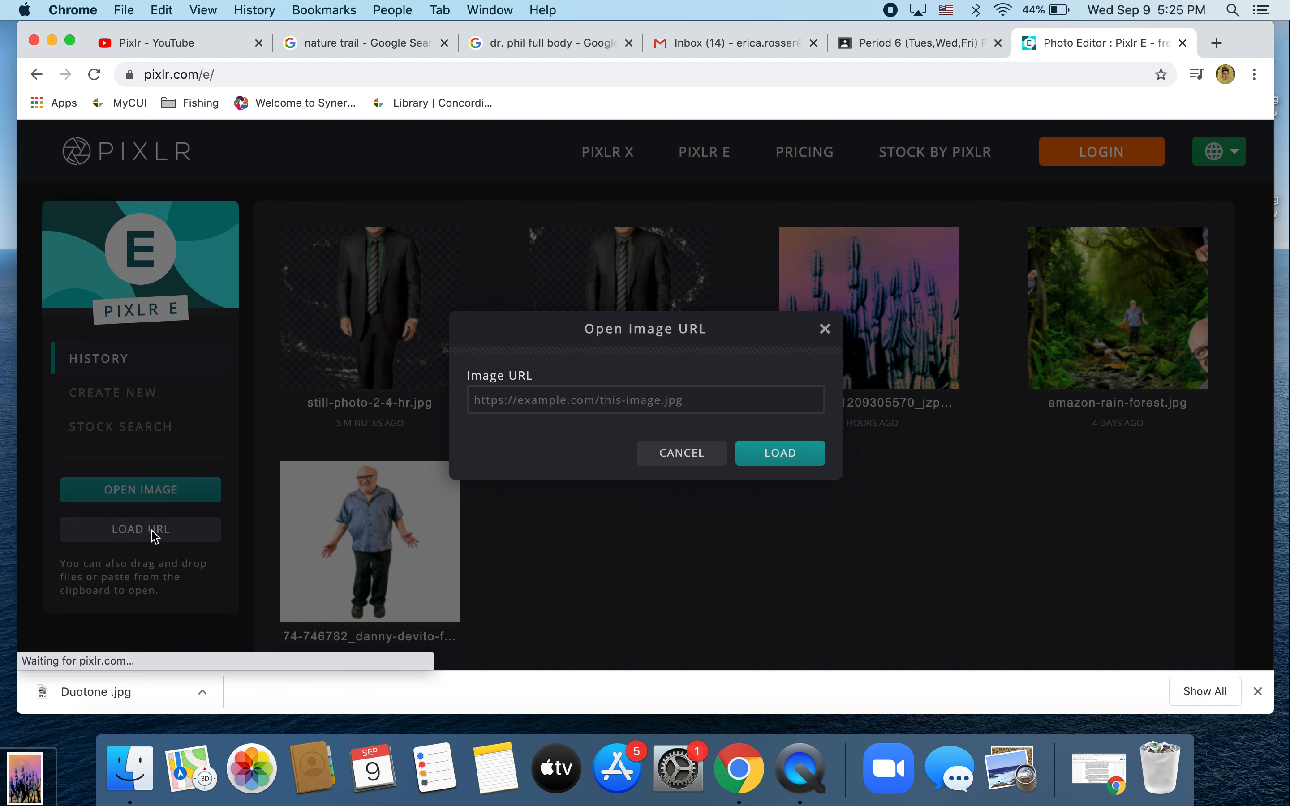
pyautogui.rightClick(616, 405)
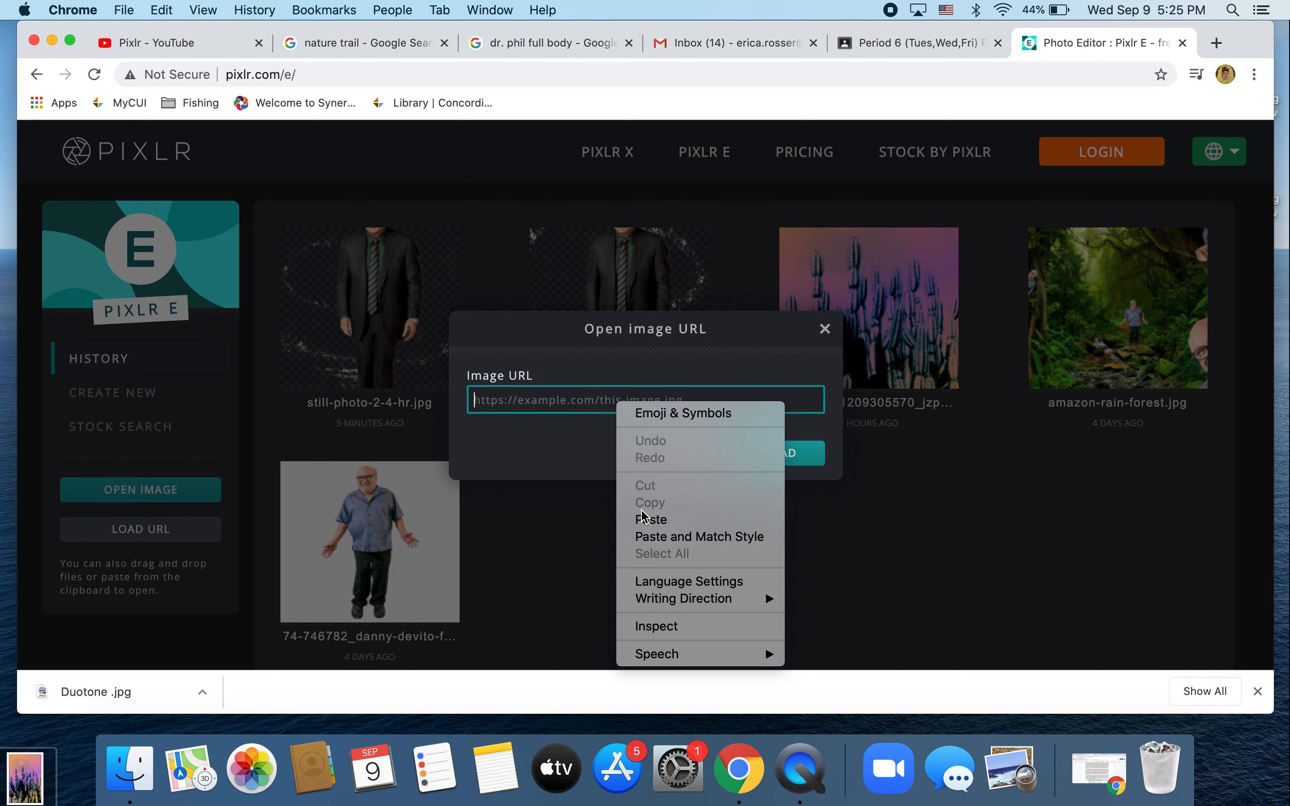
pyautogui.click(651, 519)
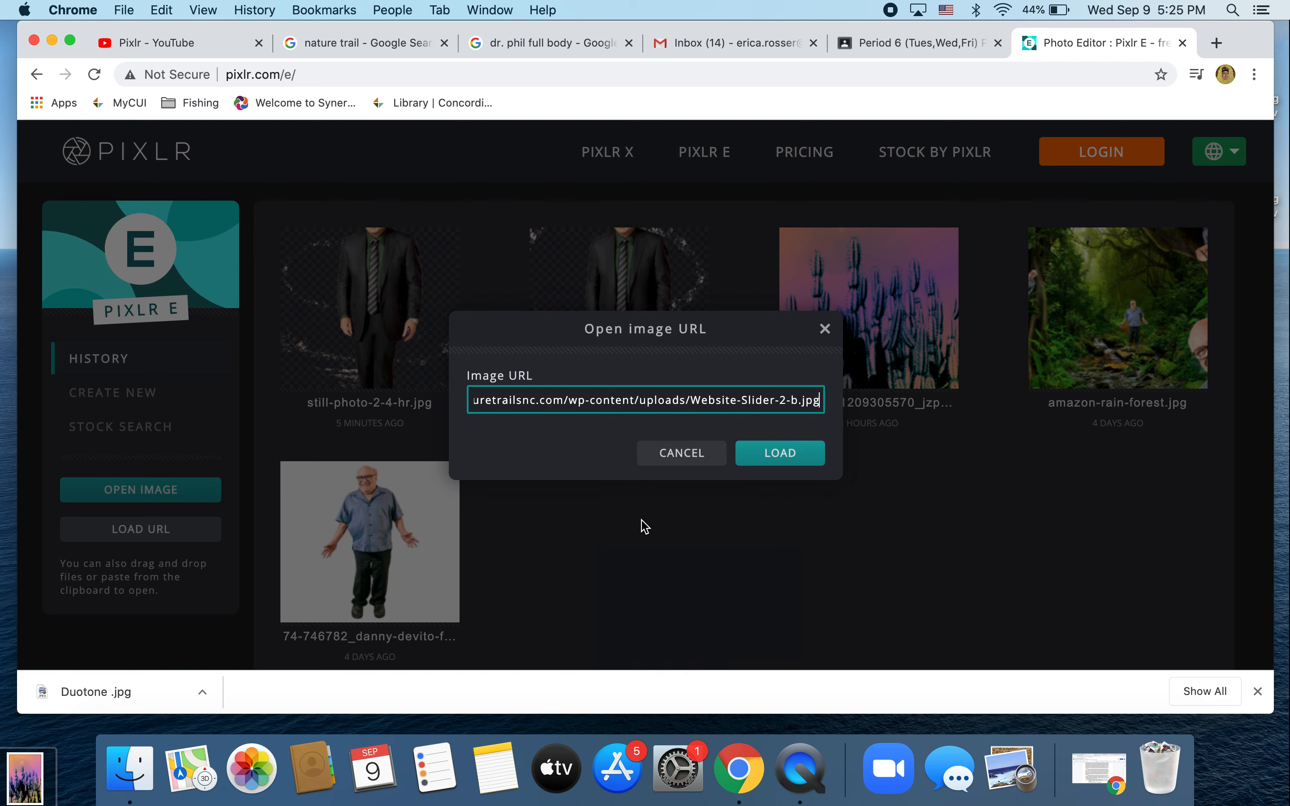
pyautogui.click(761, 460)
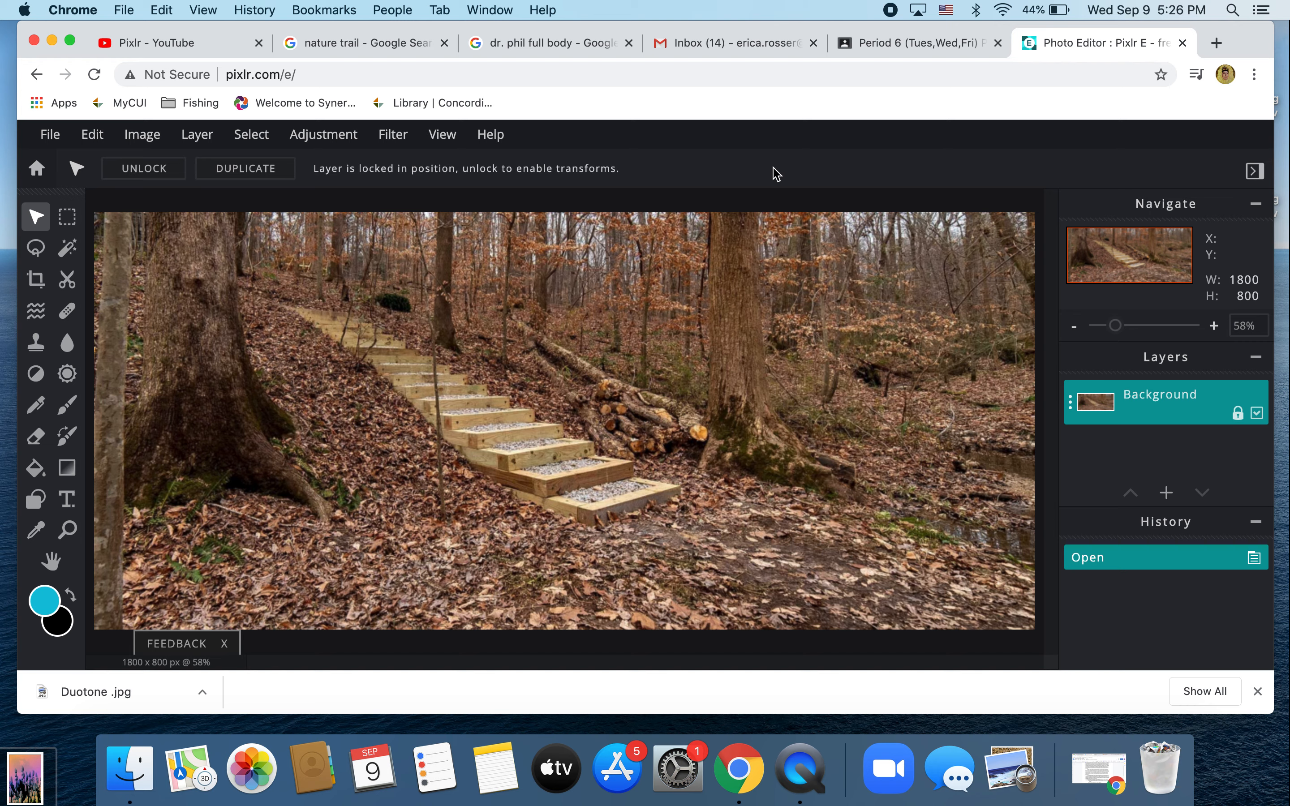
# Start opening a second image by URL and copy the image address of the full-body Dr. Phil photo from the image search.
pyautogui.click(51, 135)
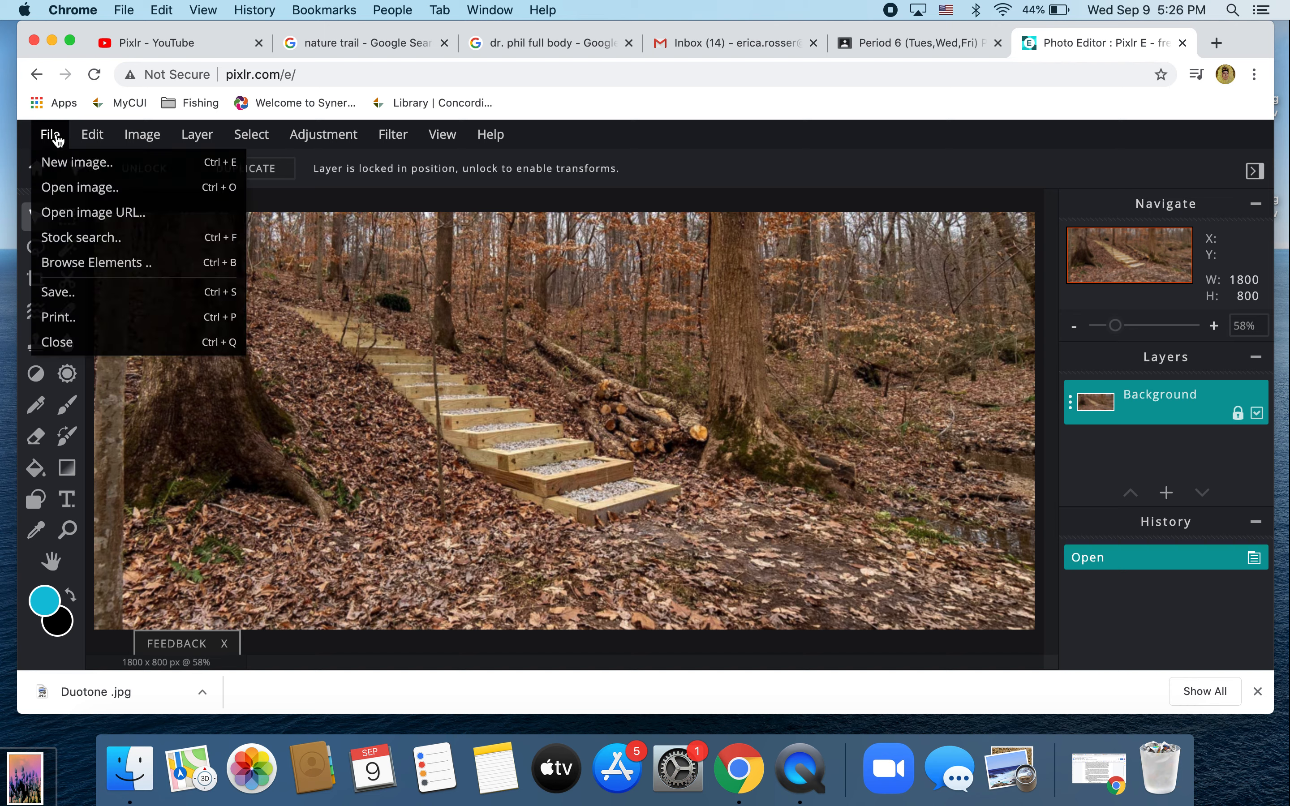
pyautogui.click(74, 214)
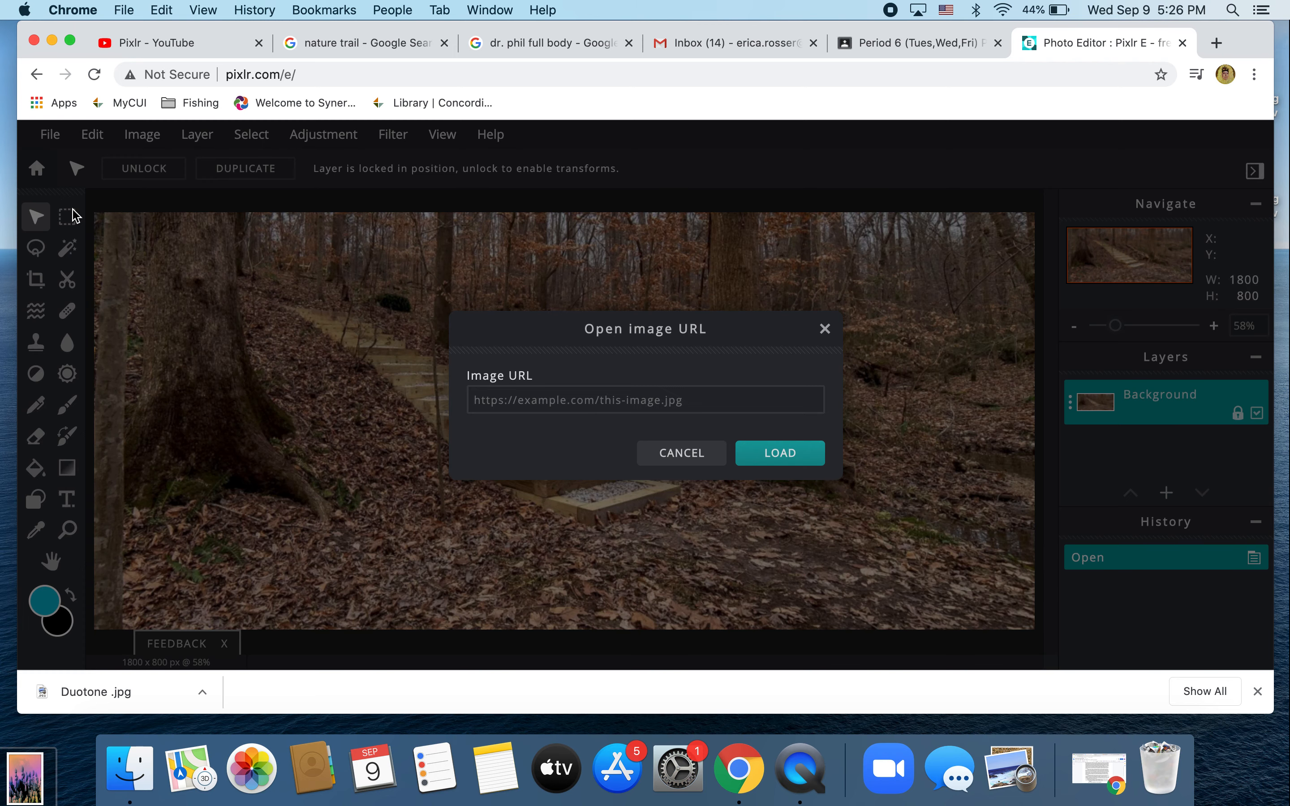
pyautogui.click(678, 396)
pyautogui.click(495, 45)
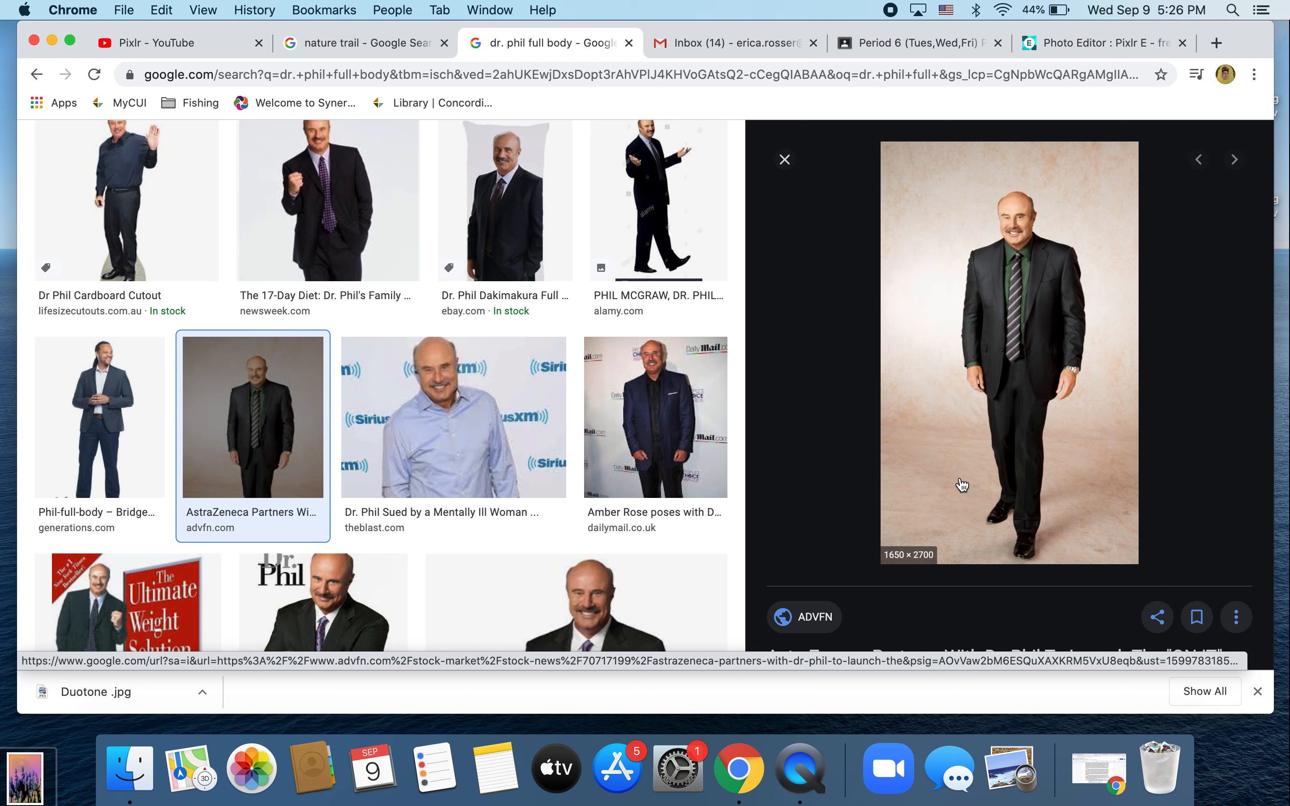
pyautogui.rightClick(966, 341)
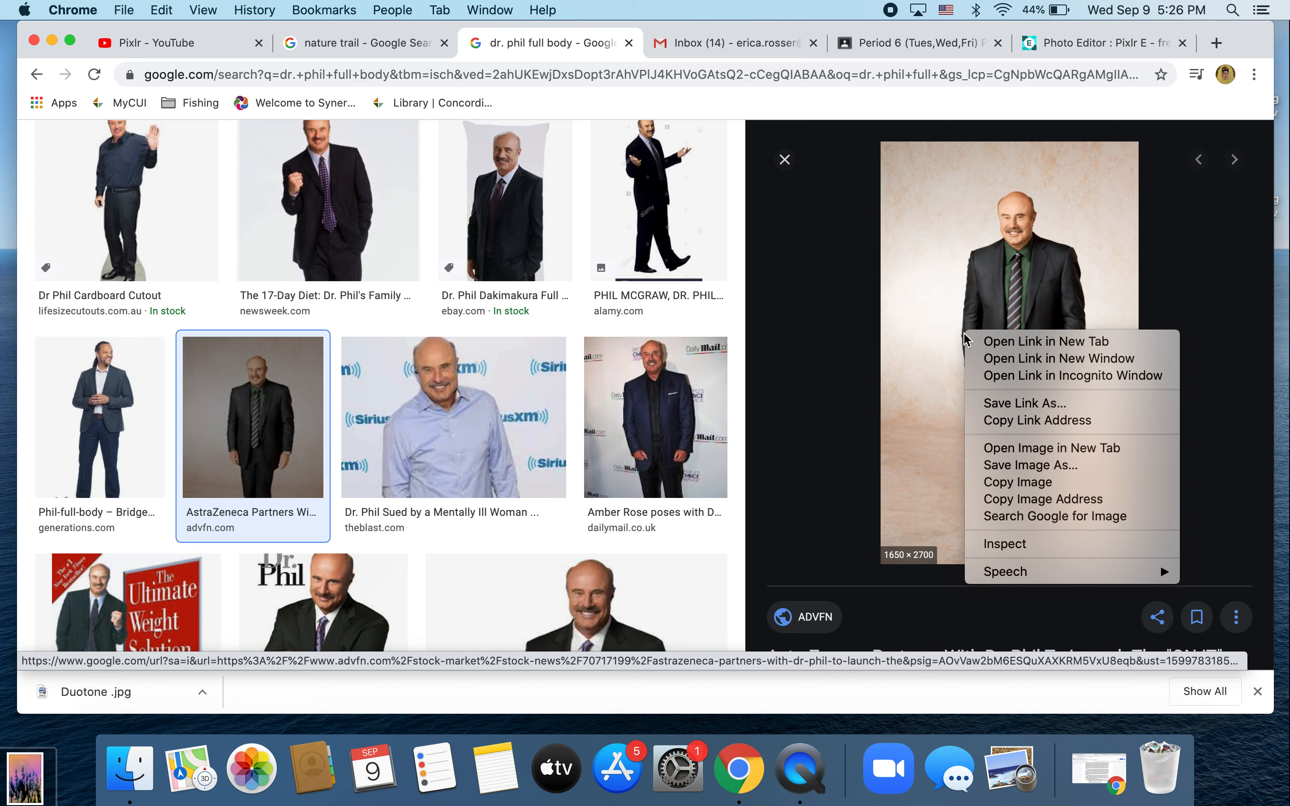
pyautogui.click(1078, 500)
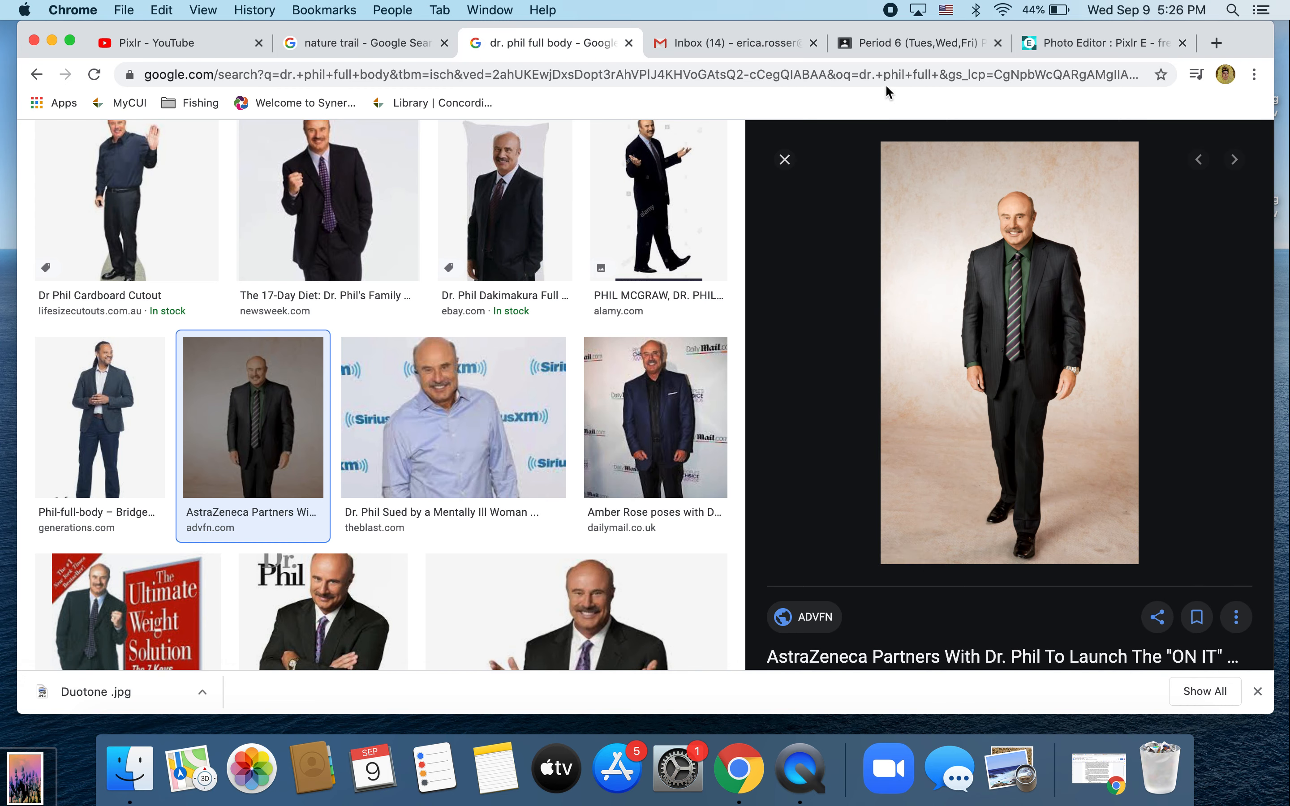
# Load still-photo-2-4-HR.jpg from the copied URL, pre-resized to Full HD at 1173 x 1920.
pyautogui.click(1079, 43)
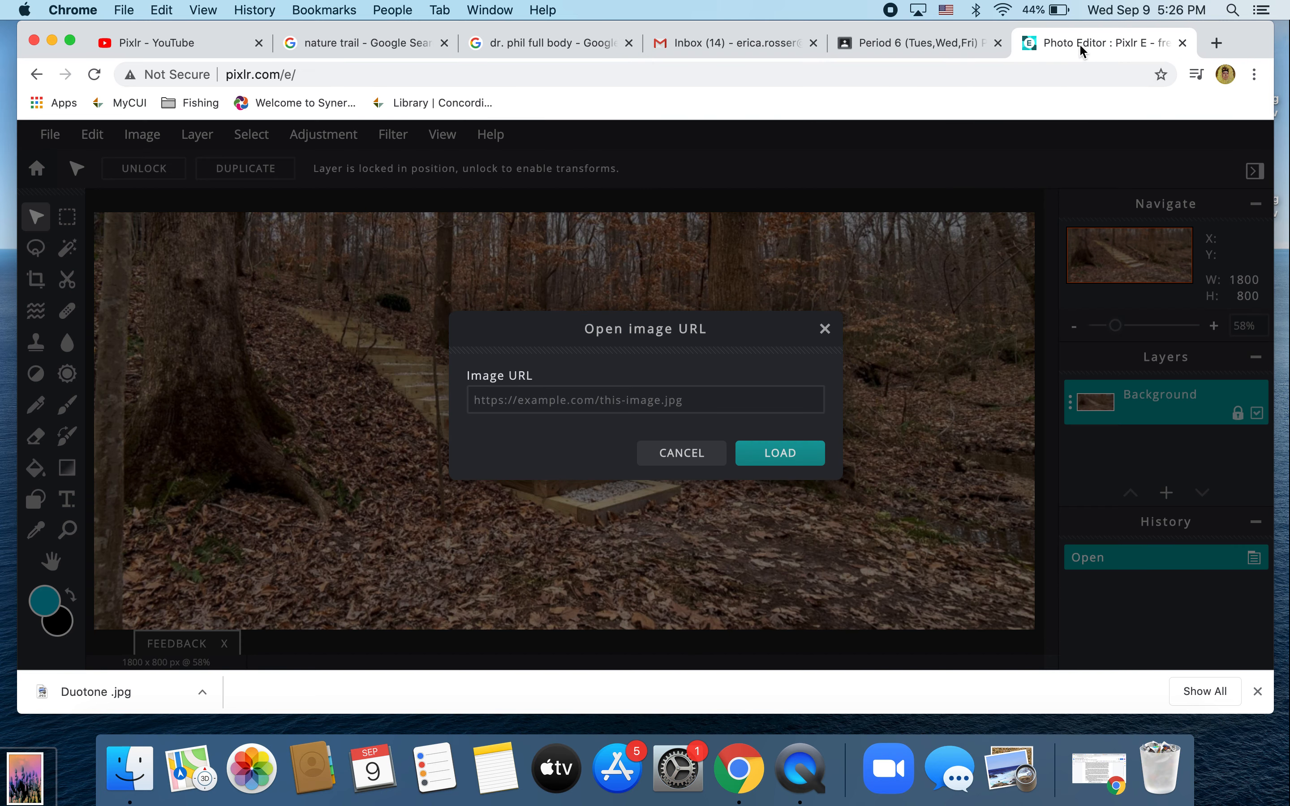
pyautogui.click(589, 401)
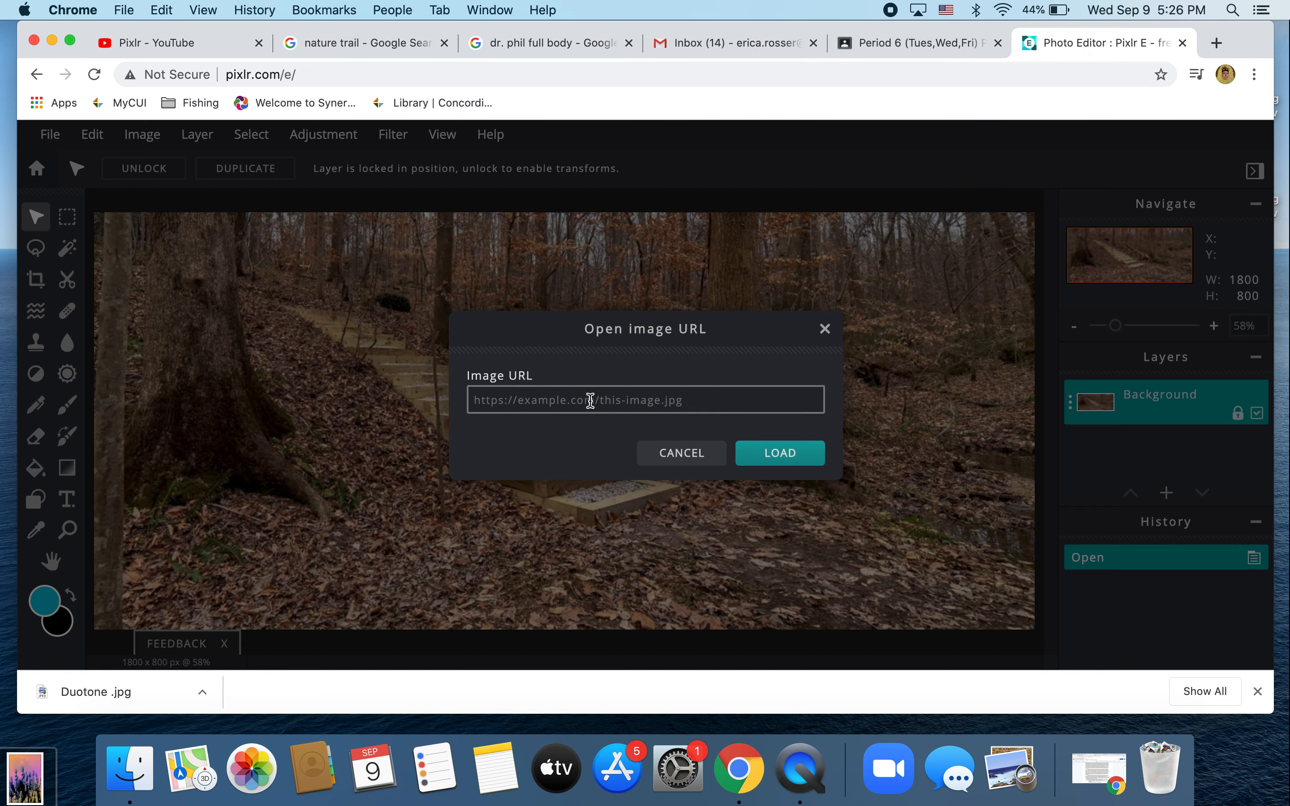
pyautogui.rightClick(589, 401)
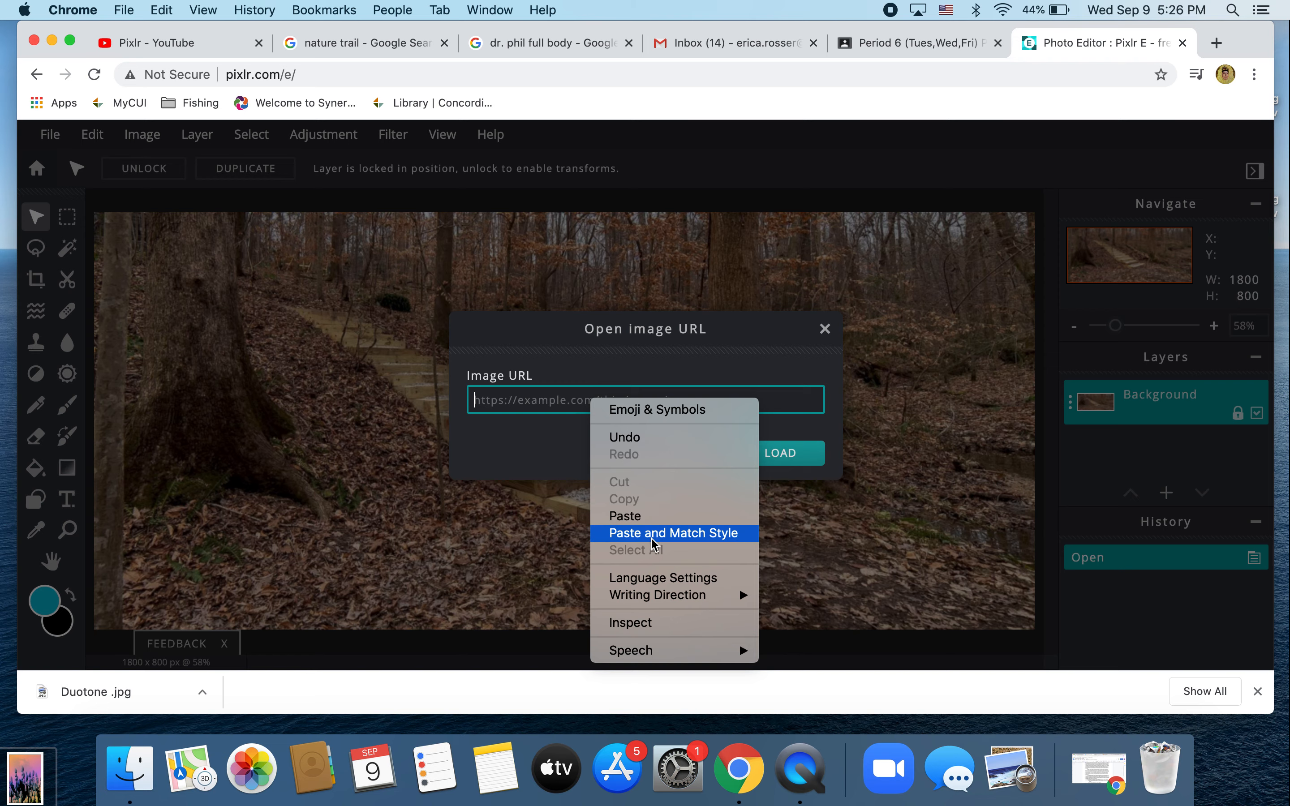
pyautogui.click(646, 516)
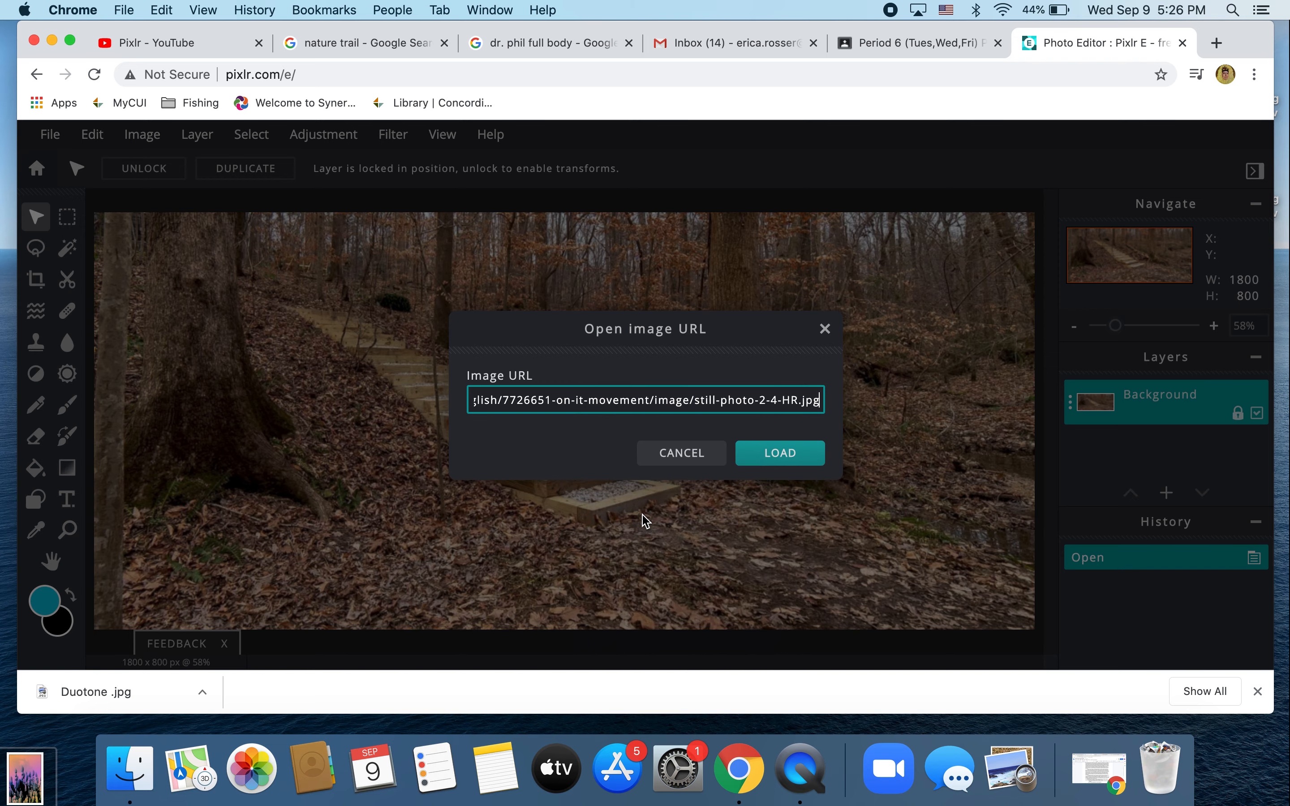
pyautogui.click(781, 456)
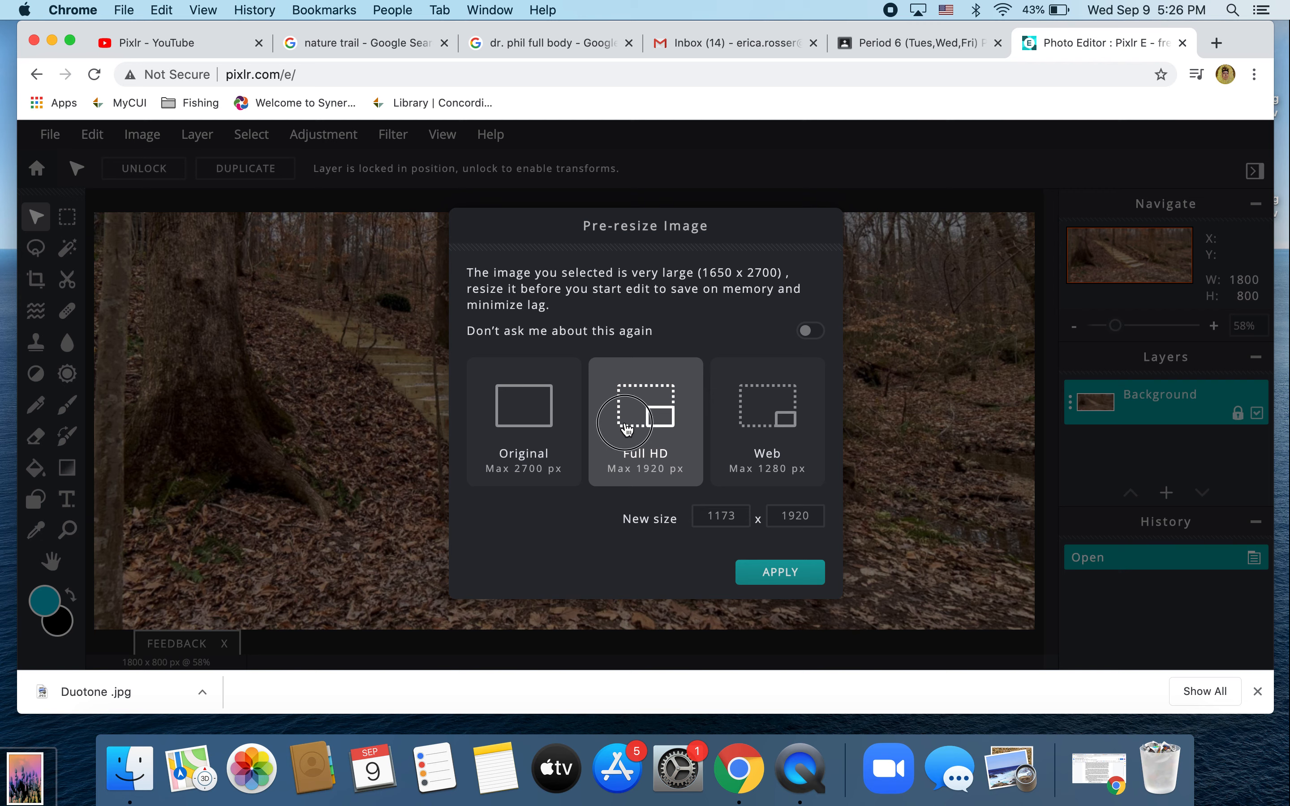
pyautogui.click(778, 571)
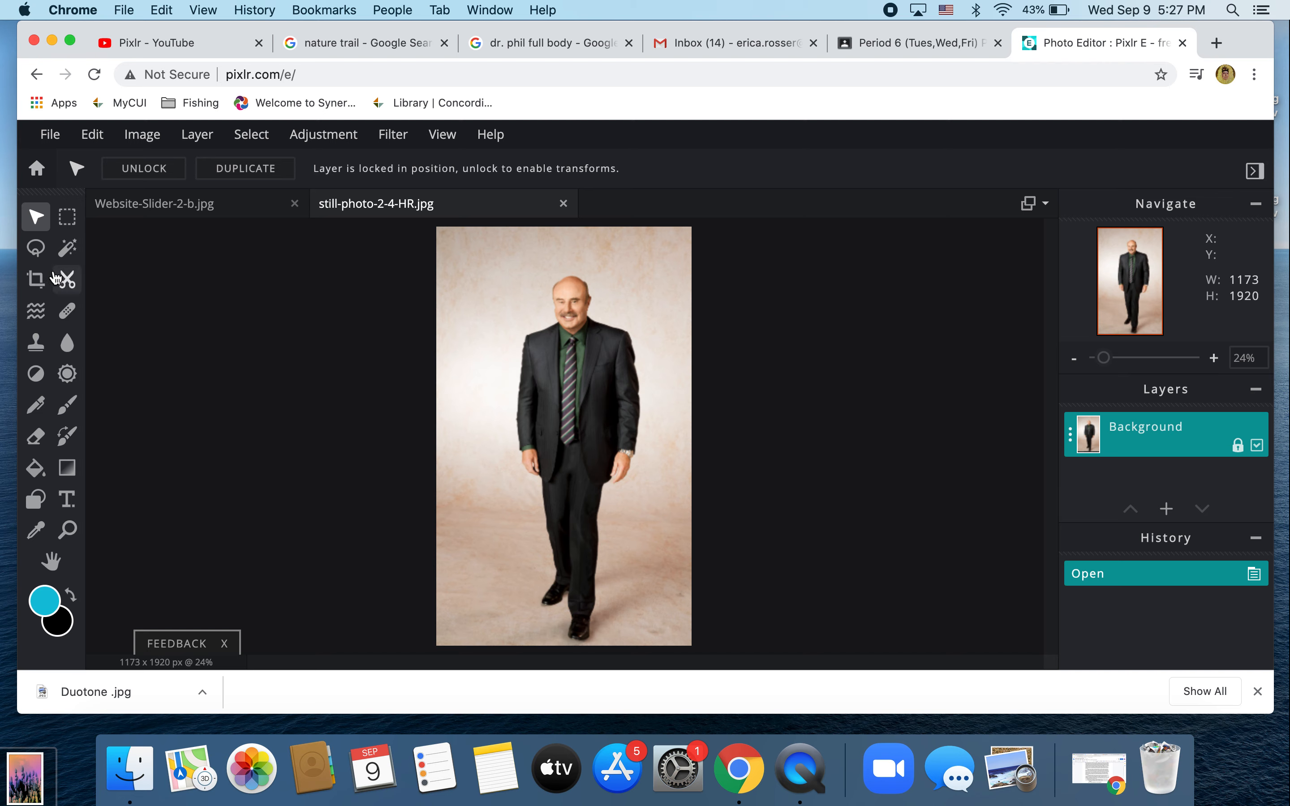
# Trace the suited man's outline with the size-adjustable lasso type, following his body from the head down to the shoe.
pyautogui.click(38, 255)
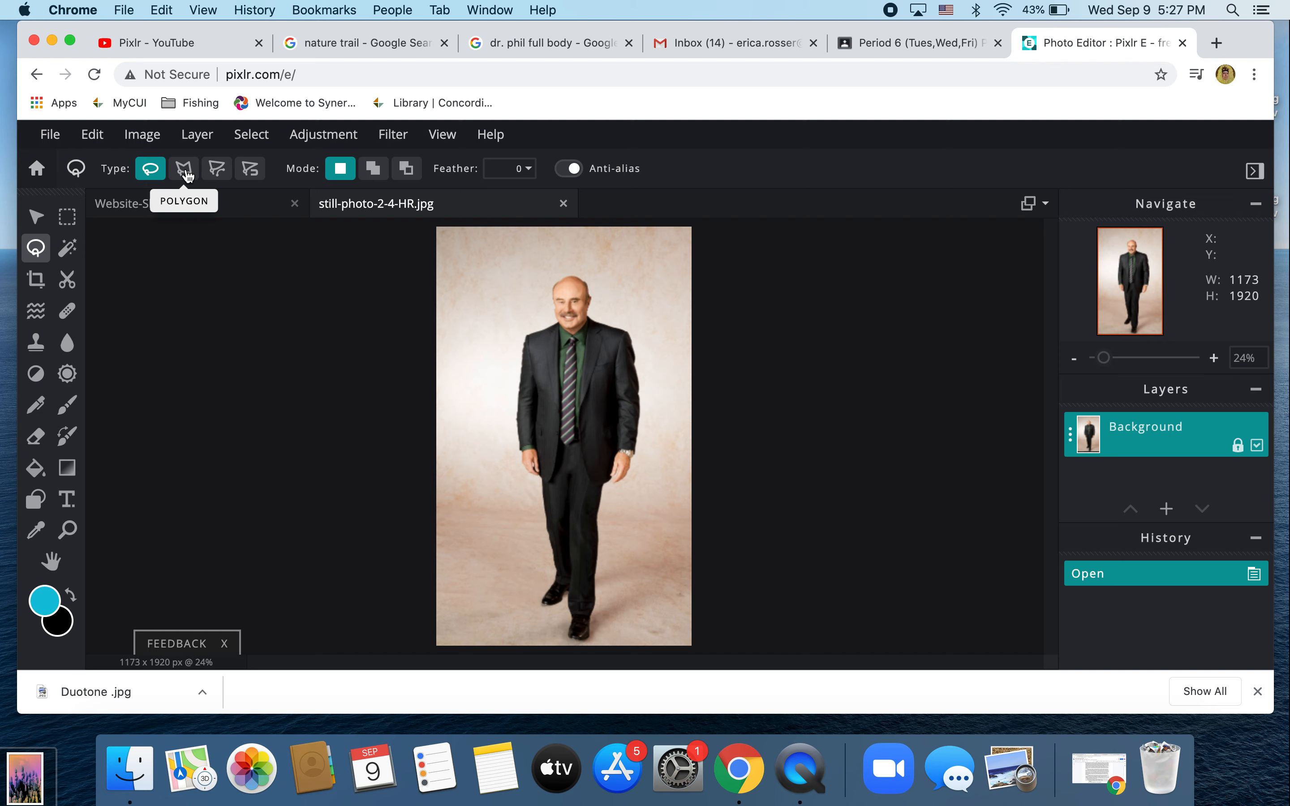
pyautogui.click(251, 170)
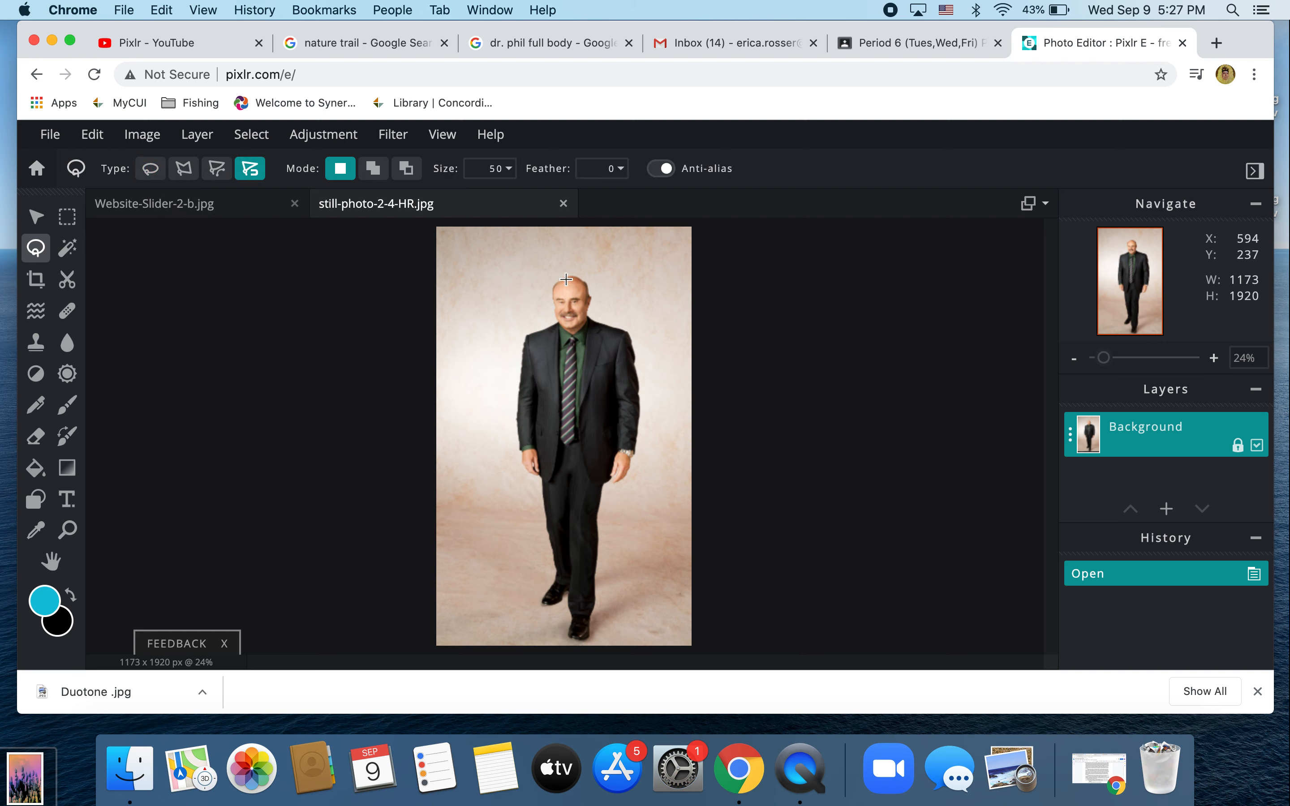
pyautogui.scroll(-3, 619, 395)
pyautogui.scroll(5, 620, 397)
pyautogui.scroll(3, 619, 394)
pyautogui.scroll(-5, 619, 395)
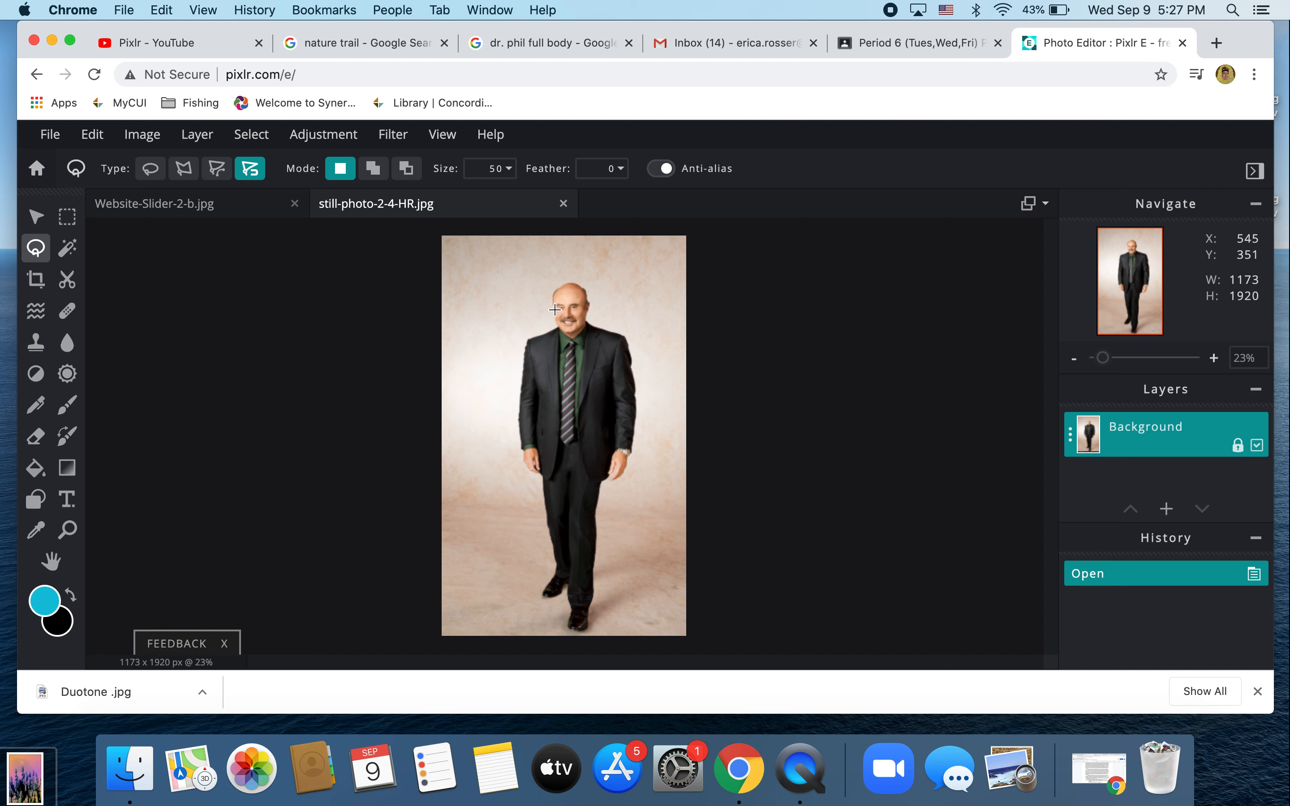
pyautogui.click(553, 294)
pyautogui.moveTo(540, 333)
pyautogui.mouseDown()
pyautogui.moveTo(520, 358)
pyautogui.moveTo(516, 445)
pyautogui.moveTo(540, 490)
pyautogui.moveTo(550, 580)
pyautogui.mouseUp()
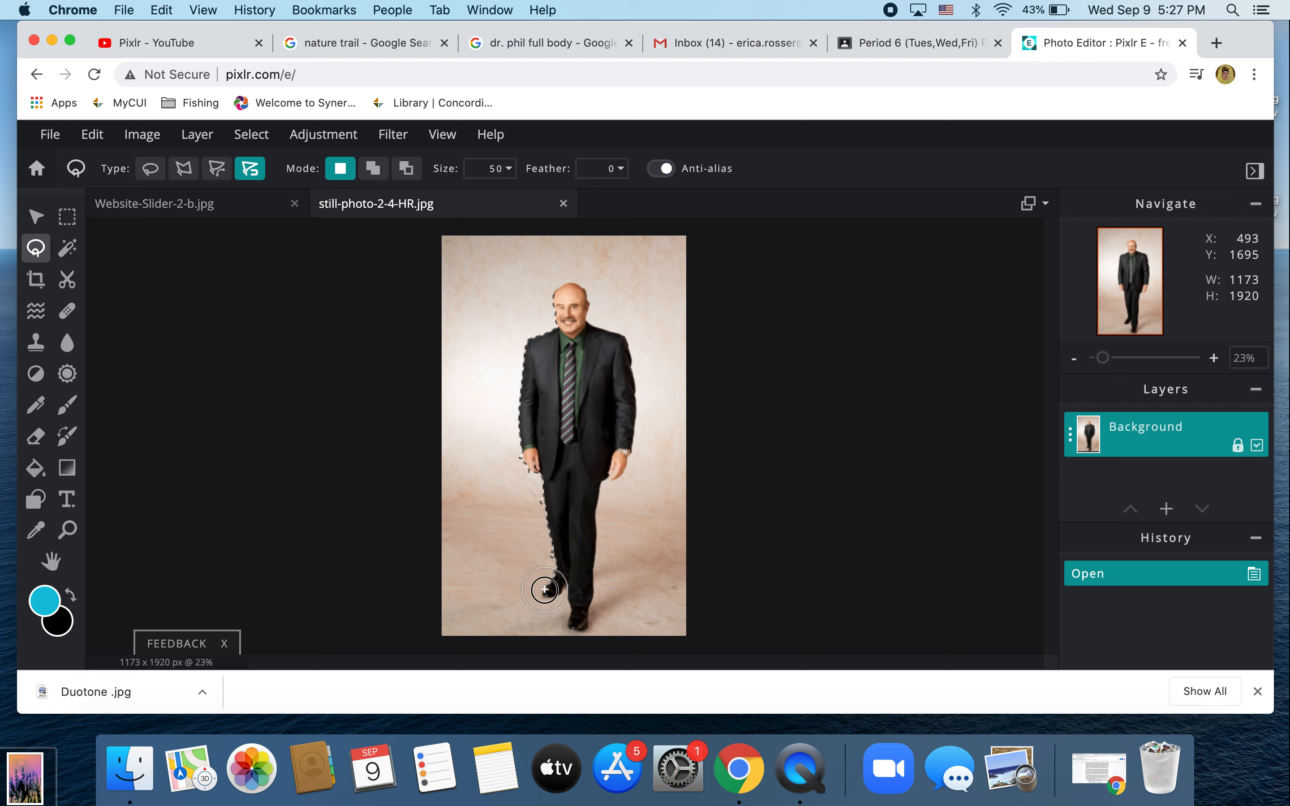
pyautogui.moveTo(551, 596); pyautogui.dragTo(555, 596)
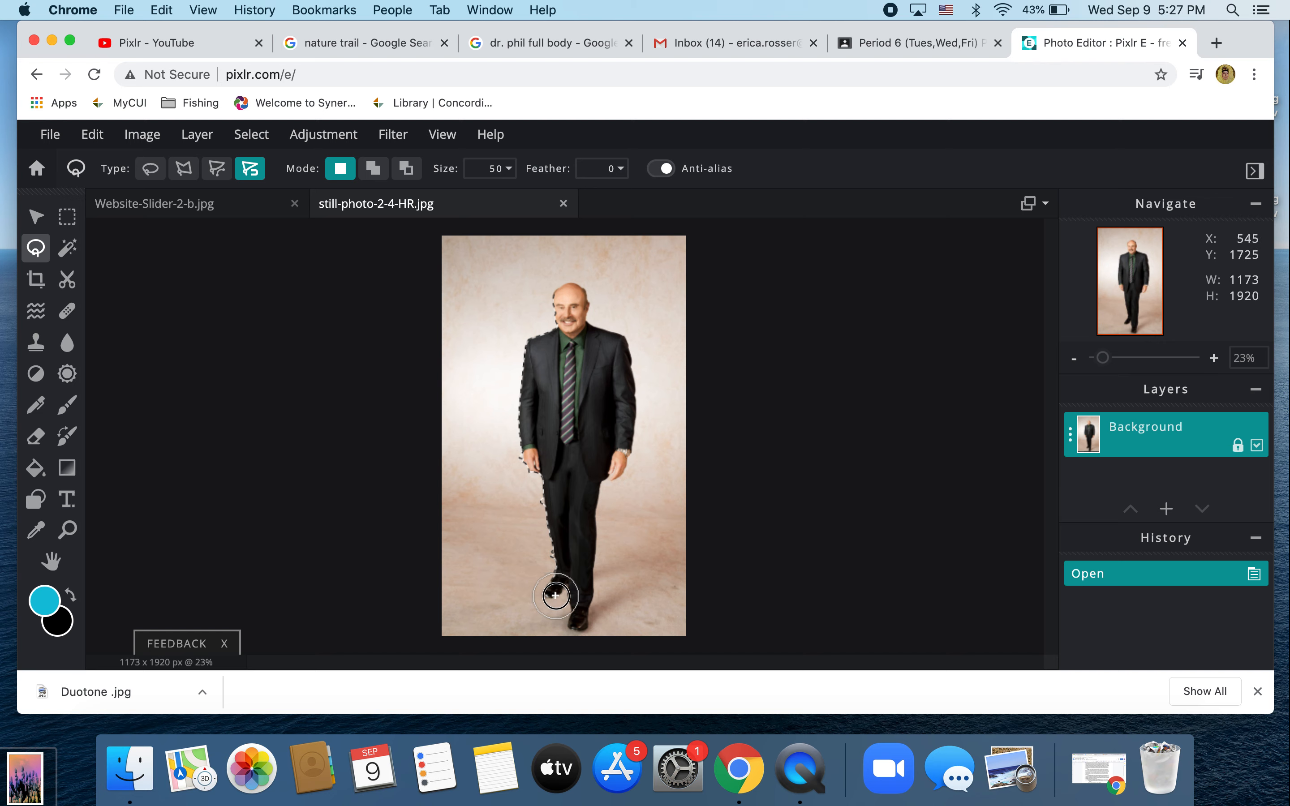
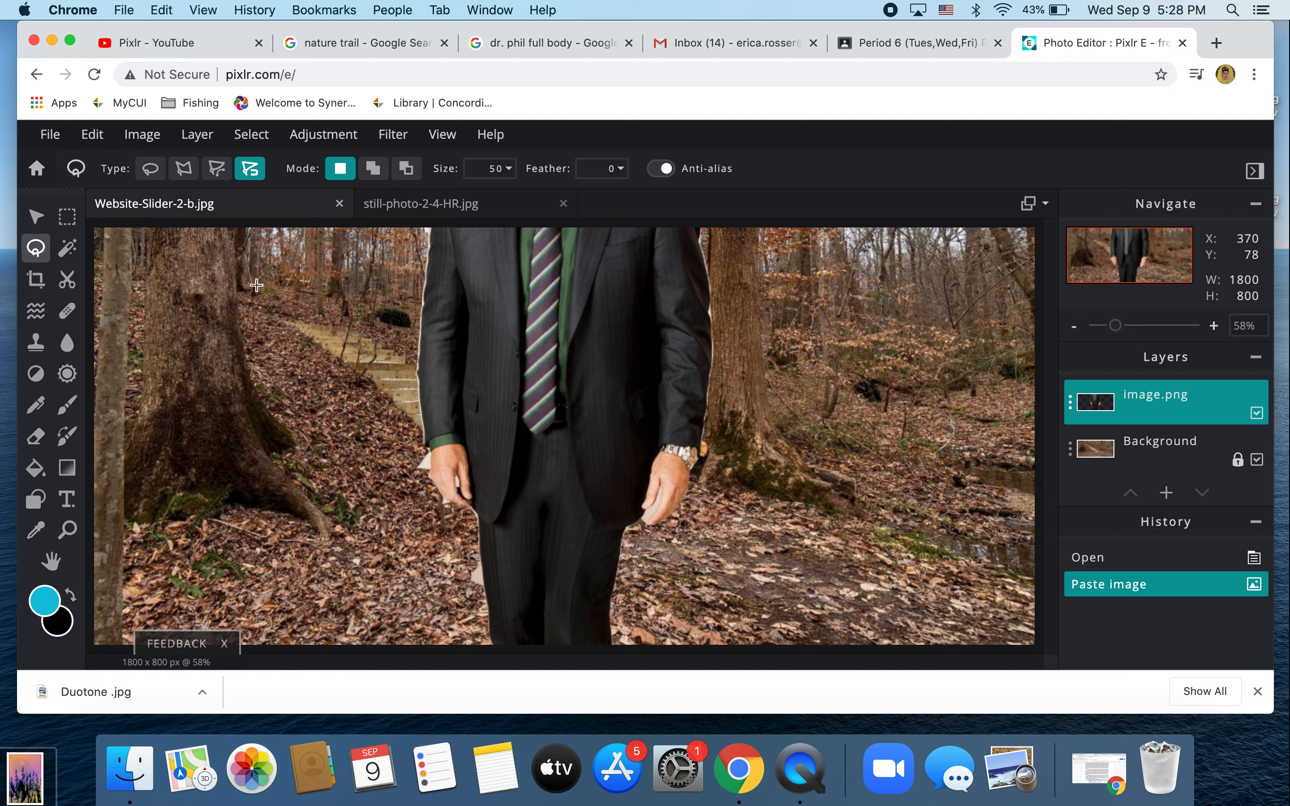
# Replace the outline selection in still-photo-2-4-HR.jpg with a loose freehand lasso of about 858 x 1837 px around the whole man.
pyautogui.click(453, 212)
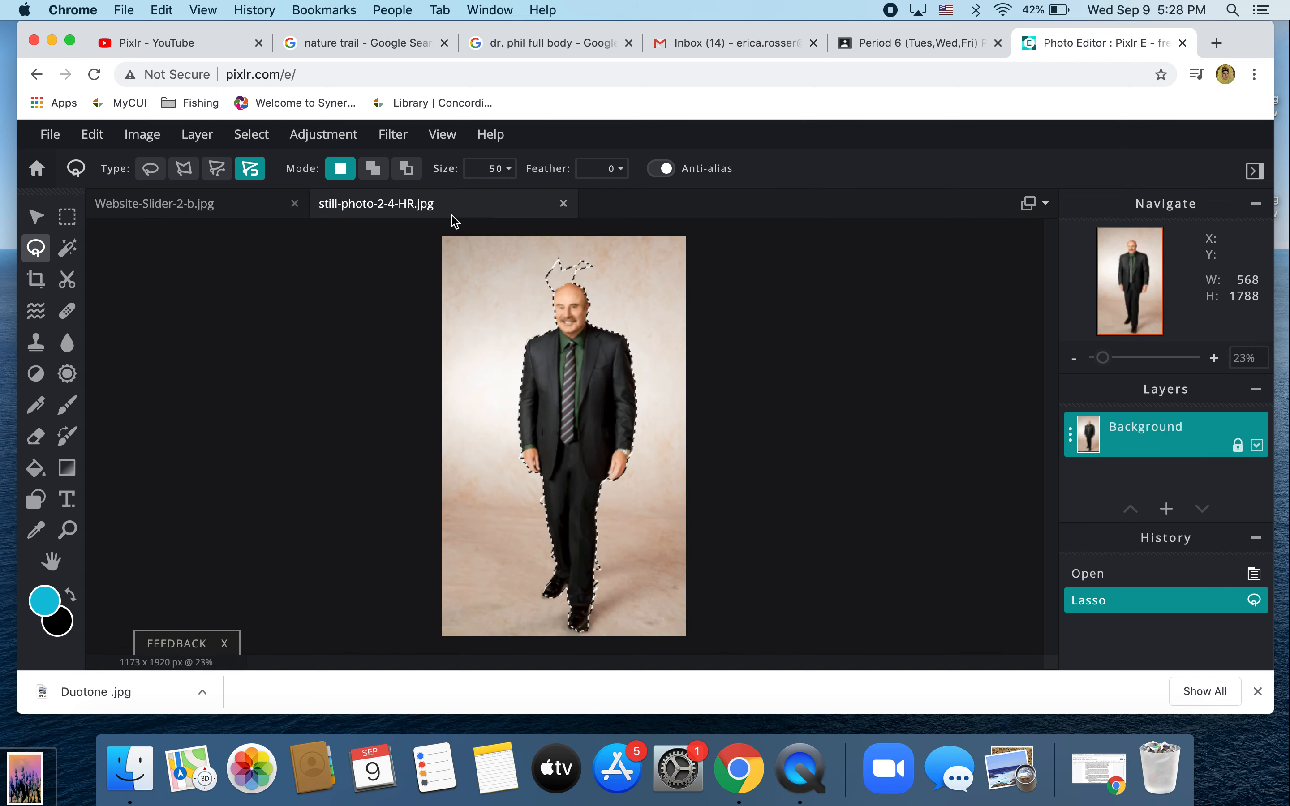
pyautogui.click(554, 335)
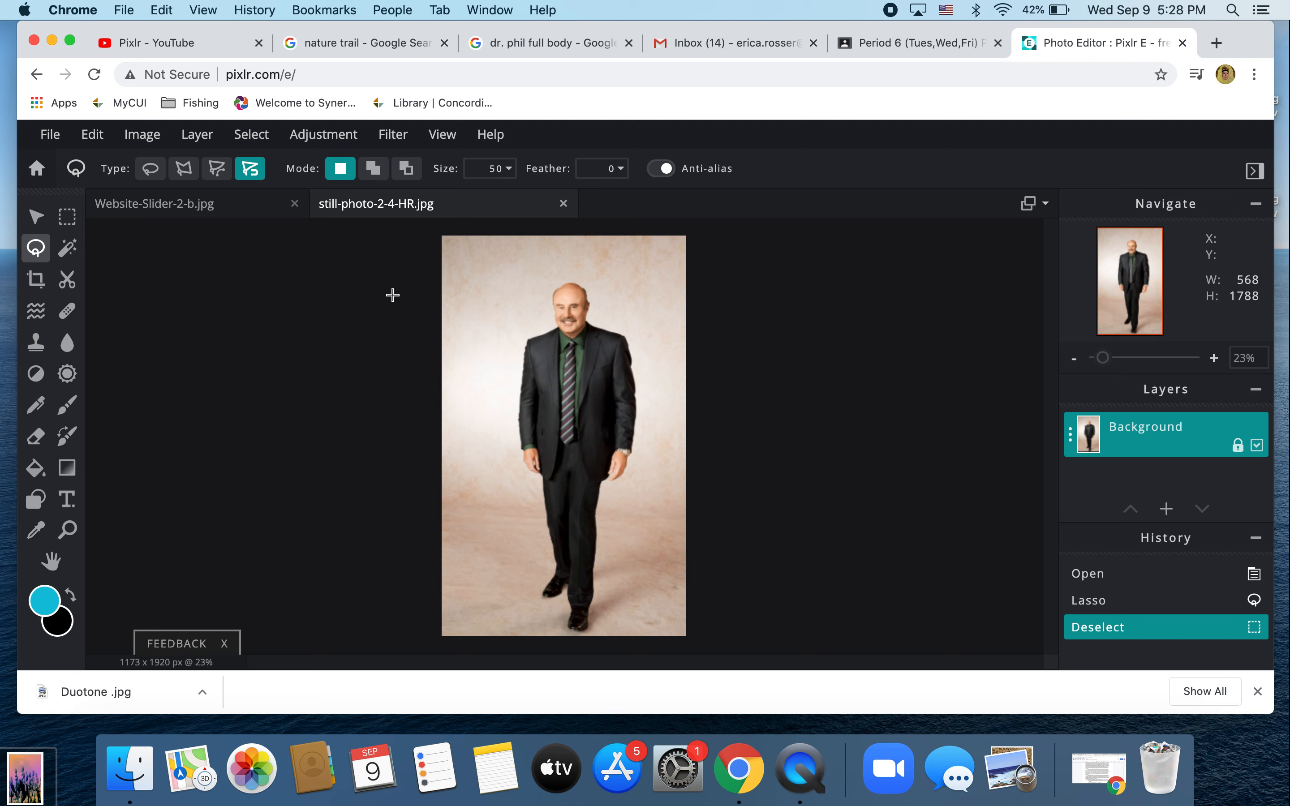
pyautogui.click(151, 171)
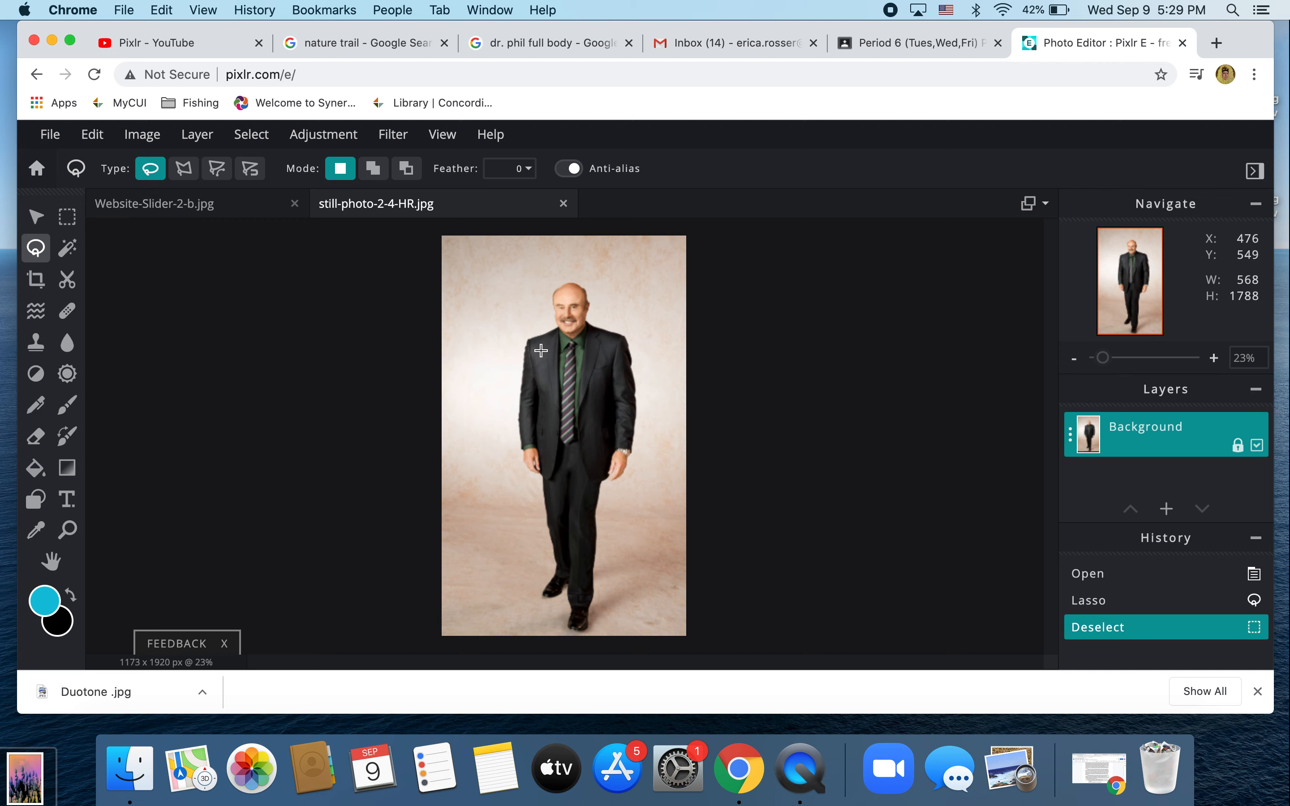
pyautogui.moveTo(536, 279)
pyautogui.mouseDown()
pyautogui.moveTo(487, 411)
pyautogui.moveTo(497, 574)
pyautogui.moveTo(548, 626)
pyautogui.moveTo(604, 635)
pyautogui.moveTo(661, 447)
pyautogui.moveTo(666, 374)
pyautogui.moveTo(627, 284)
pyautogui.moveTo(598, 259)
pyautogui.moveTo(533, 283)
pyautogui.mouseUp()
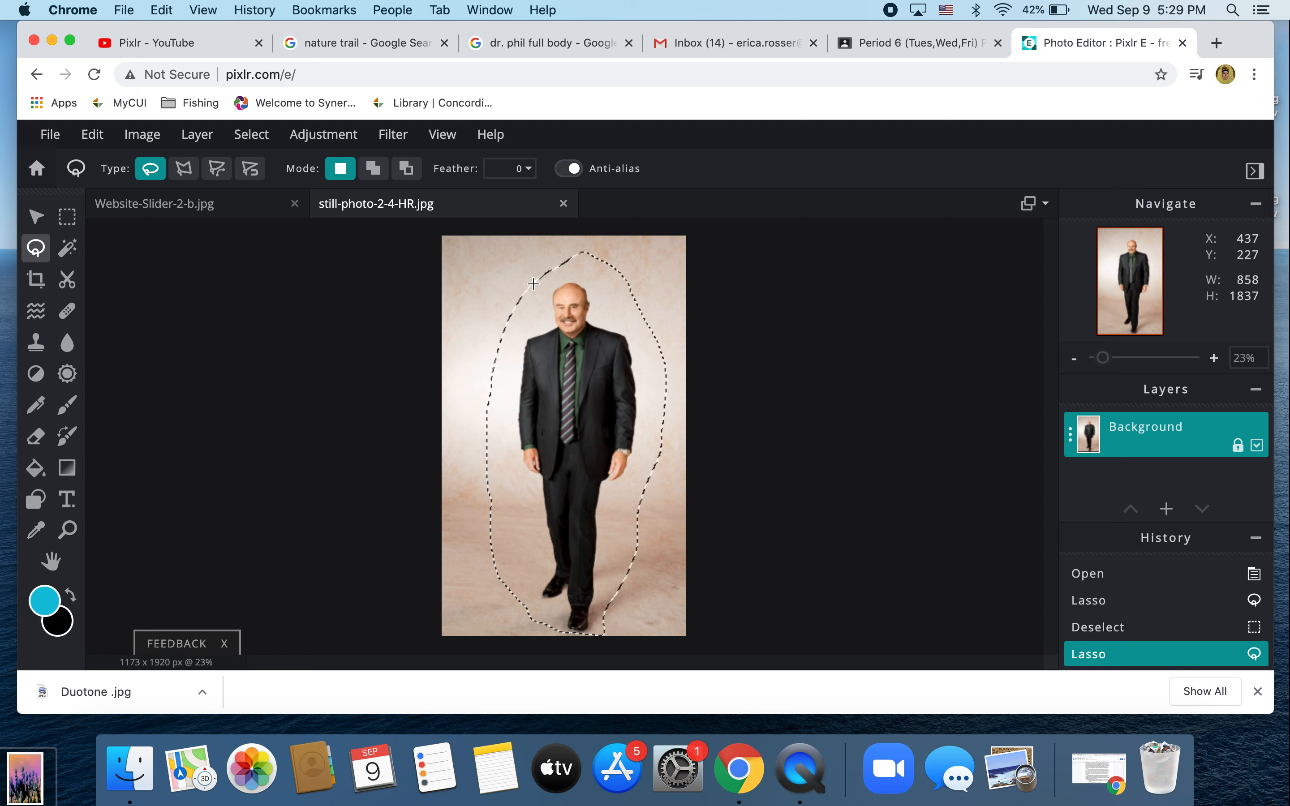
# Copy the loosely selected man and paste him into Website-Slider-2-b.jpg.
pyautogui.press('super+c')
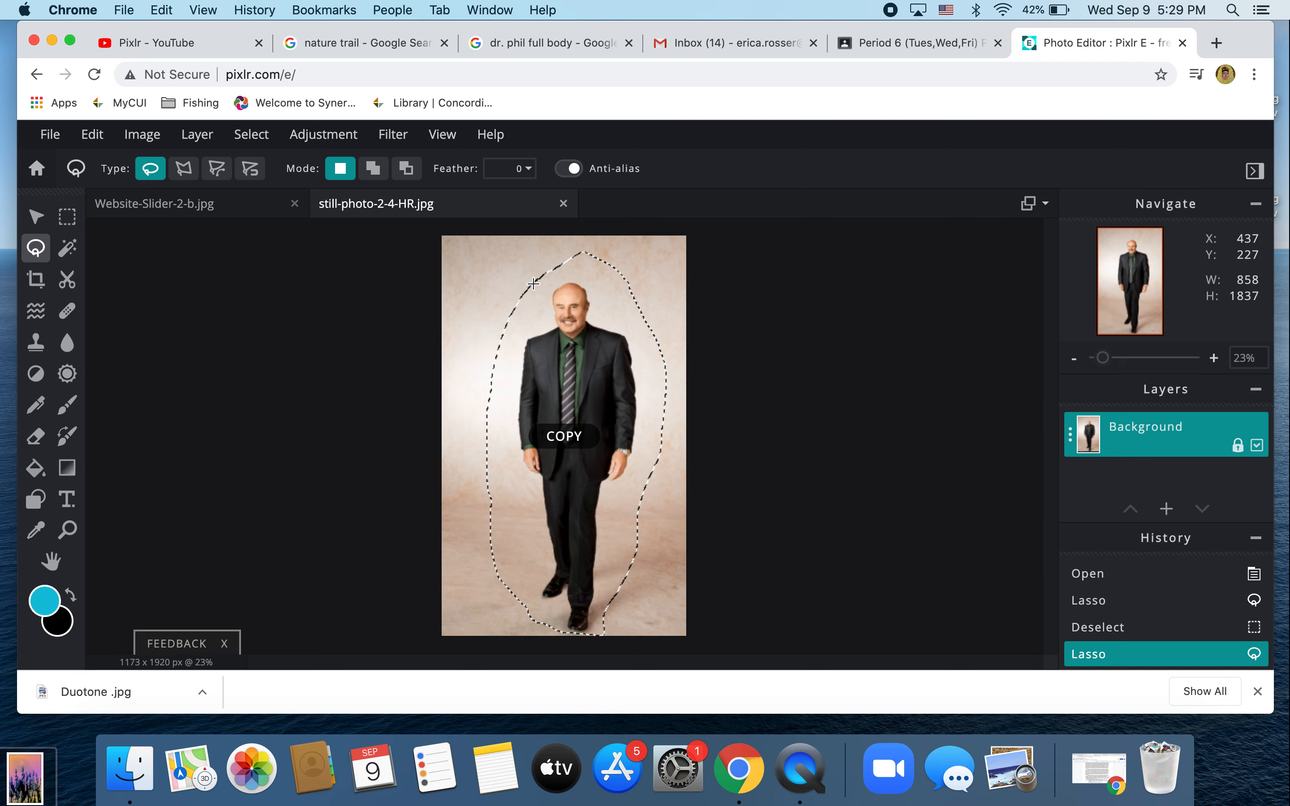
pyautogui.click(264, 212)
pyautogui.press('super+v')
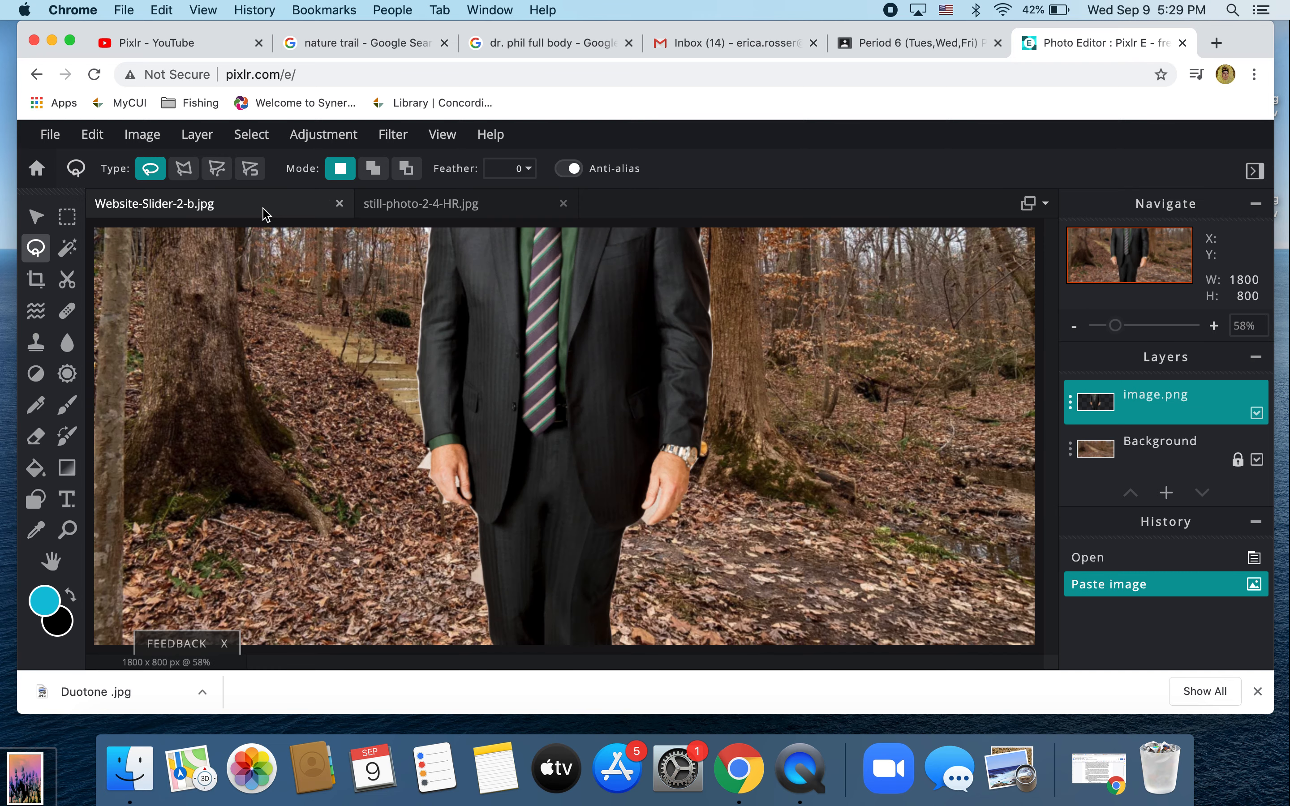
# Paste the loosely cut man into Website-Slider-2-b.jpg and move his layer beneath the traced cutout layer.
pyautogui.press('super+v')
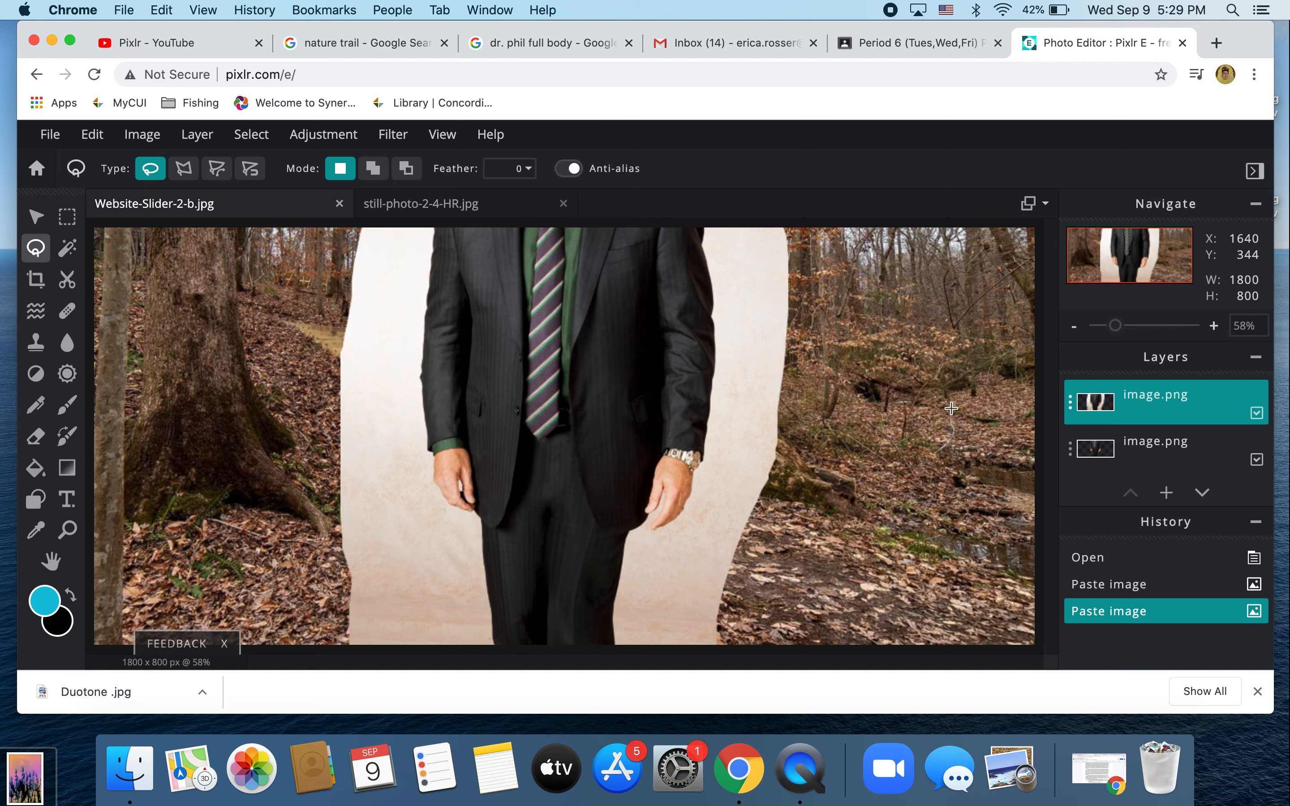
pyautogui.moveTo(1120, 331); pyautogui.dragTo(1113, 330)
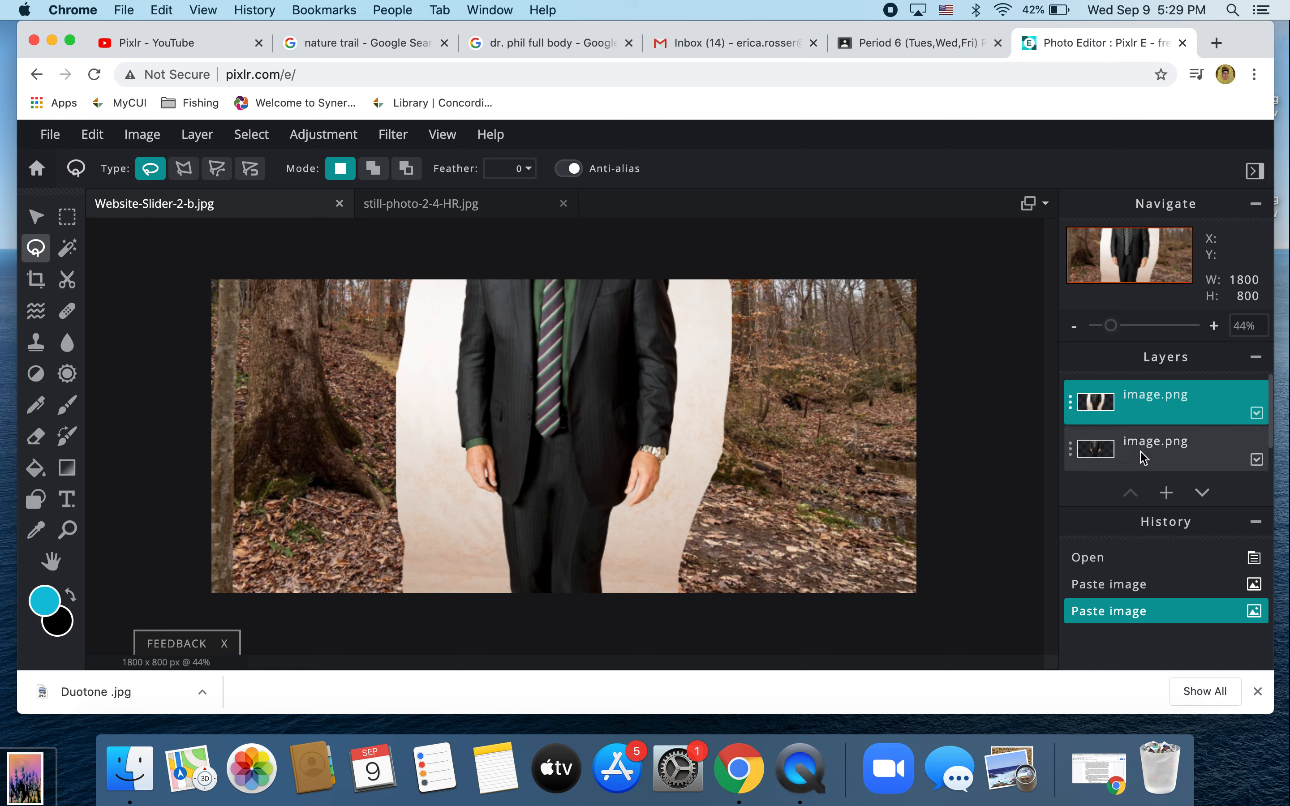
pyautogui.click(1201, 492)
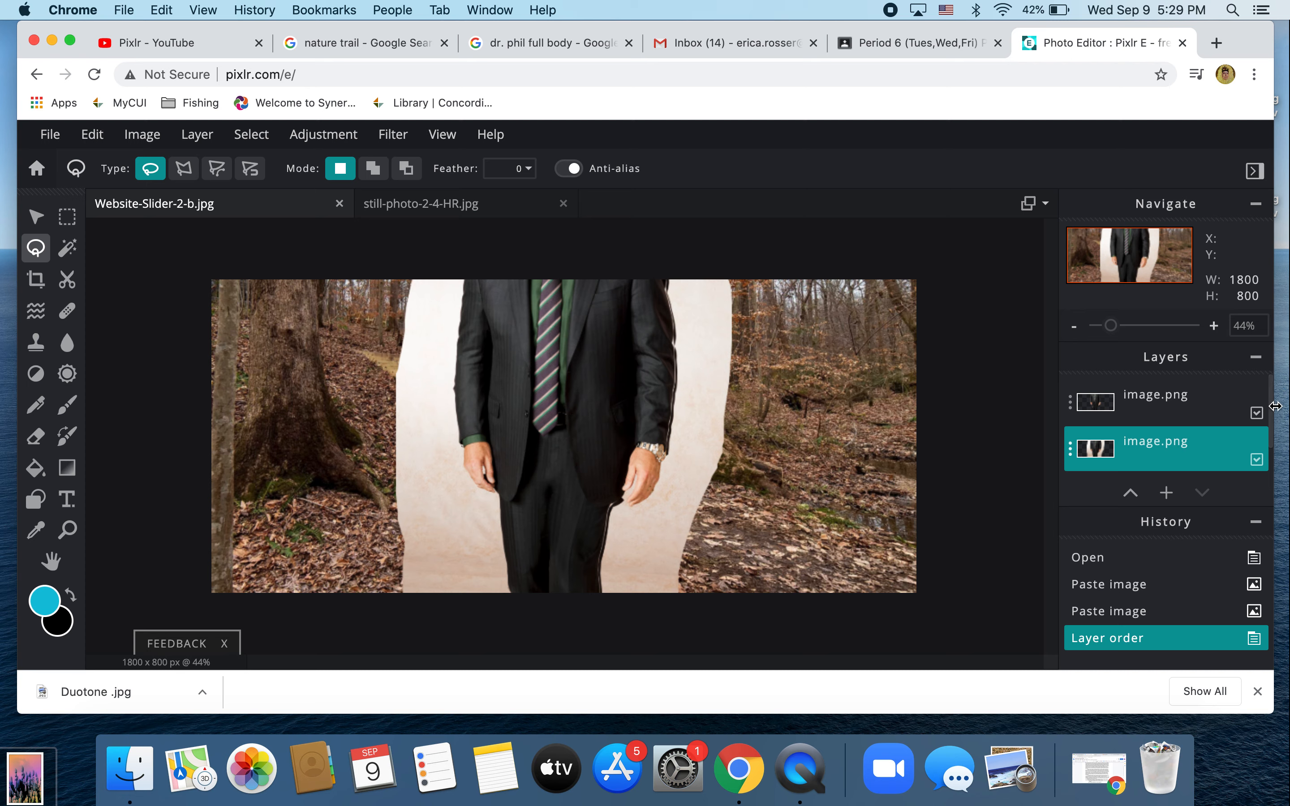
pyautogui.moveTo(1270, 417)
pyautogui.mouseDown()
pyautogui.moveTo(1270, 458)
pyautogui.moveTo(1266, 401)
pyautogui.moveTo(1259, 429)
pyautogui.mouseUp()
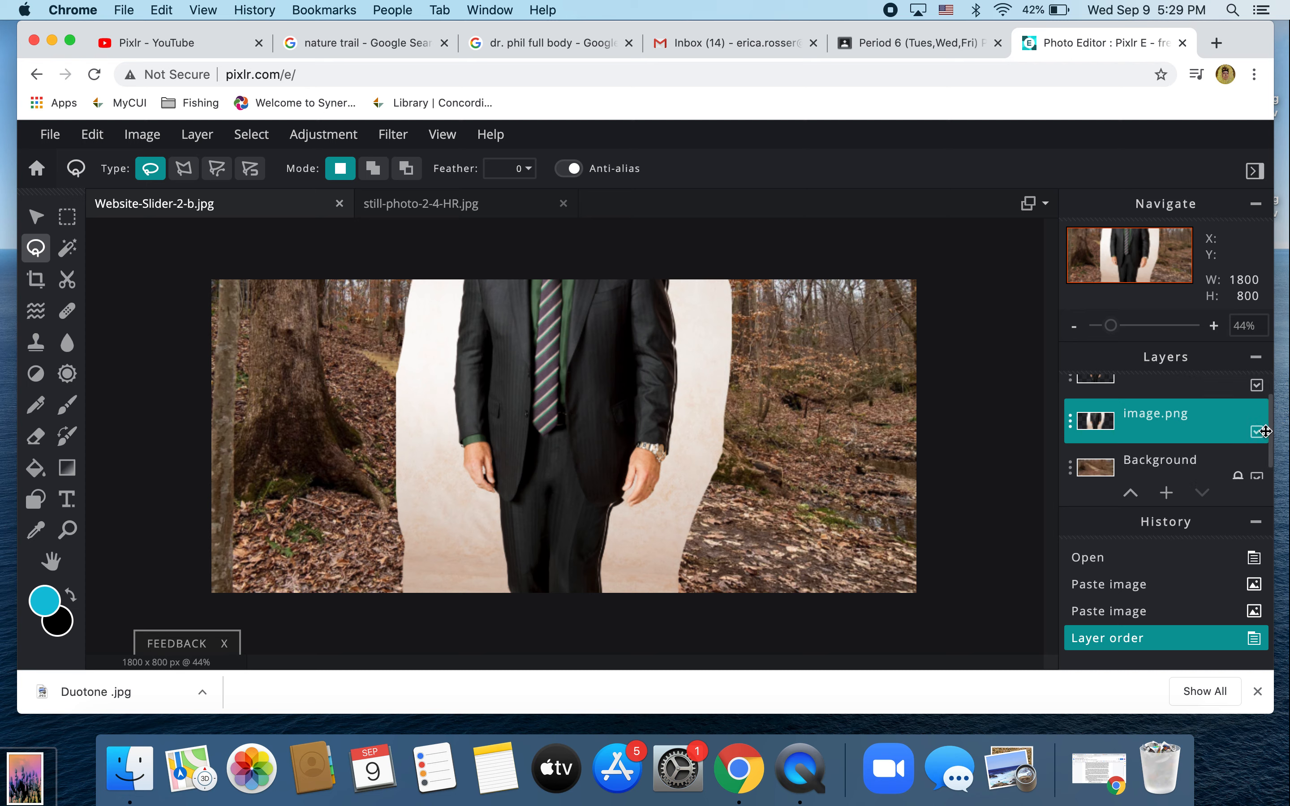
pyautogui.moveTo(1269, 439); pyautogui.dragTo(1269, 412)
pyautogui.click(1205, 407)
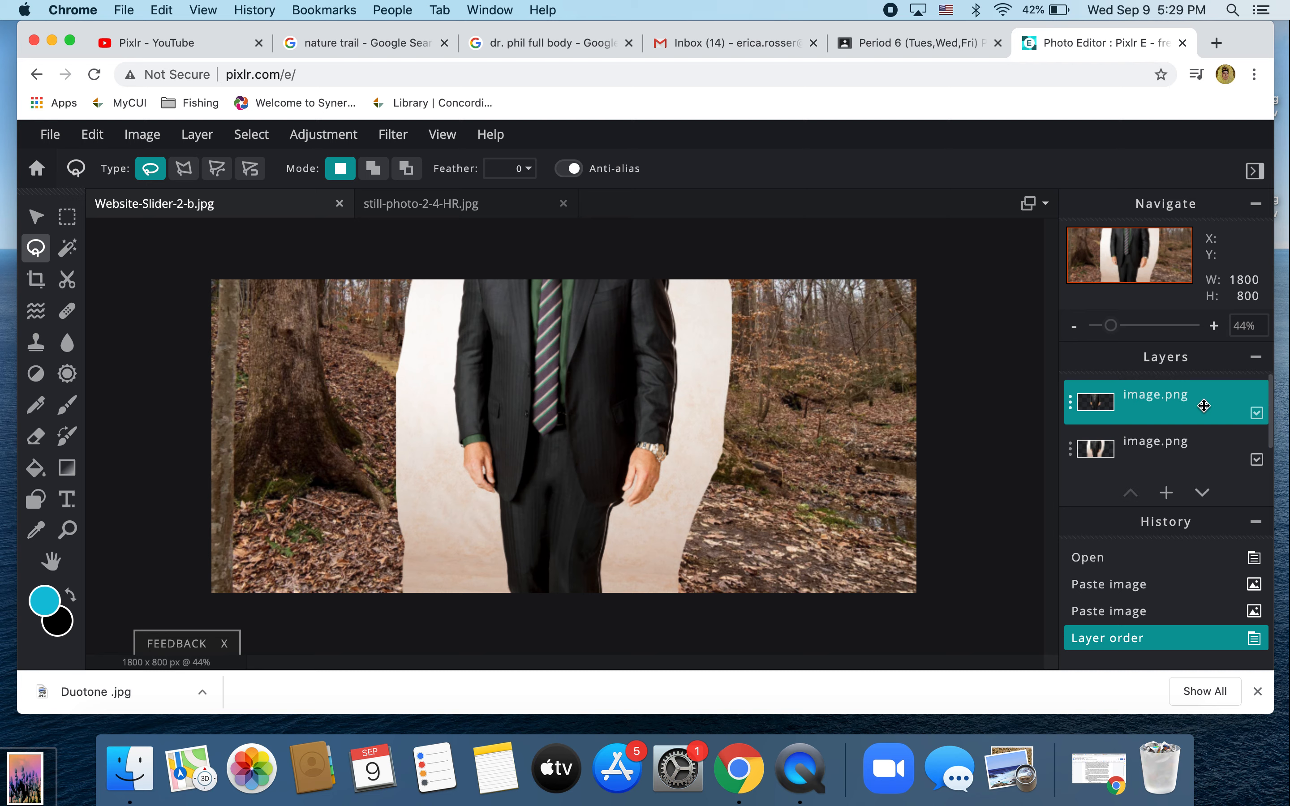
# Hide both pasted man layers and show them again one at a time to compare the two cutouts.
pyautogui.click(1256, 414)
pyautogui.click(1256, 459)
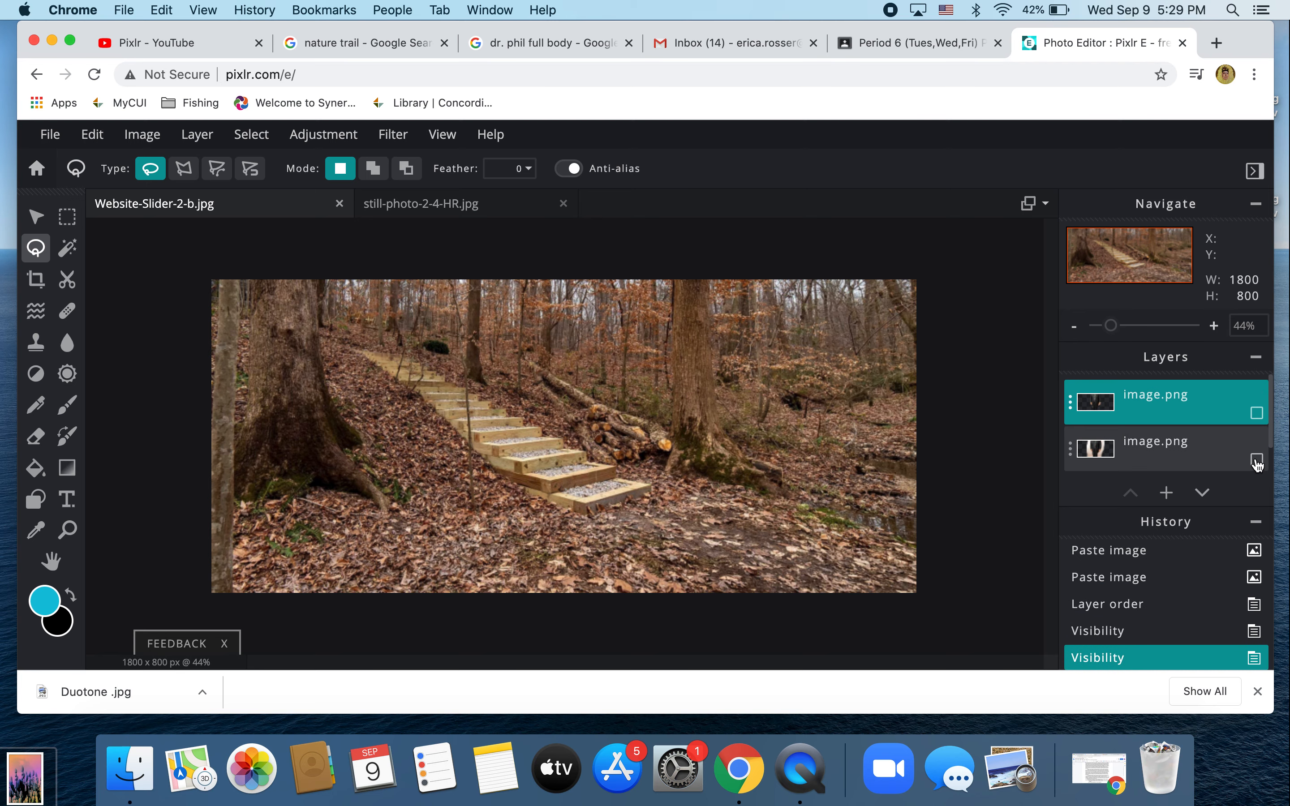
pyautogui.click(1257, 414)
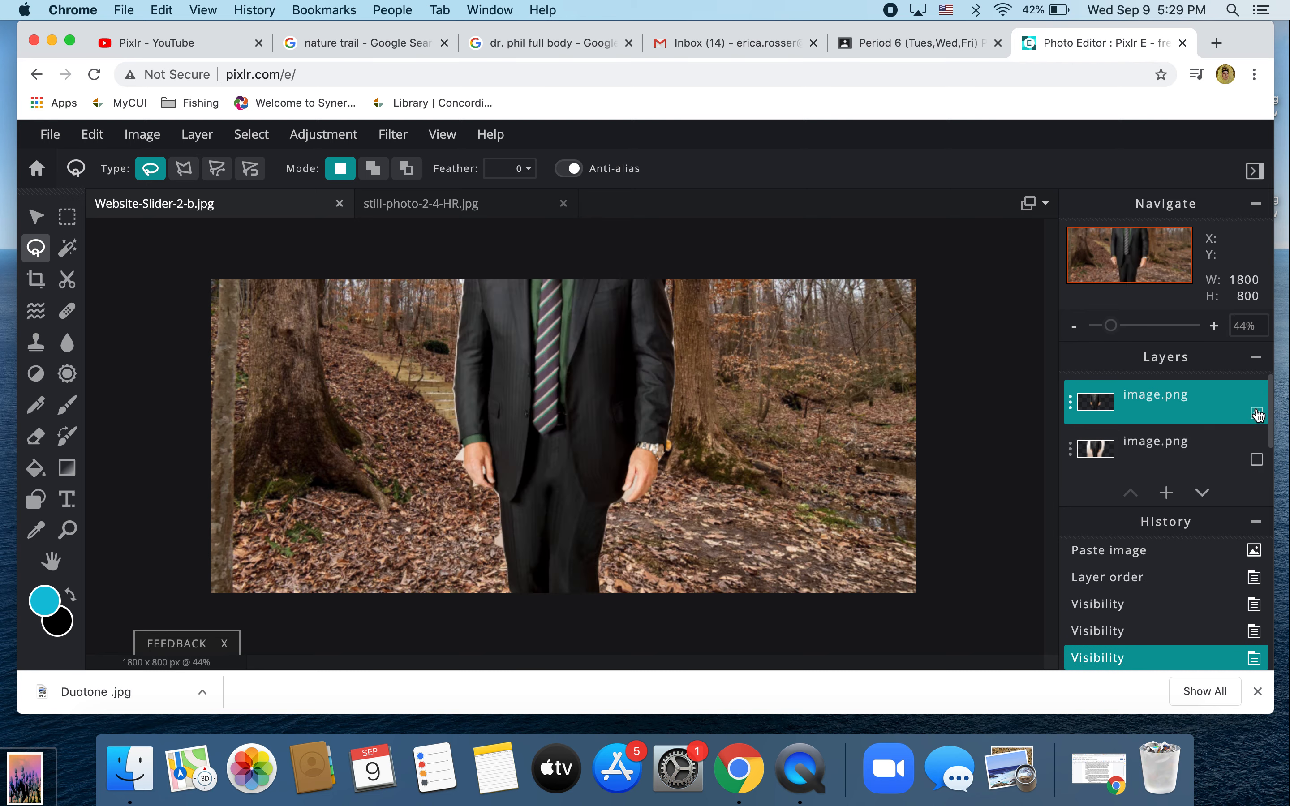
pyautogui.click(1258, 464)
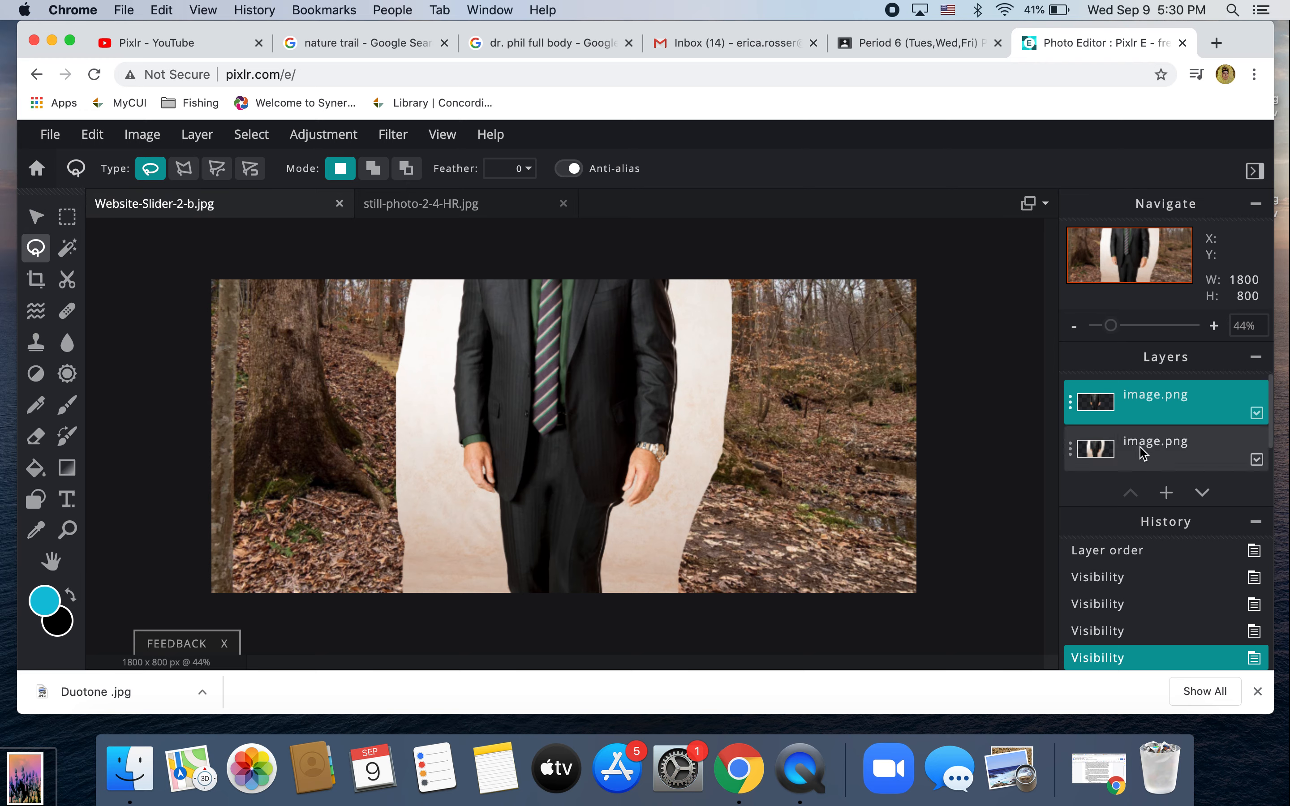
# Delete the loosely cut man's layer, which lies between the traced cutout and the Background layer.
pyautogui.scroll(-2, 1143, 456)
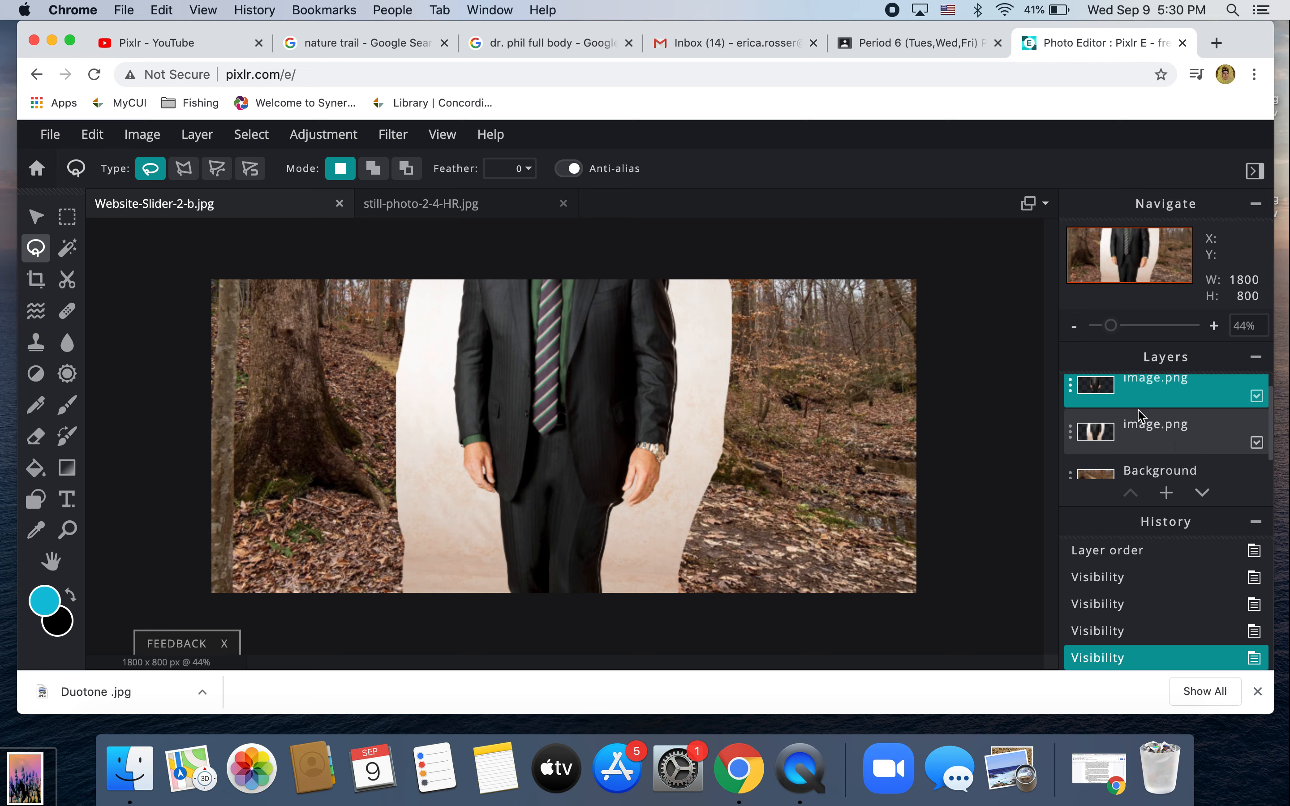
pyautogui.scroll(1, 1139, 403)
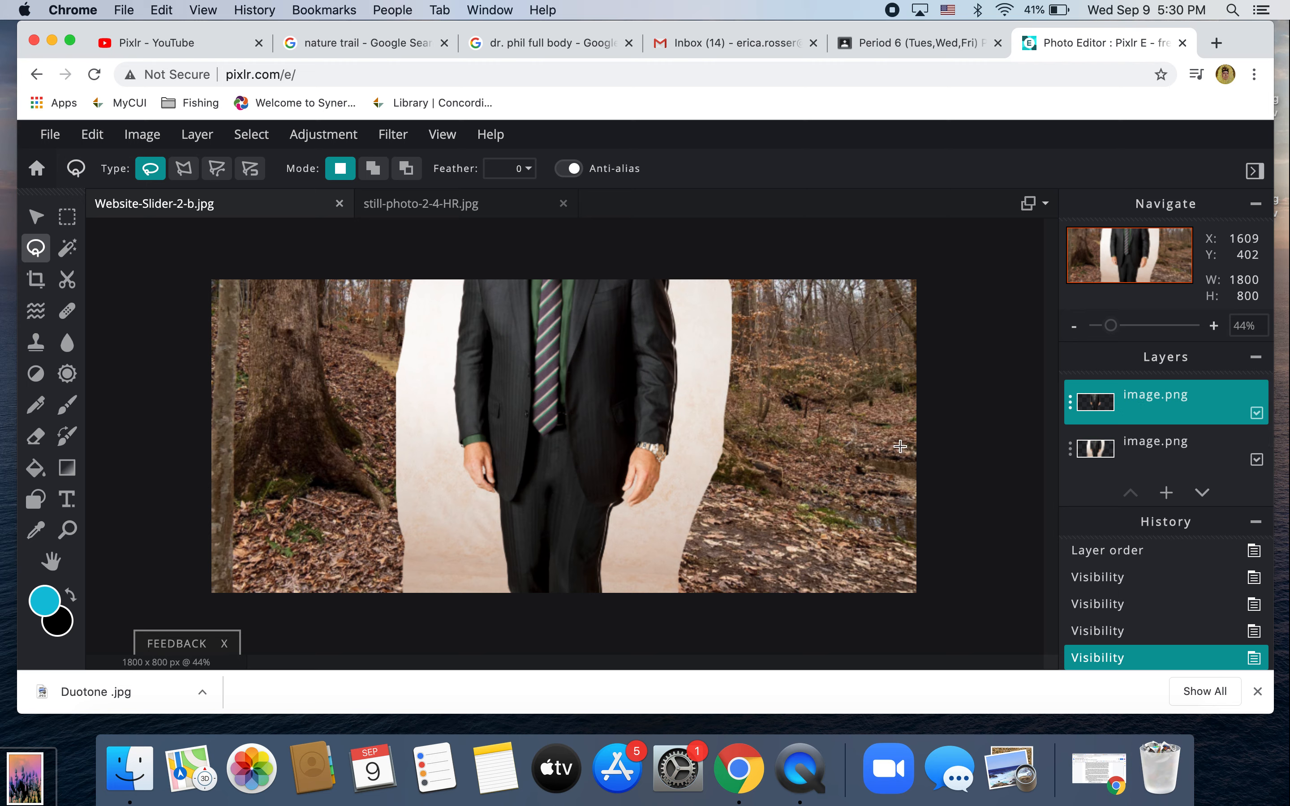
pyautogui.doubleClick(1137, 459)
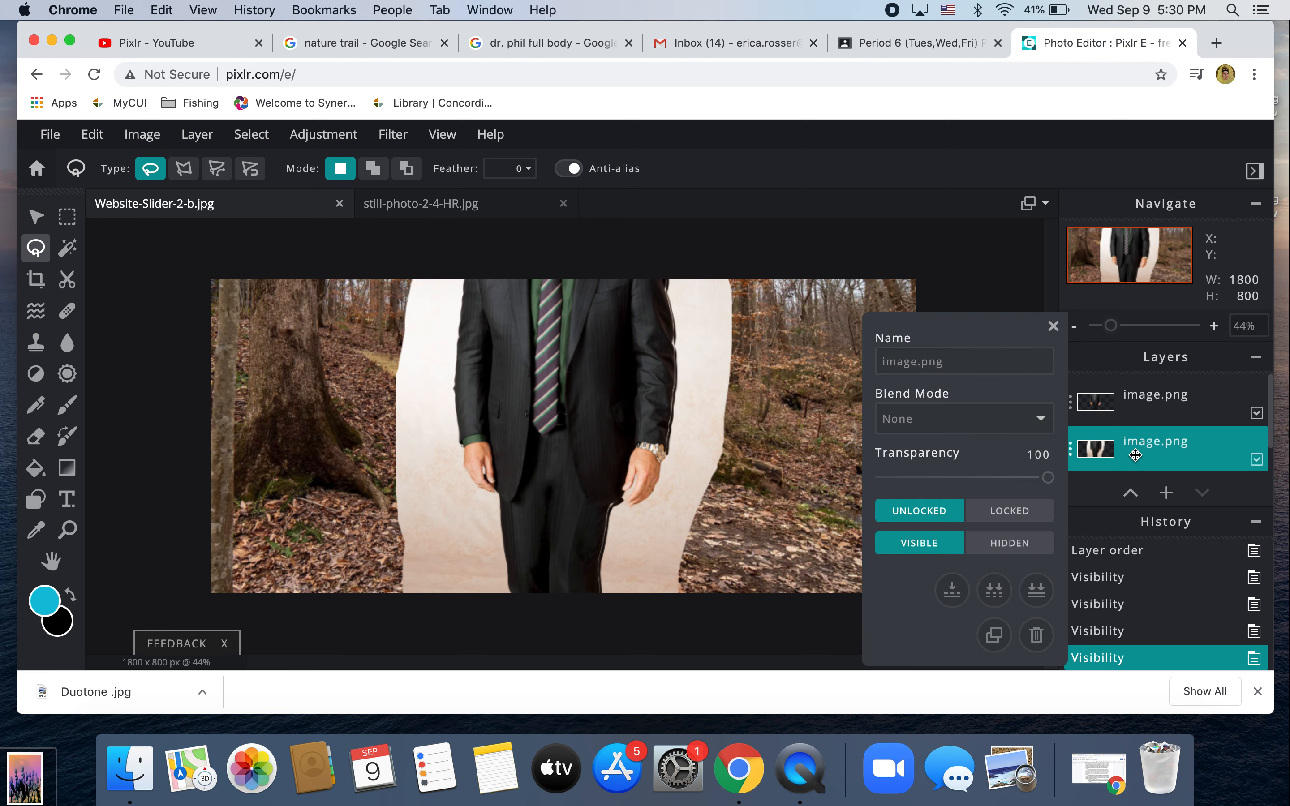
pyautogui.click(1037, 636)
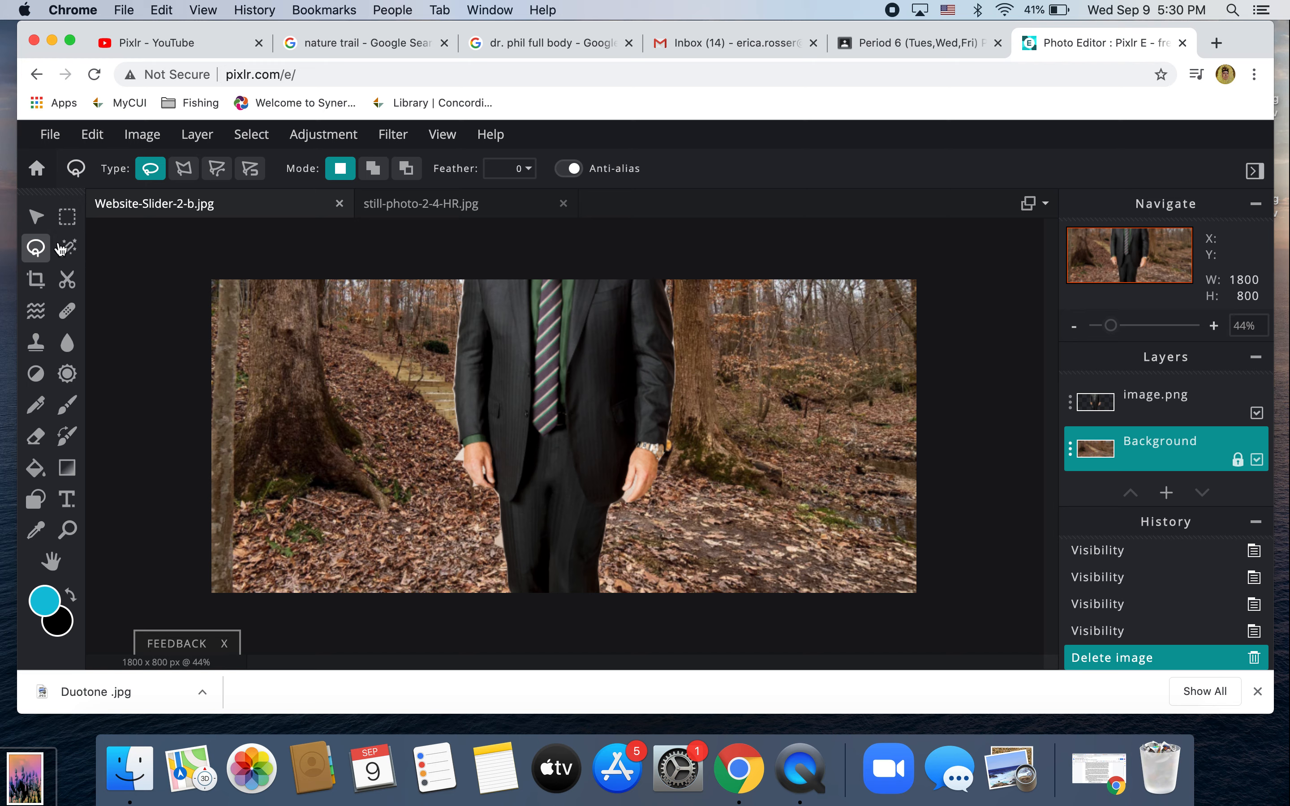
pyautogui.click(50, 134)
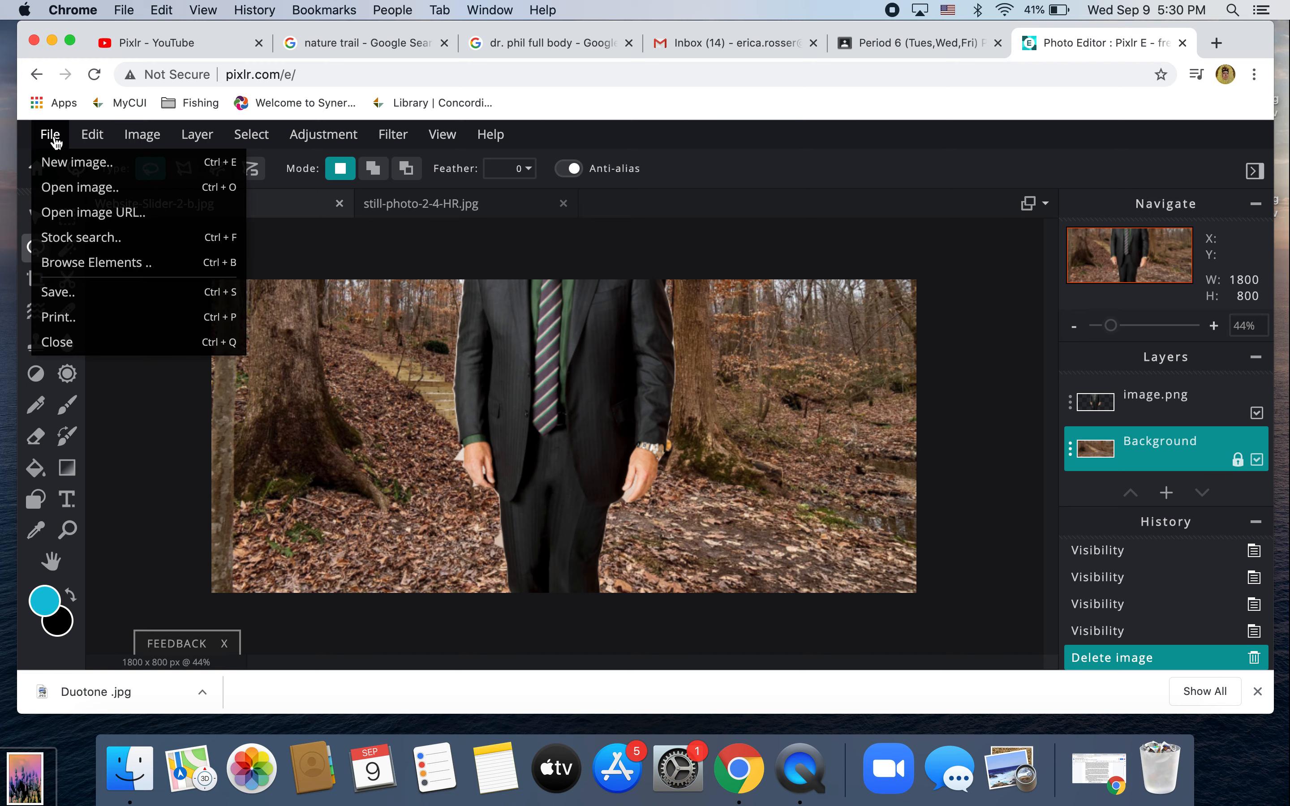
pyautogui.click(100, 143)
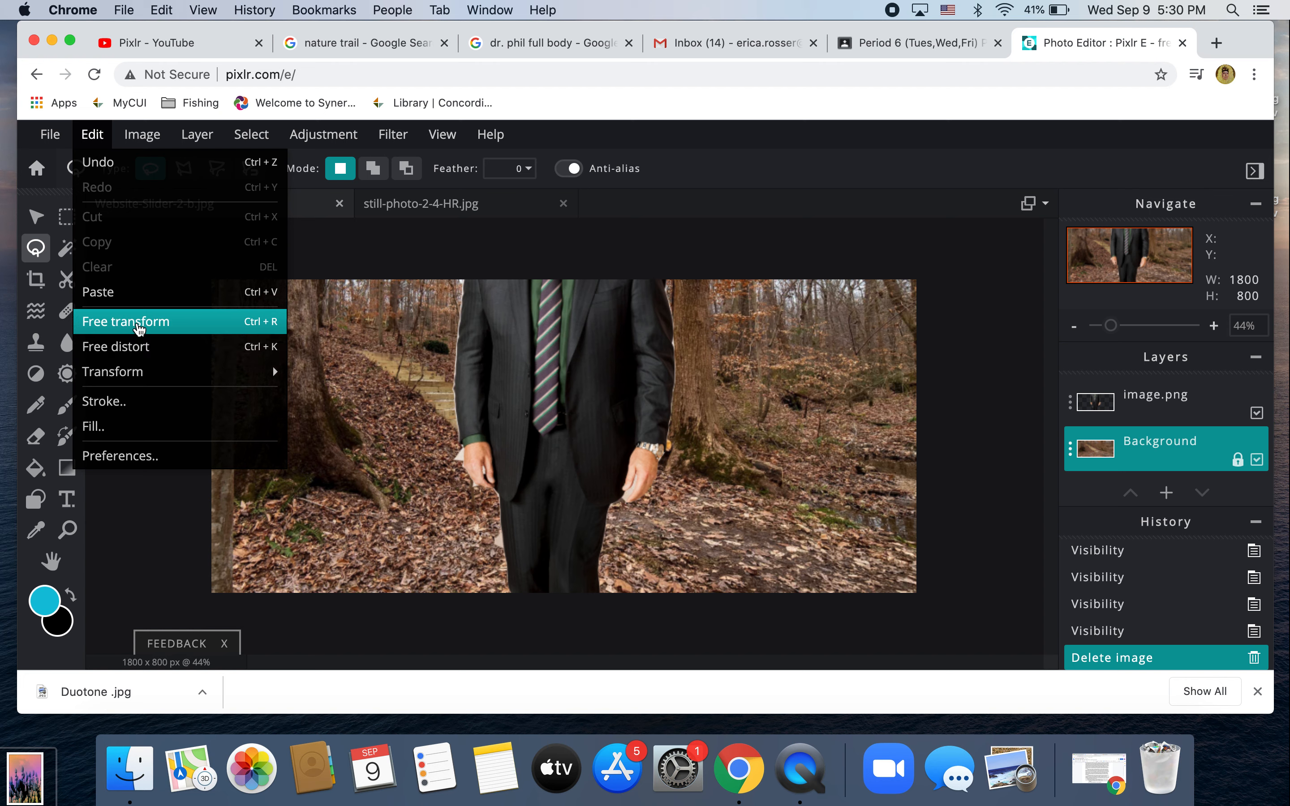
pyautogui.click(139, 330)
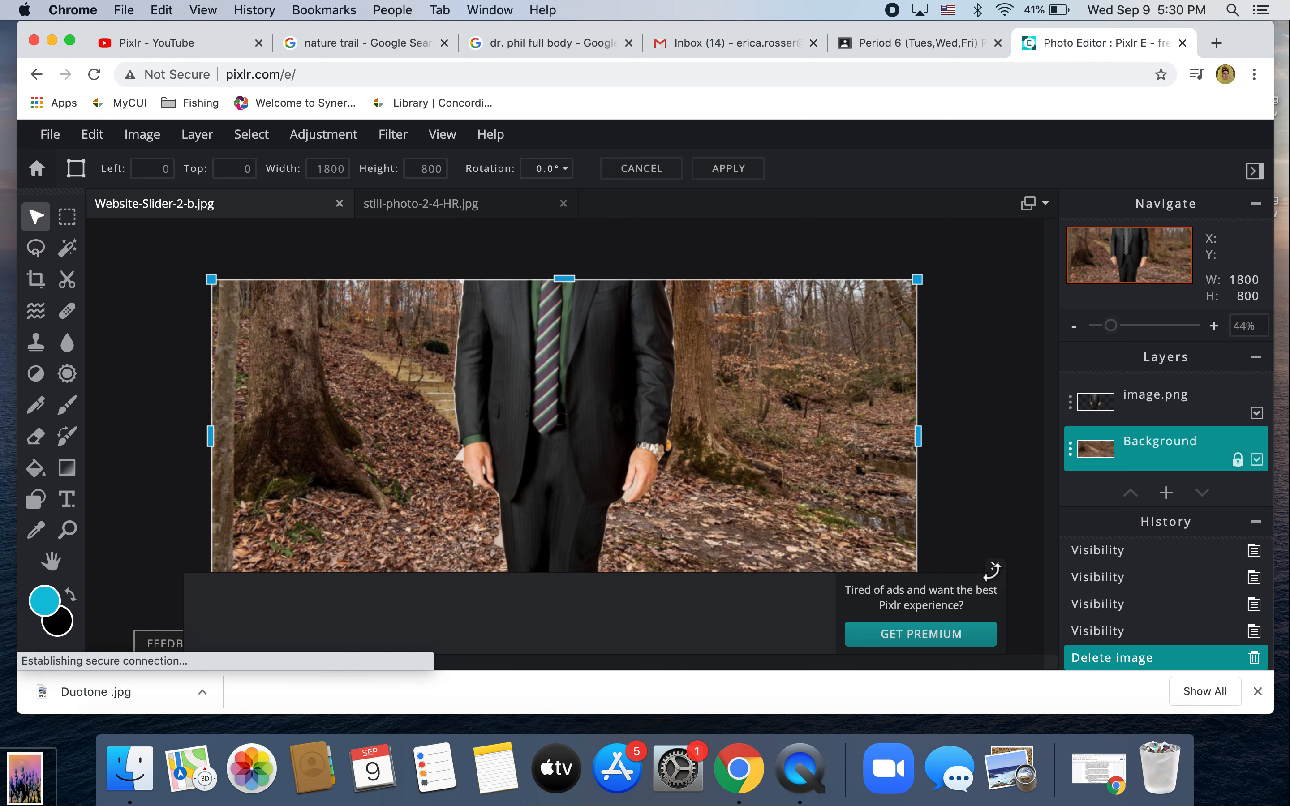
pyautogui.click(980, 395)
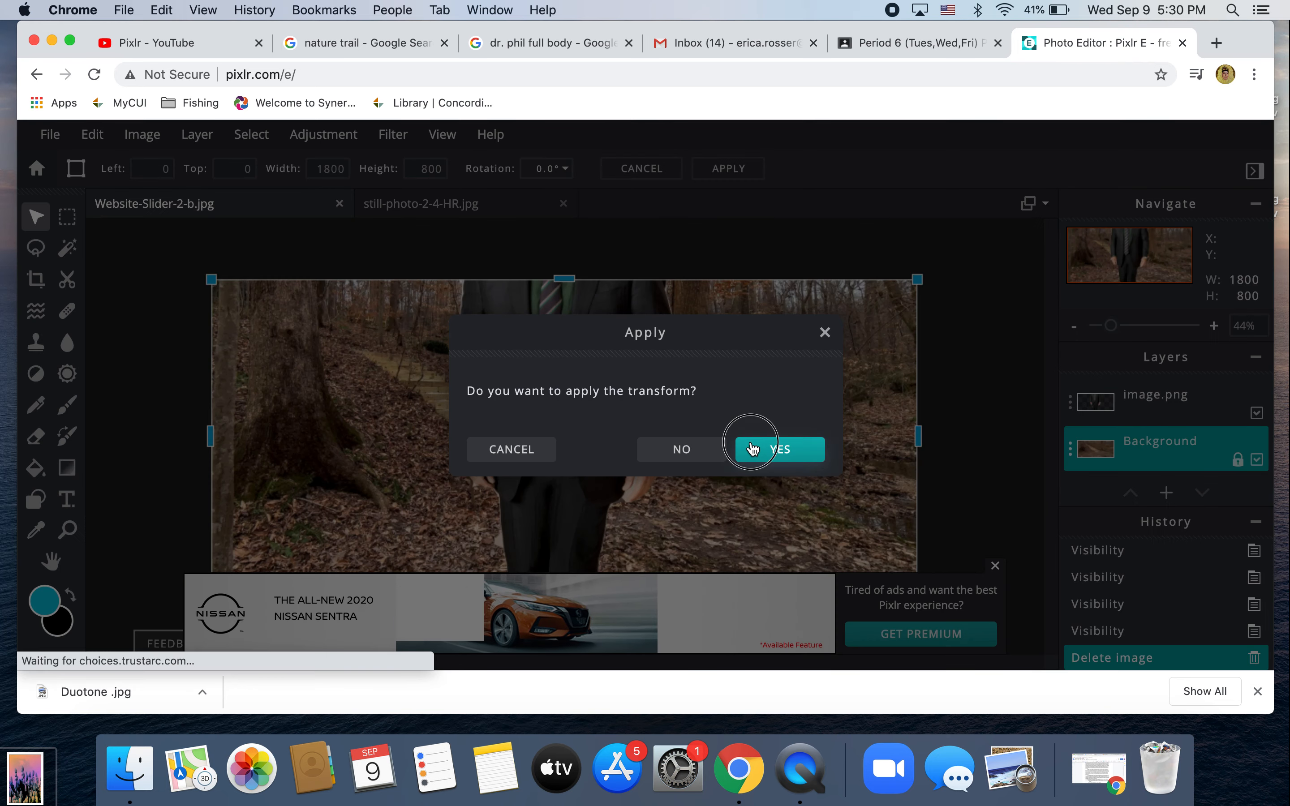
pyautogui.click(752, 449)
pyautogui.click(995, 566)
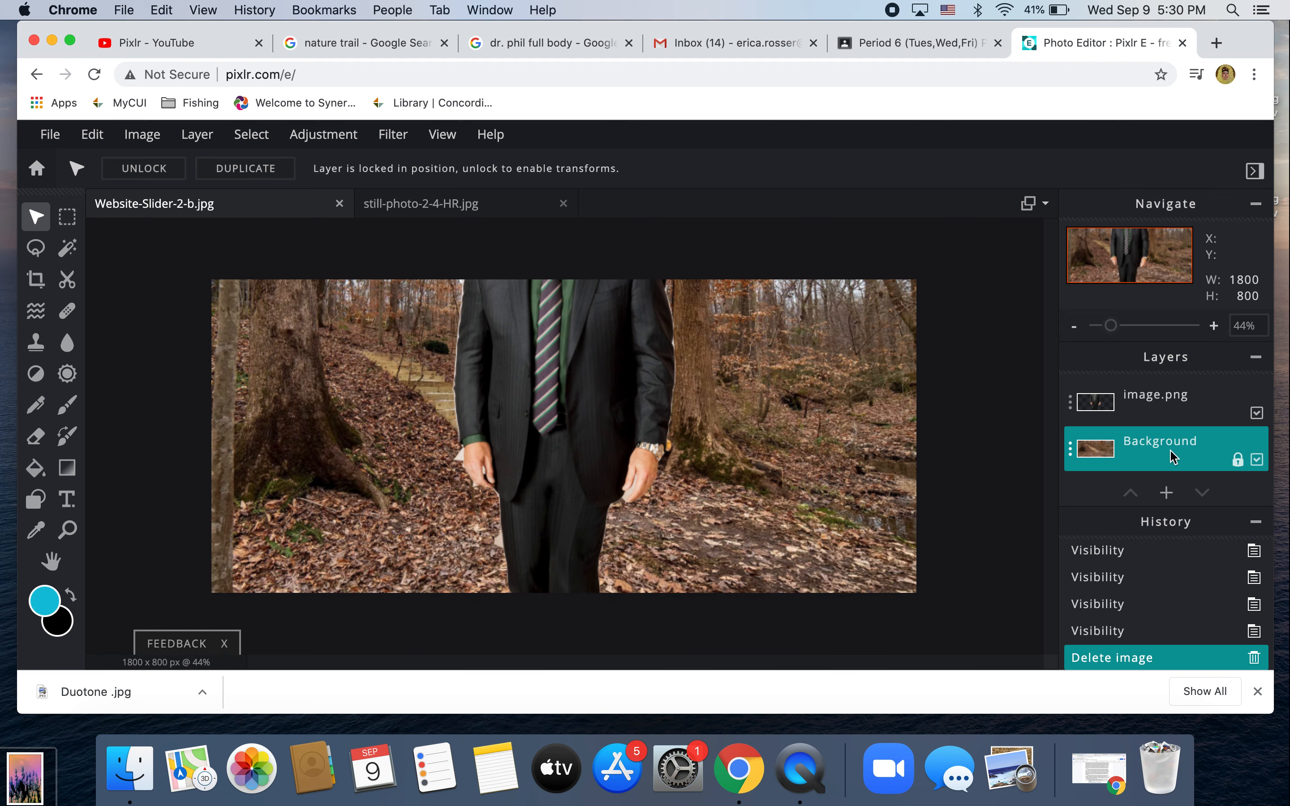
# Free transform the traced man's layer down to about 187 x 541 px at left 807, top 190, and apply it.
pyautogui.click(1146, 409)
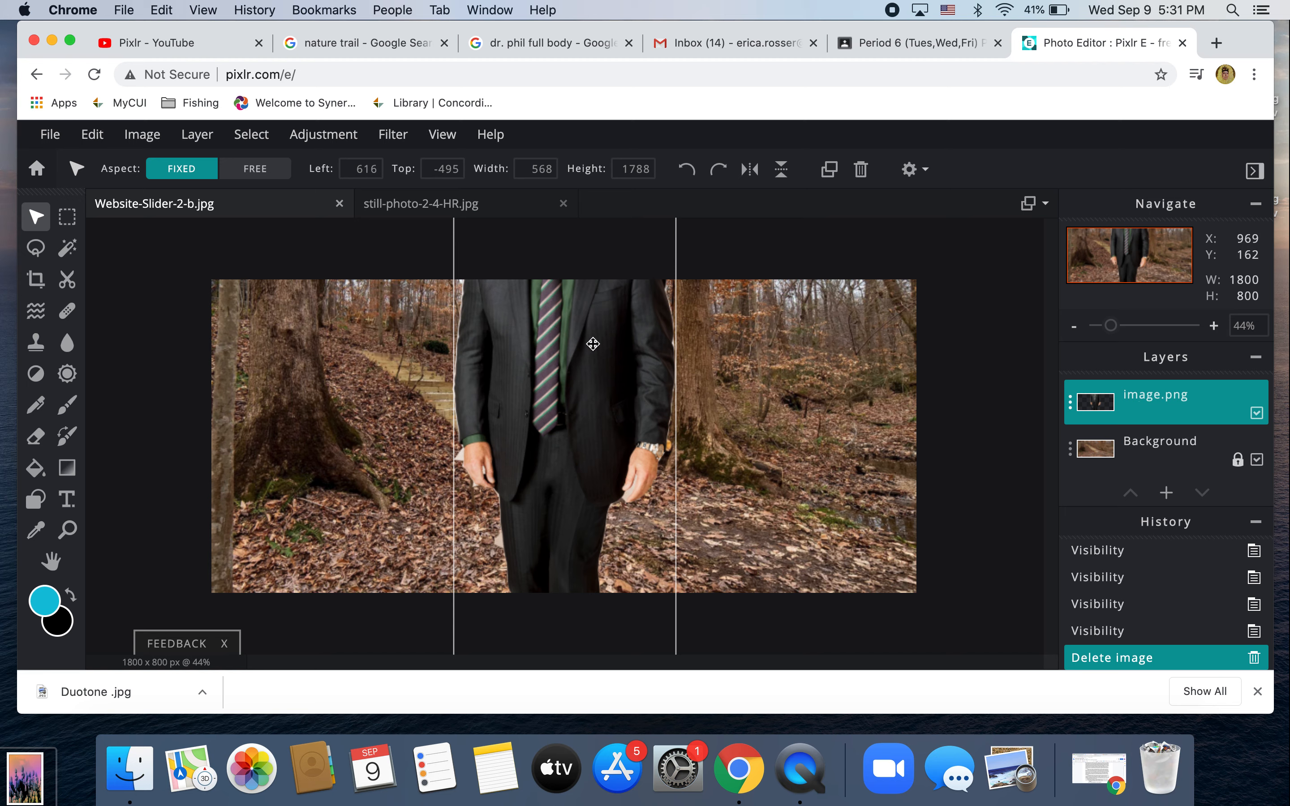
pyautogui.click(93, 135)
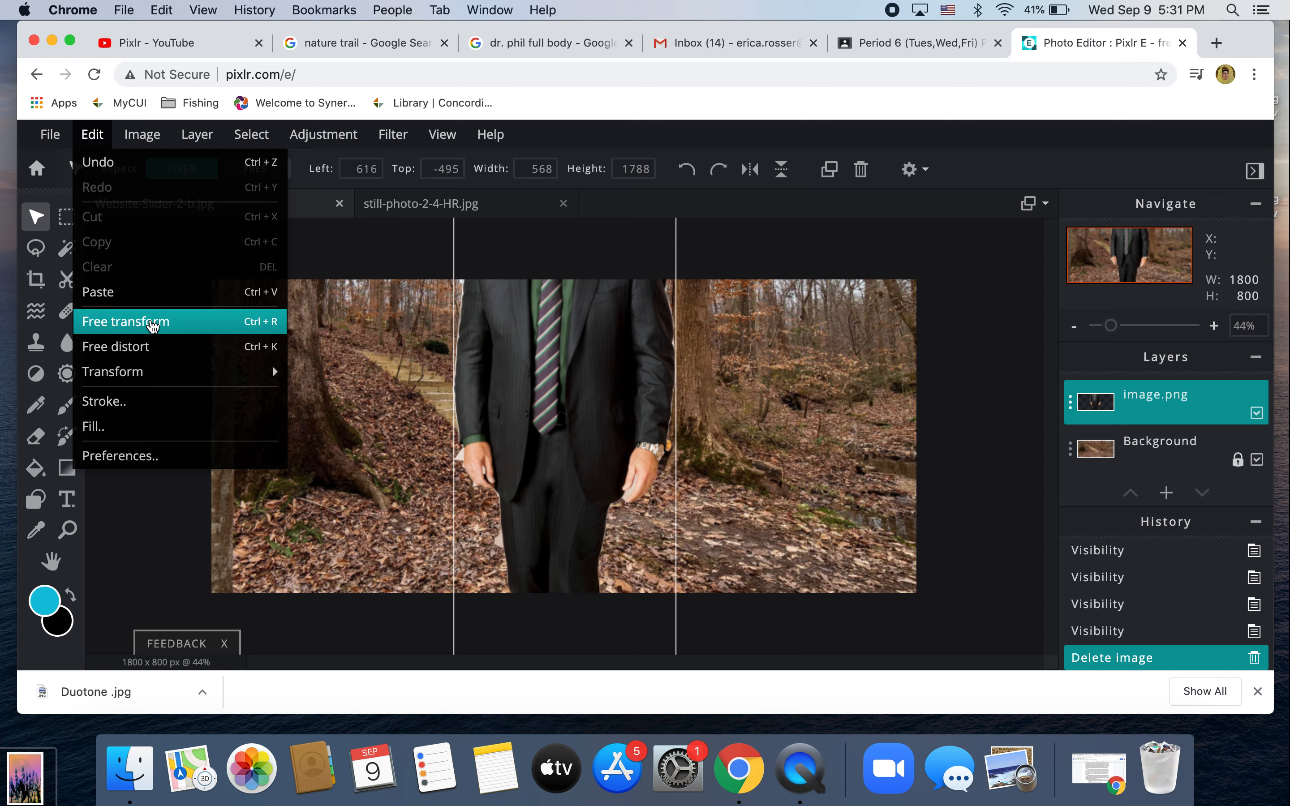
pyautogui.click(147, 320)
pyautogui.scroll(3, 942, 430)
pyautogui.scroll(-6, 941, 430)
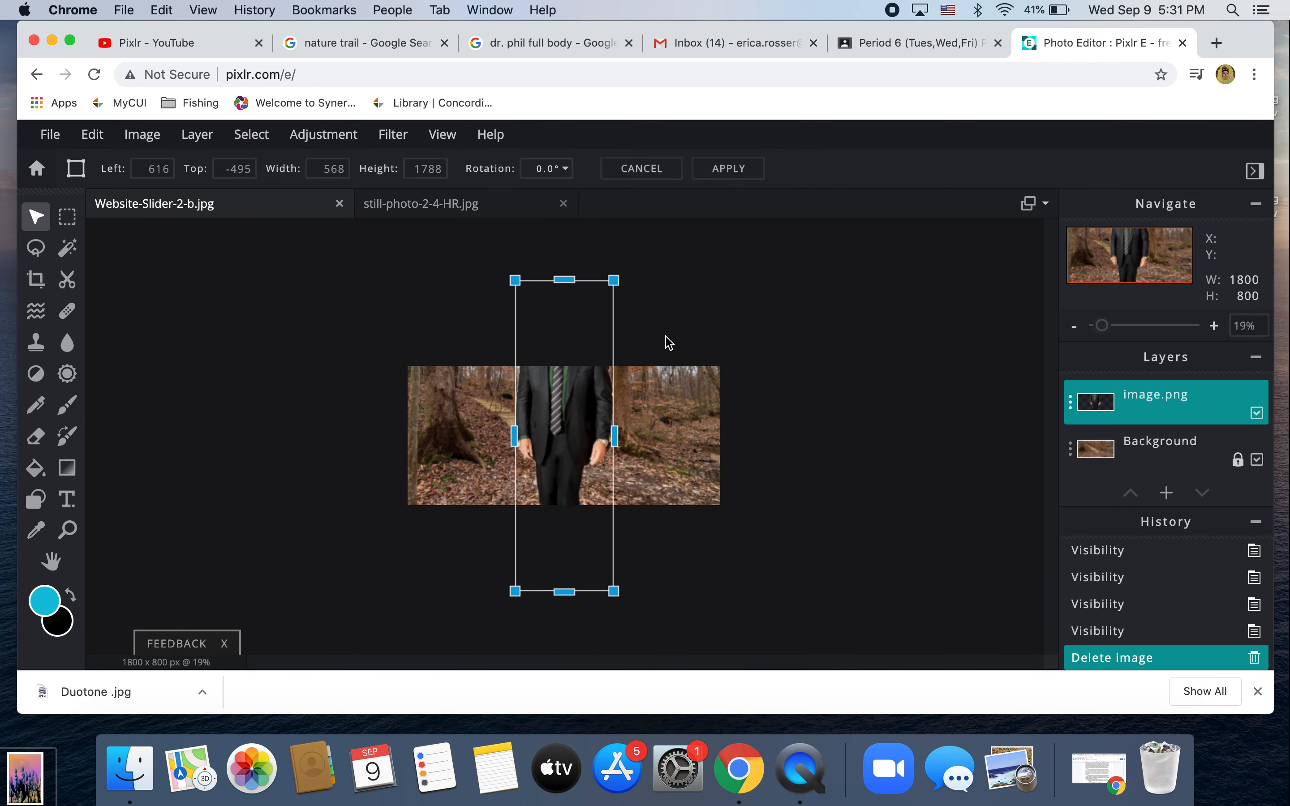
pyautogui.moveTo(613, 280); pyautogui.dragTo(570, 447)
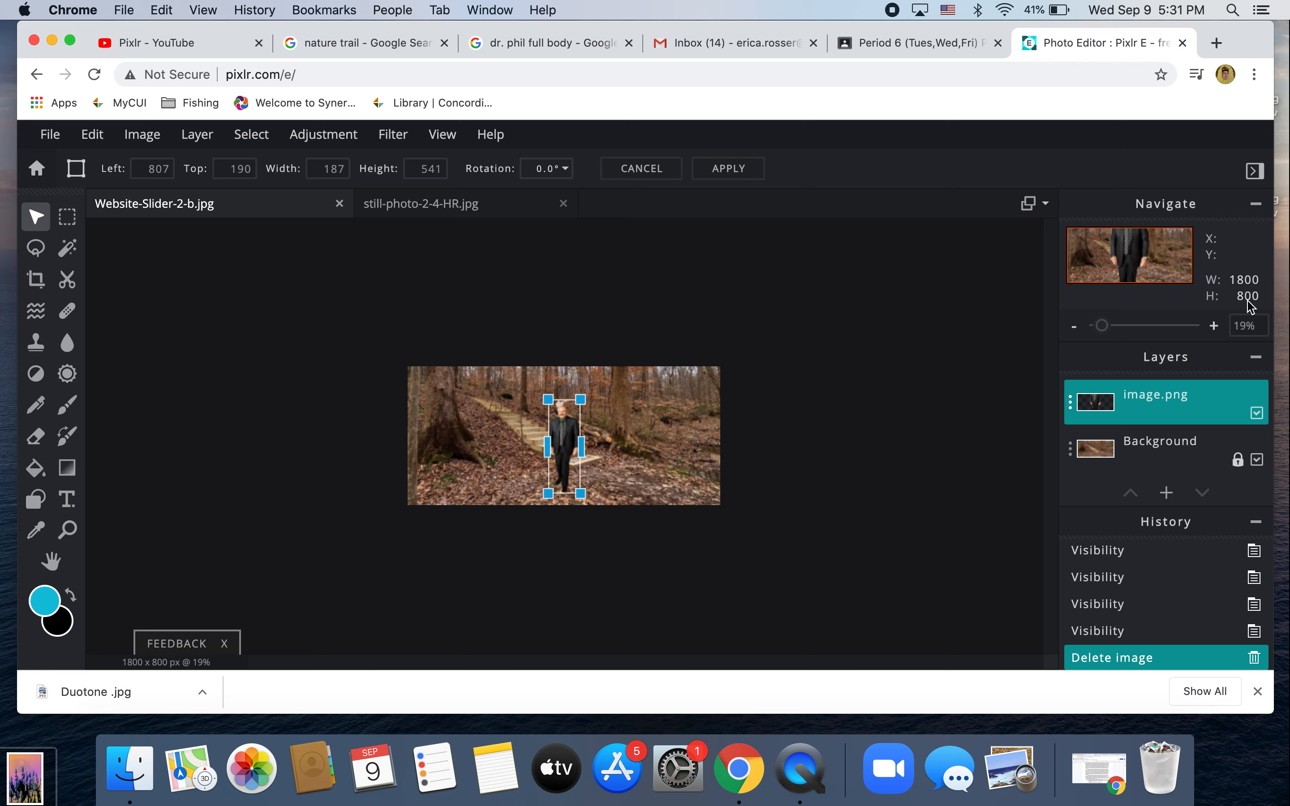
pyautogui.click(1104, 328)
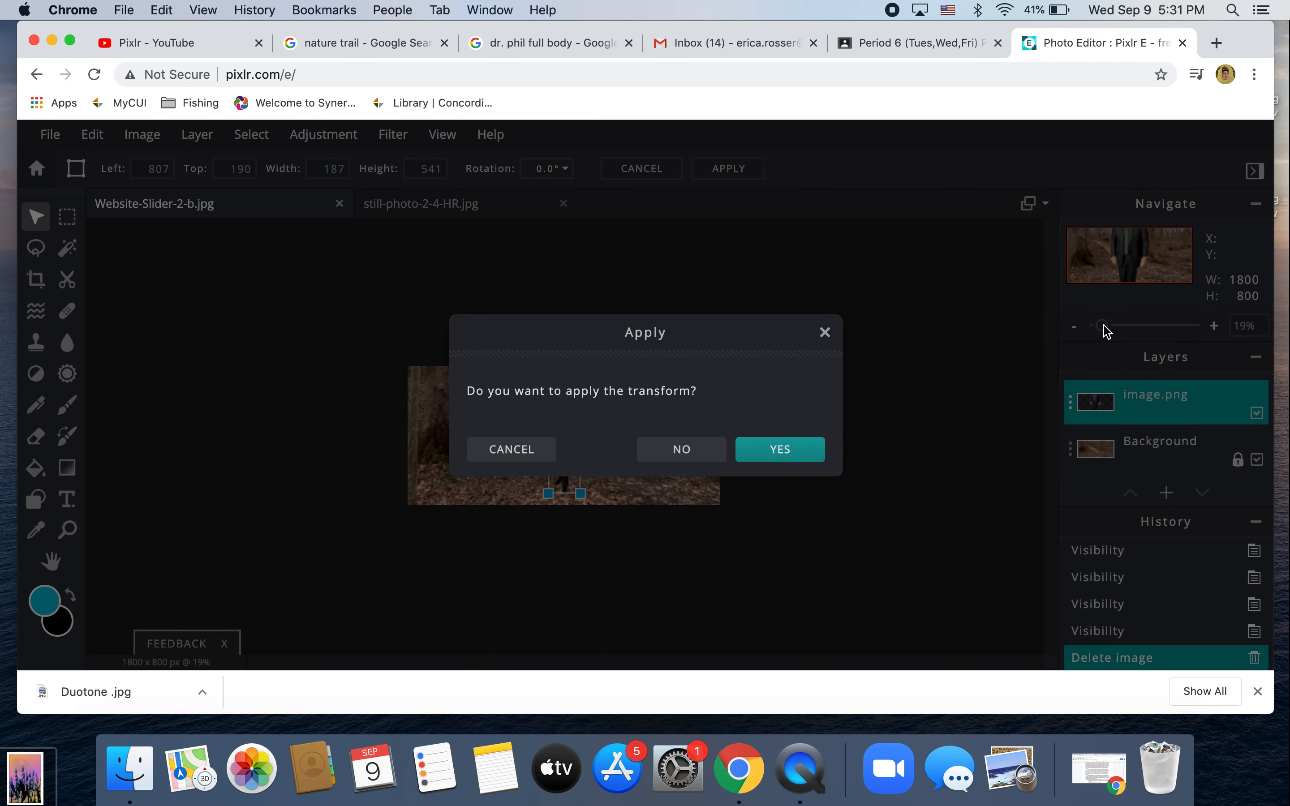
pyautogui.click(754, 454)
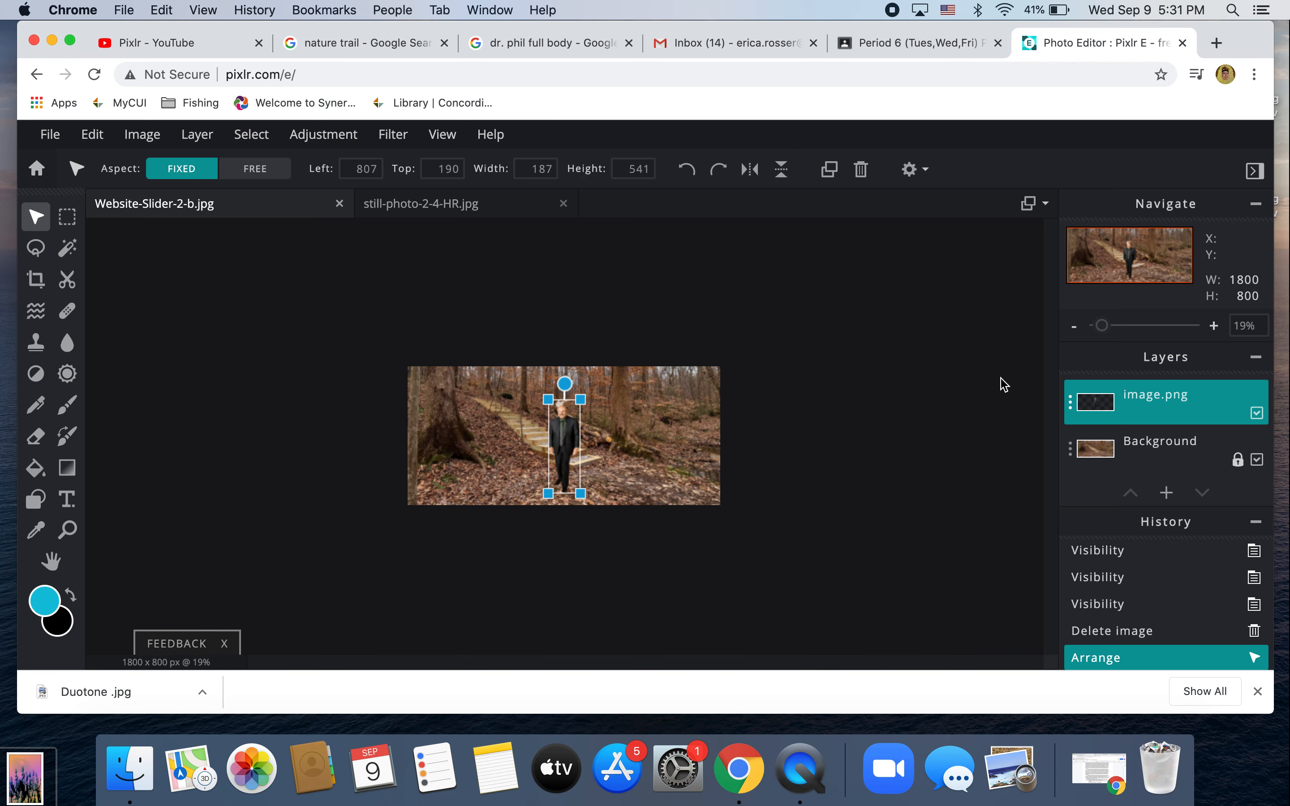
# Erase the pale background remnant above the man's head with a soft size 40 eraser at 100% opacity.
pyautogui.moveTo(1102, 333); pyautogui.dragTo(1125, 333)
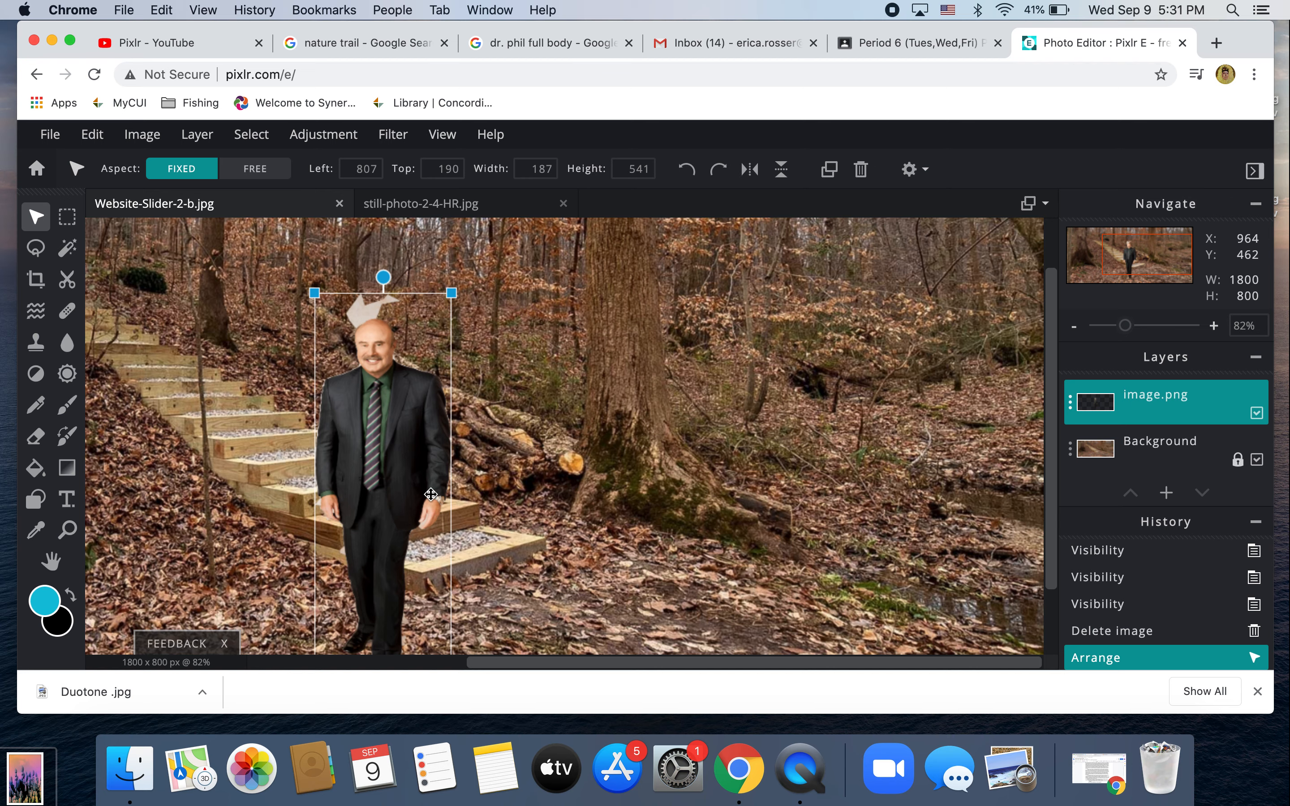
pyautogui.moveTo(1125, 265); pyautogui.dragTo(1108, 262)
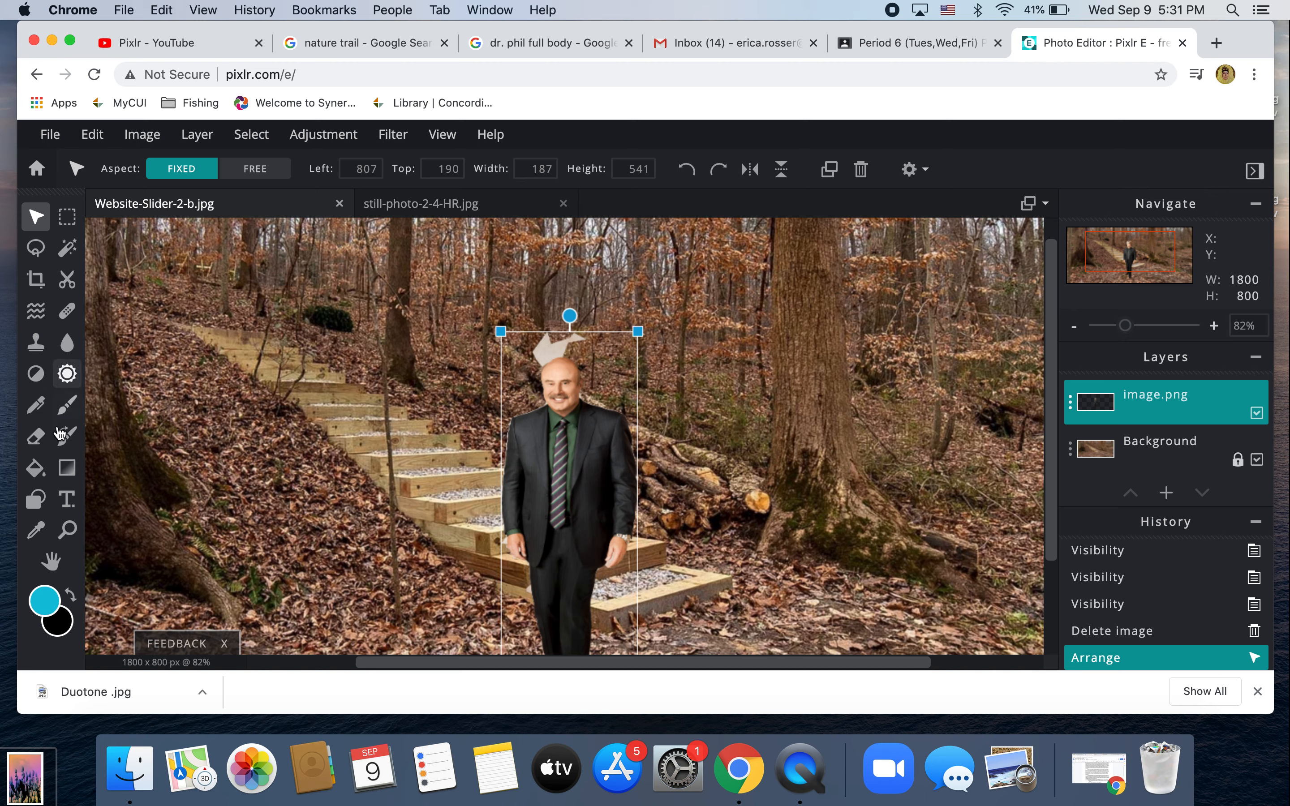
pyautogui.click(35, 436)
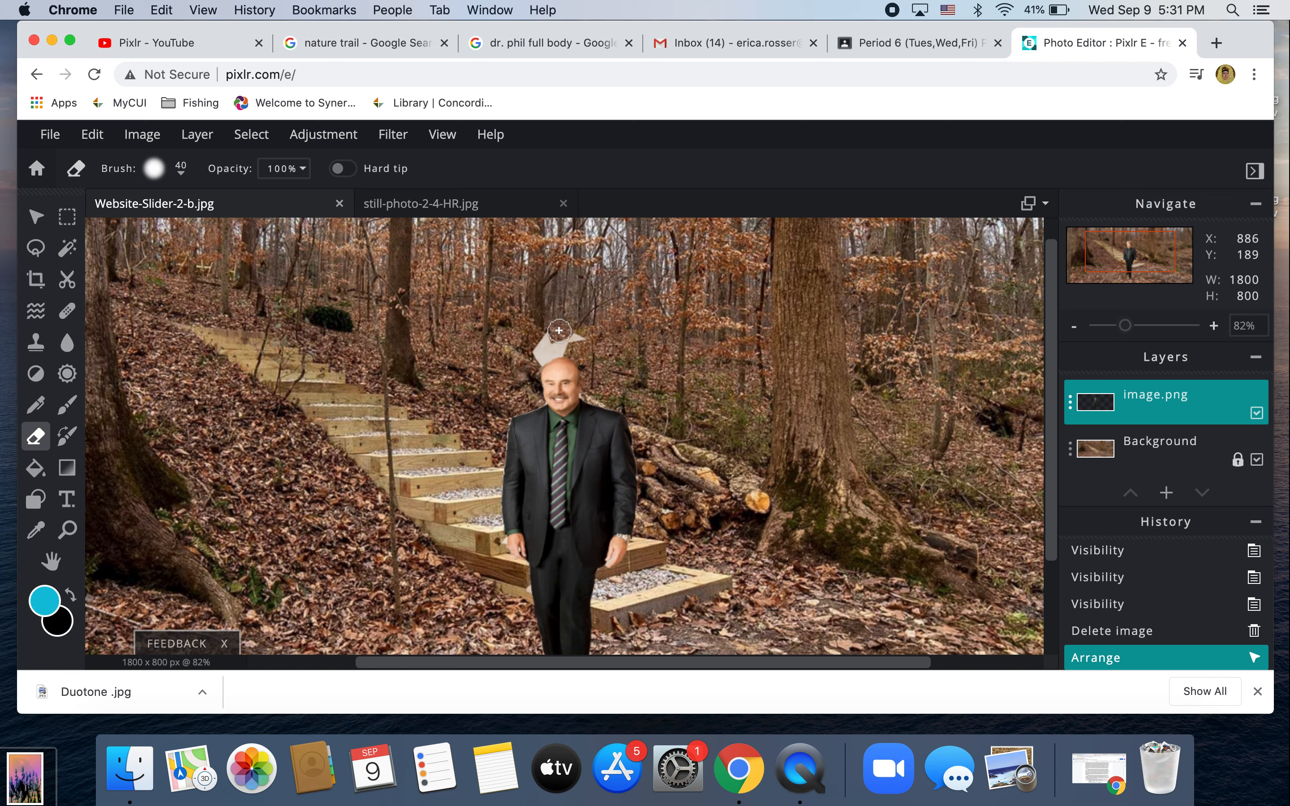
pyautogui.moveTo(580, 336); pyautogui.dragTo(533, 358)
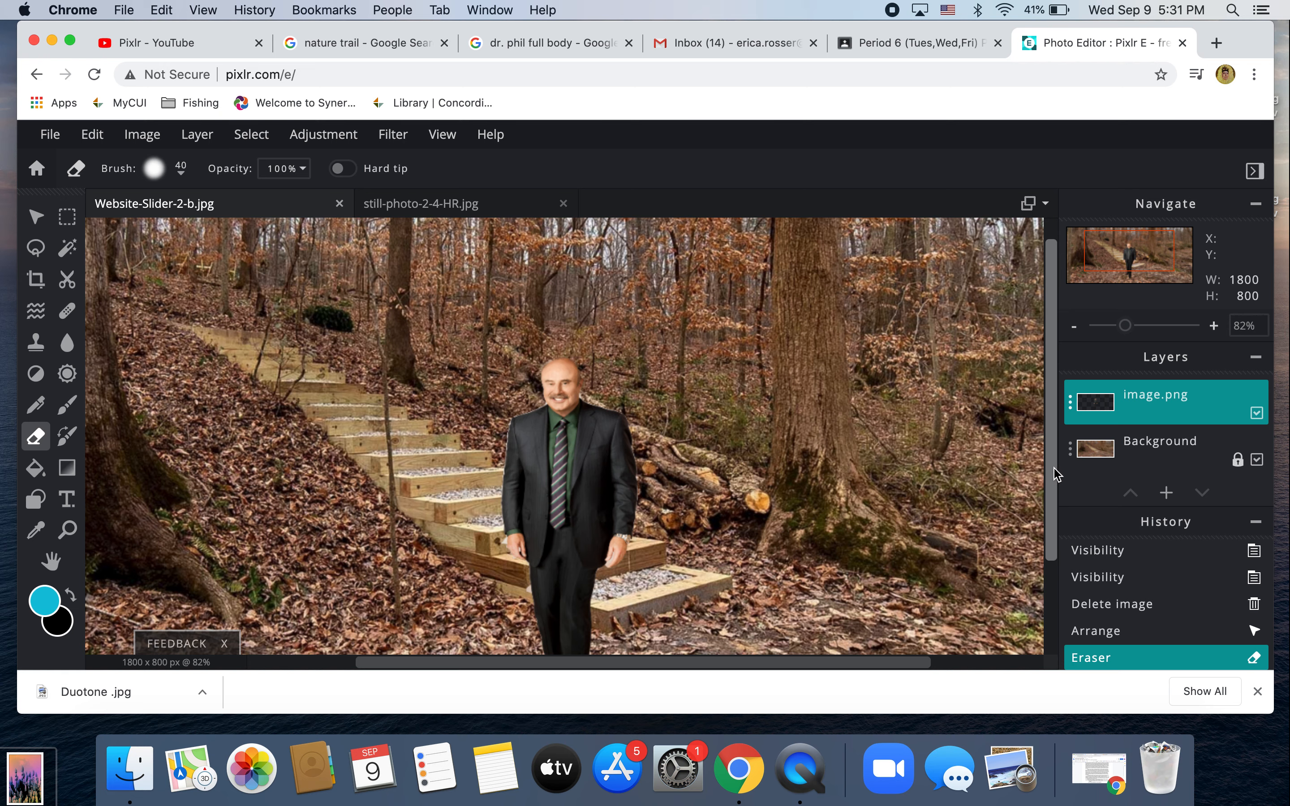
# Move the man beside the large tree near the creek, to about left 1407, top 19.
pyautogui.moveTo(1055, 472); pyautogui.dragTo(1034, 558)
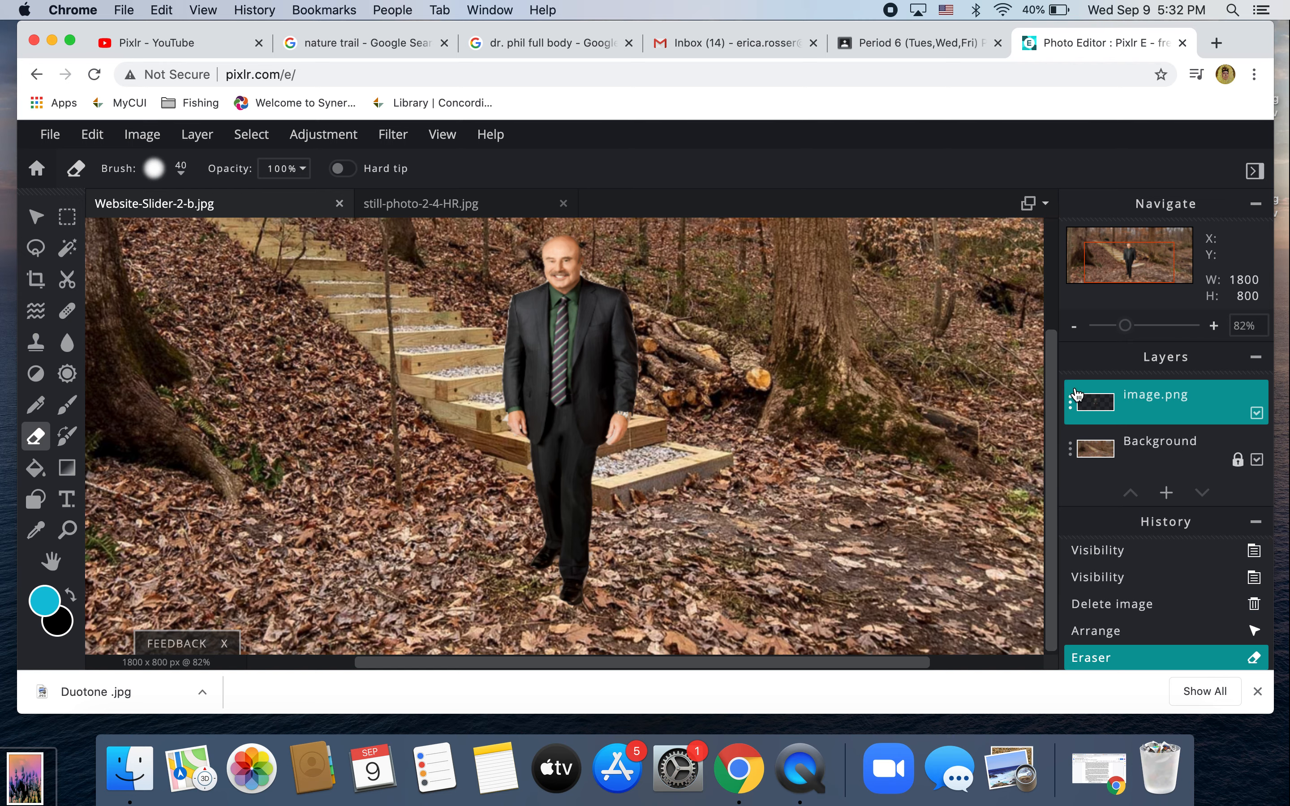
pyautogui.moveTo(1057, 416)
pyautogui.mouseDown()
pyautogui.moveTo(1063, 340)
pyautogui.moveTo(1055, 390)
pyautogui.mouseUp()
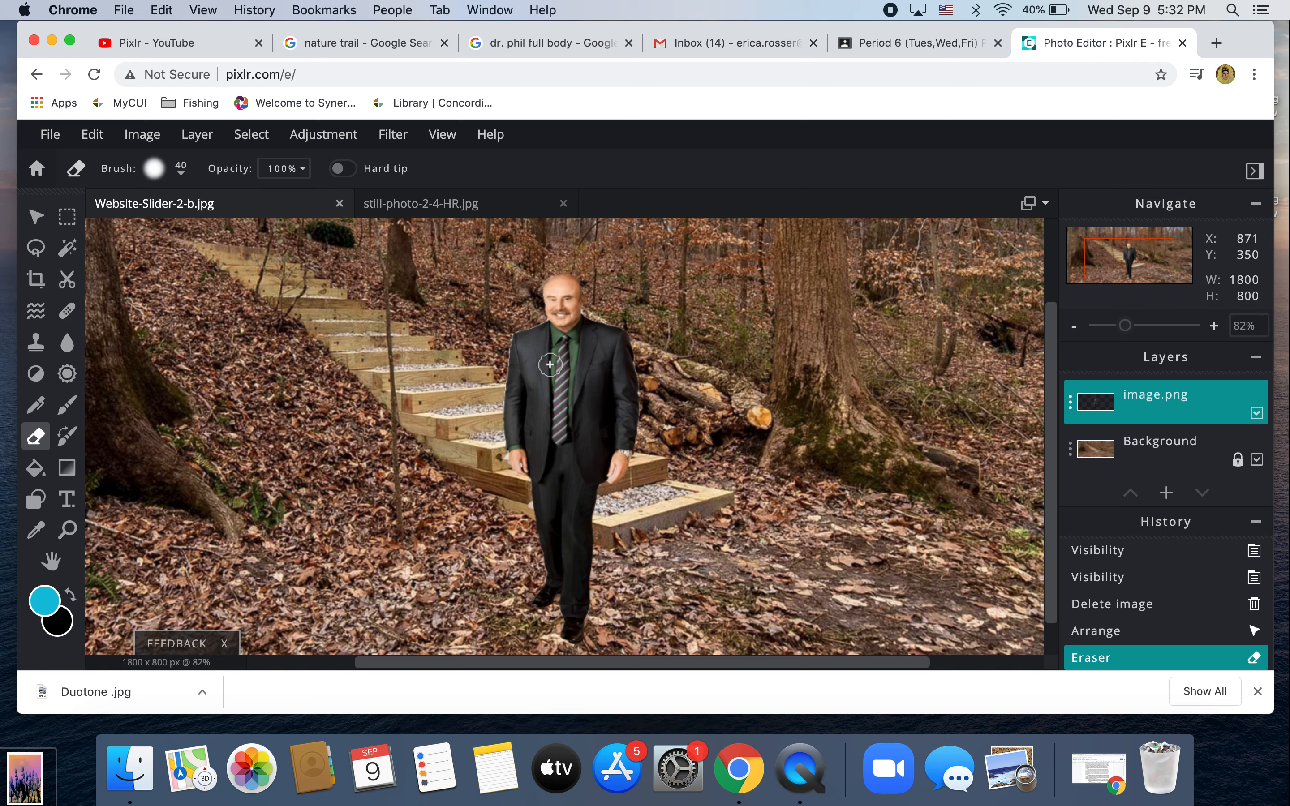
pyautogui.moveTo(1129, 335); pyautogui.dragTo(1113, 336)
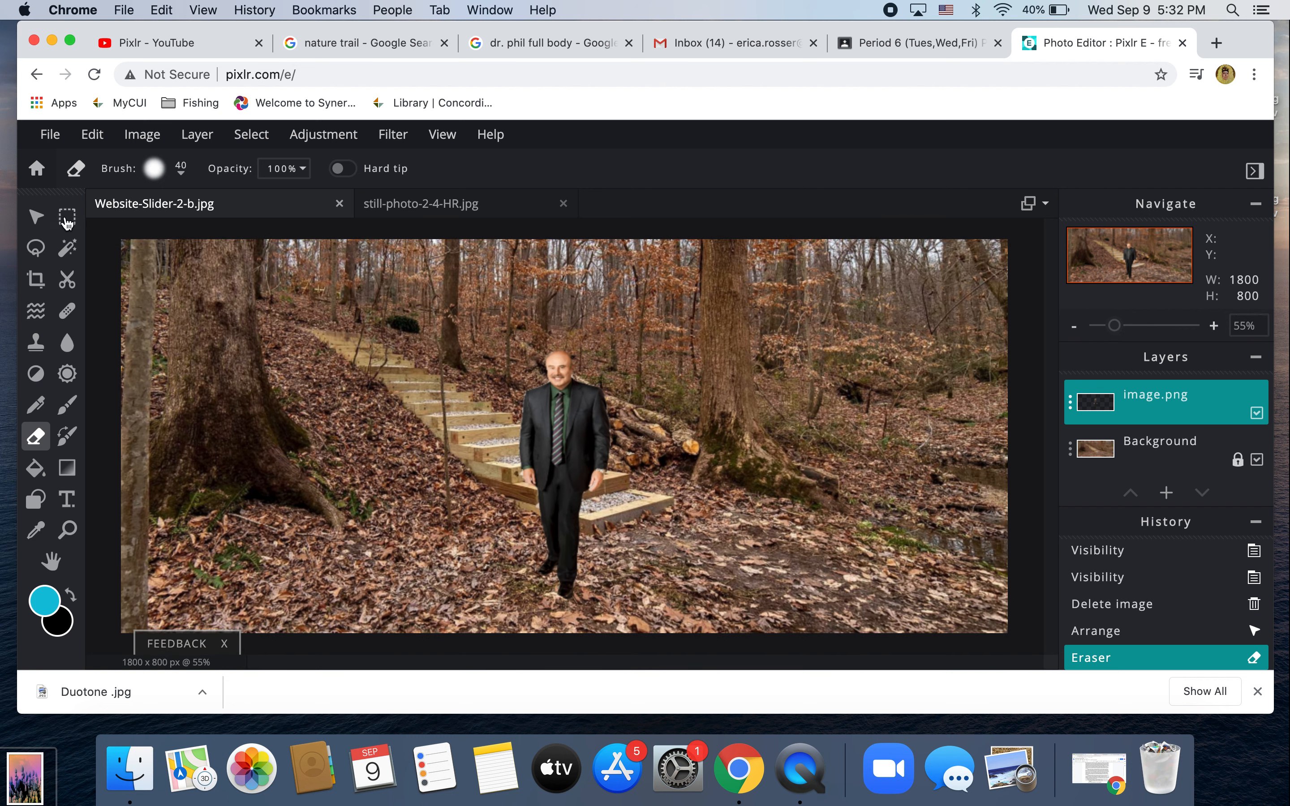
pyautogui.click(36, 220)
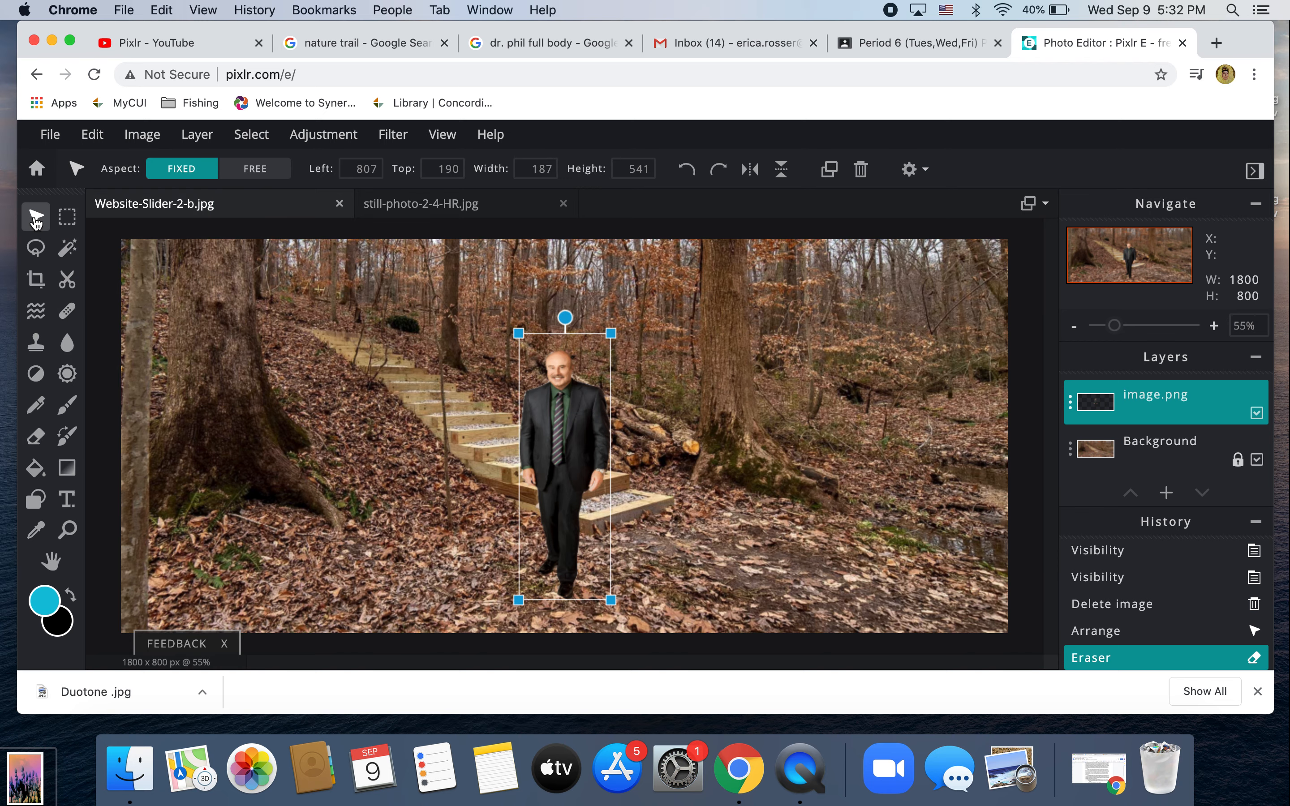
pyautogui.moveTo(549, 434); pyautogui.dragTo(845, 348)
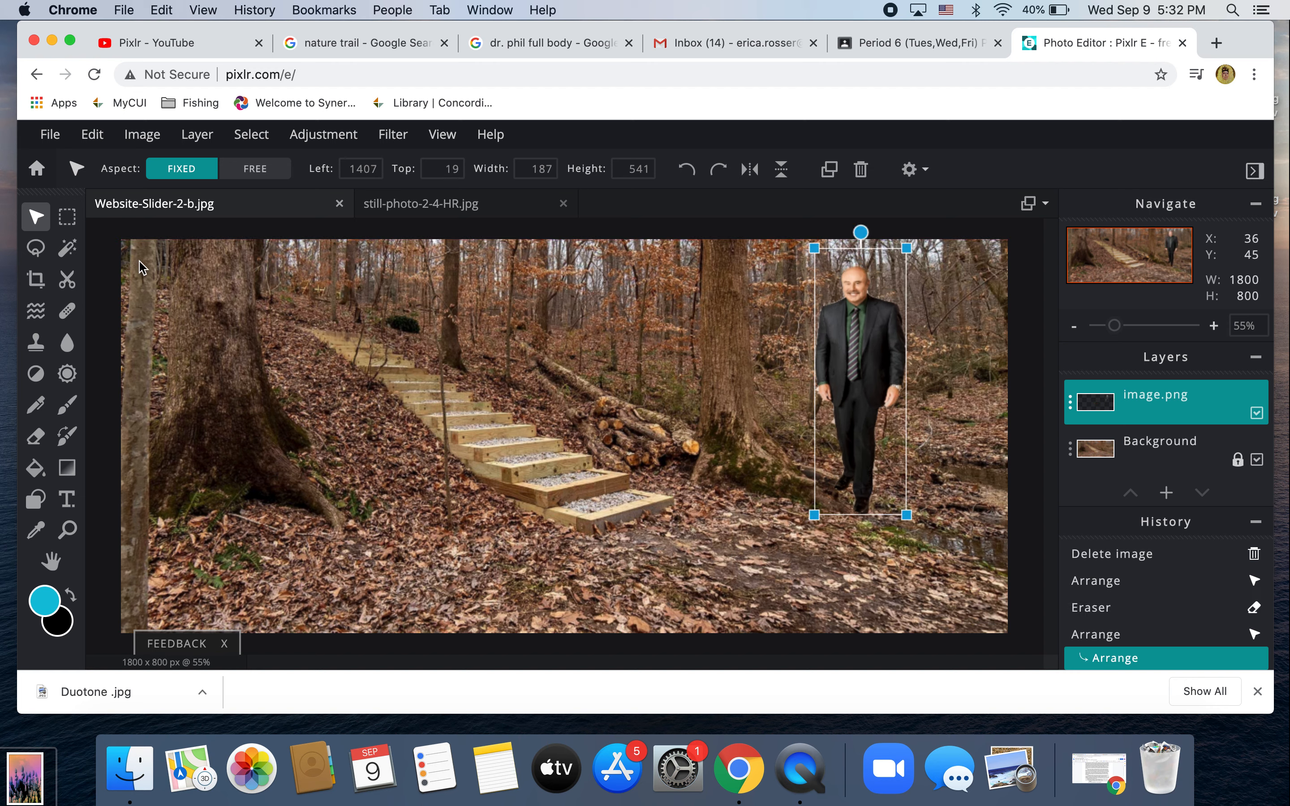
# Free transform the man down to about 58 x 142 px beyond the top of the steps, at left 719, top 82, and apply it.
pyautogui.click(93, 136)
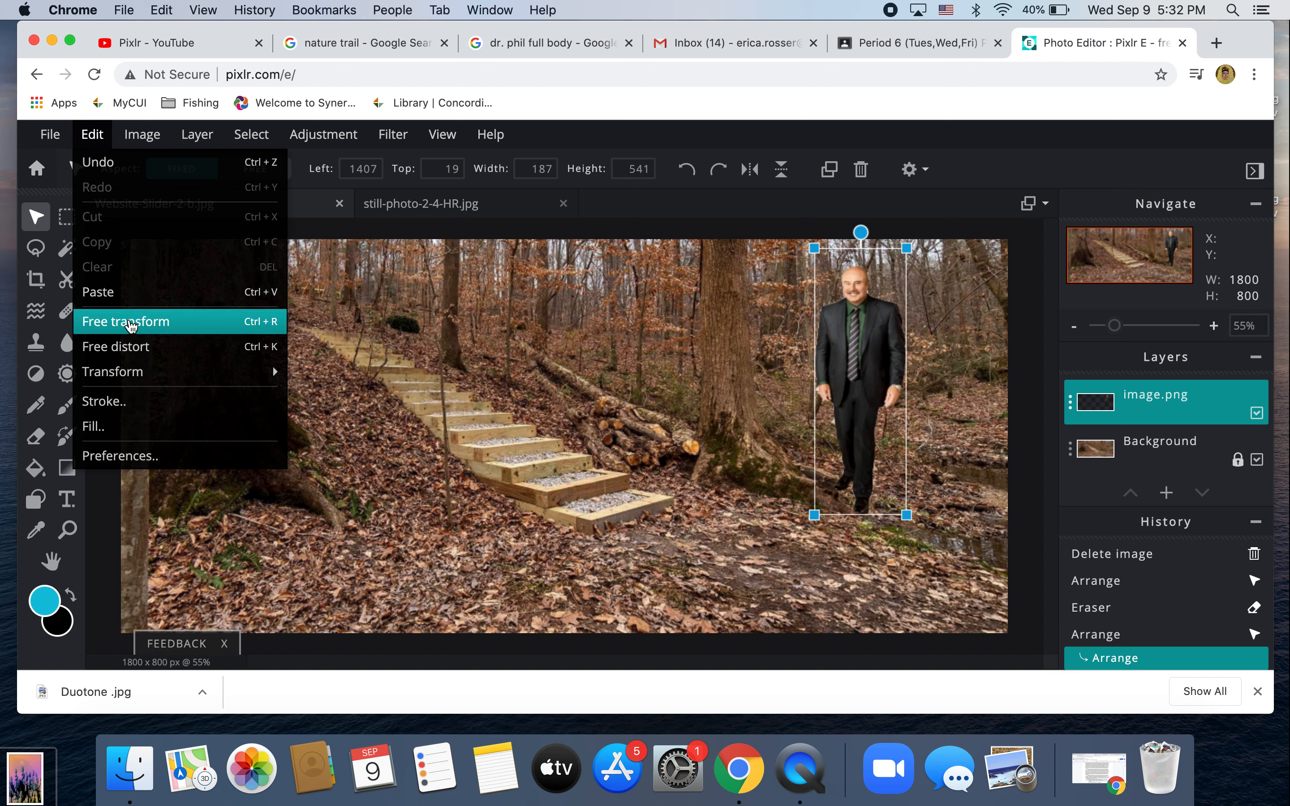
pyautogui.click(131, 322)
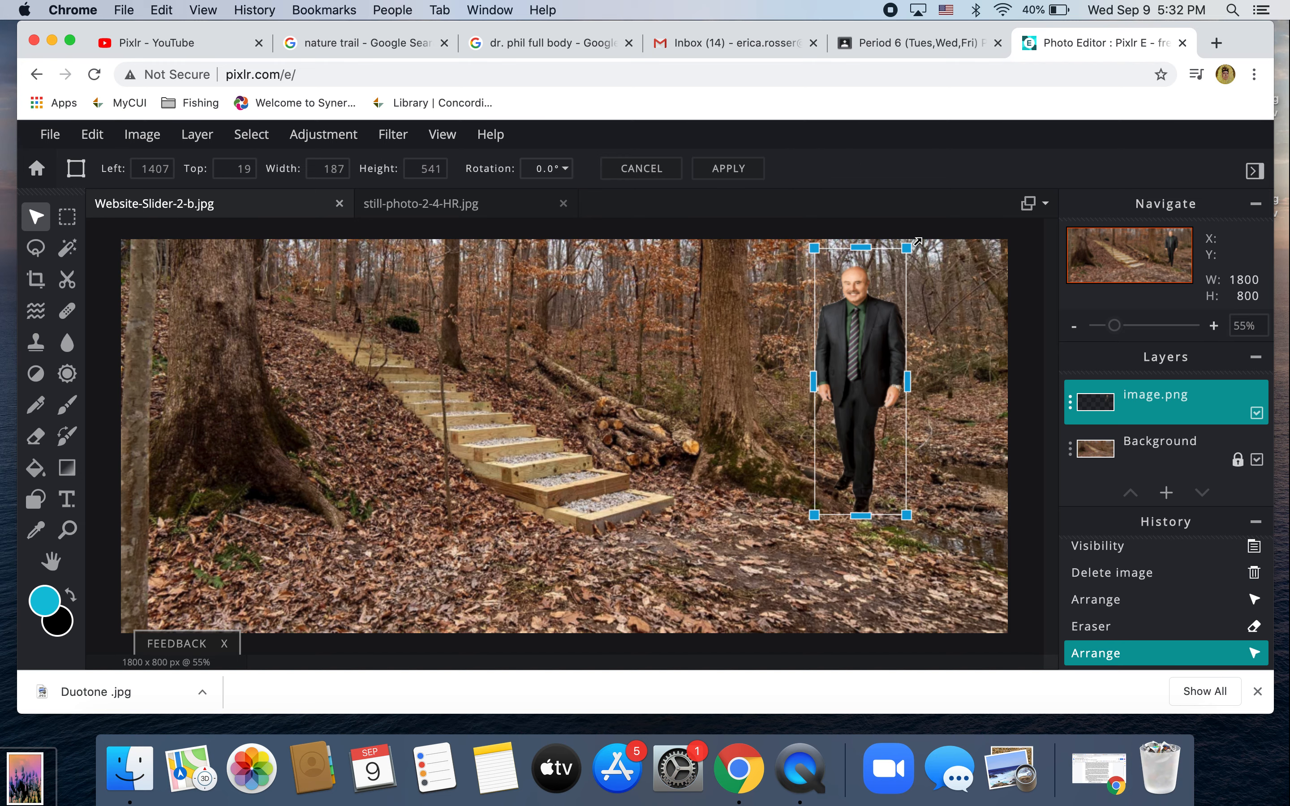
pyautogui.moveTo(907, 248); pyautogui.dragTo(495, 303)
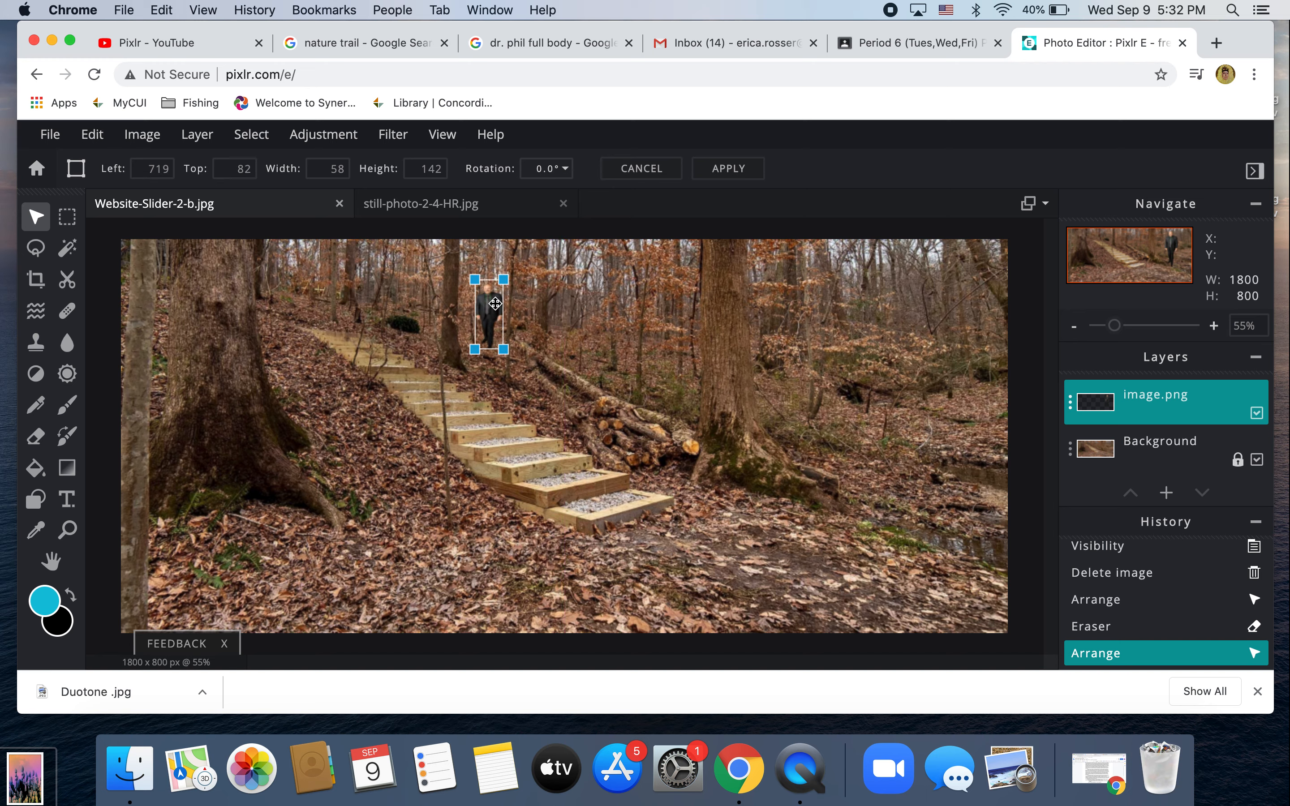
pyautogui.click(616, 223)
pyautogui.click(796, 451)
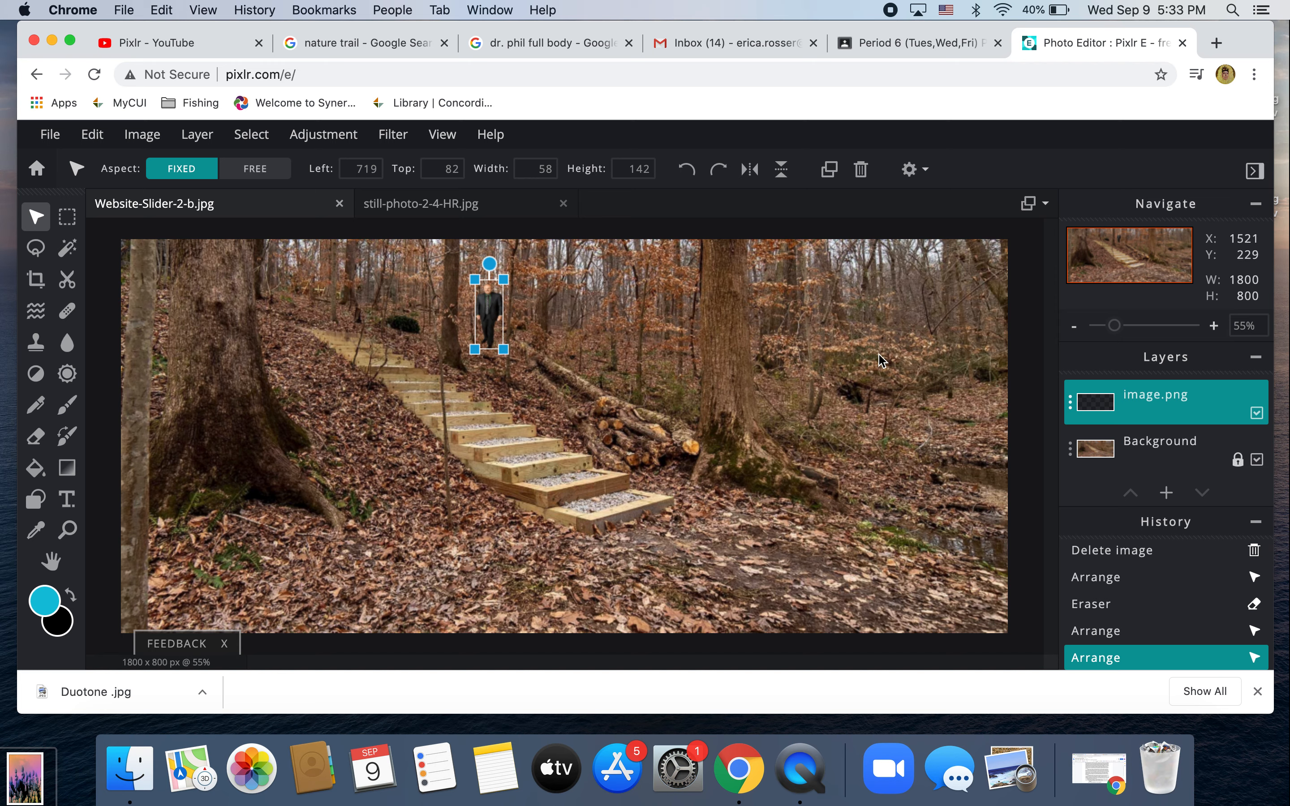
# Duplicate the small man's layer and enlarge the copy to about 160 x 392 px at the foot of the steps, left 1003, top 276.
pyautogui.click(1070, 405)
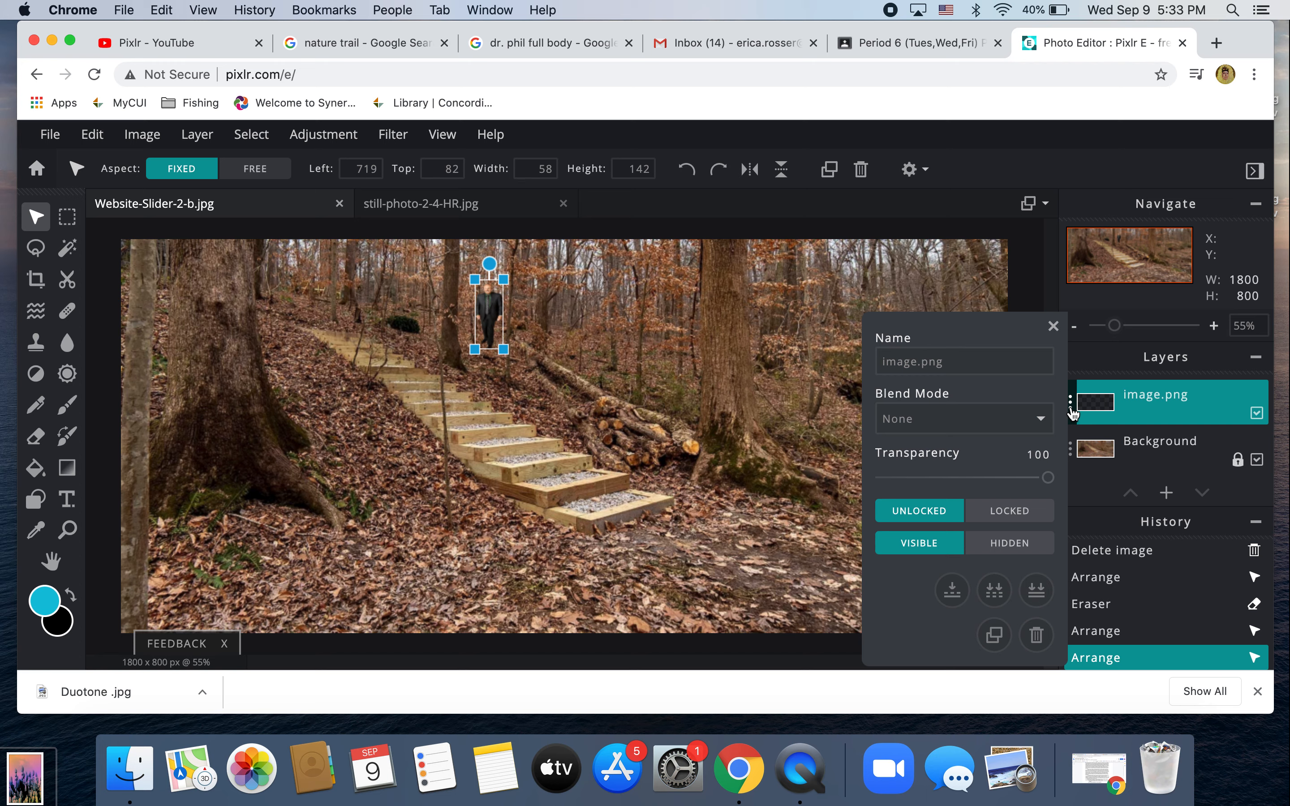
pyautogui.click(994, 636)
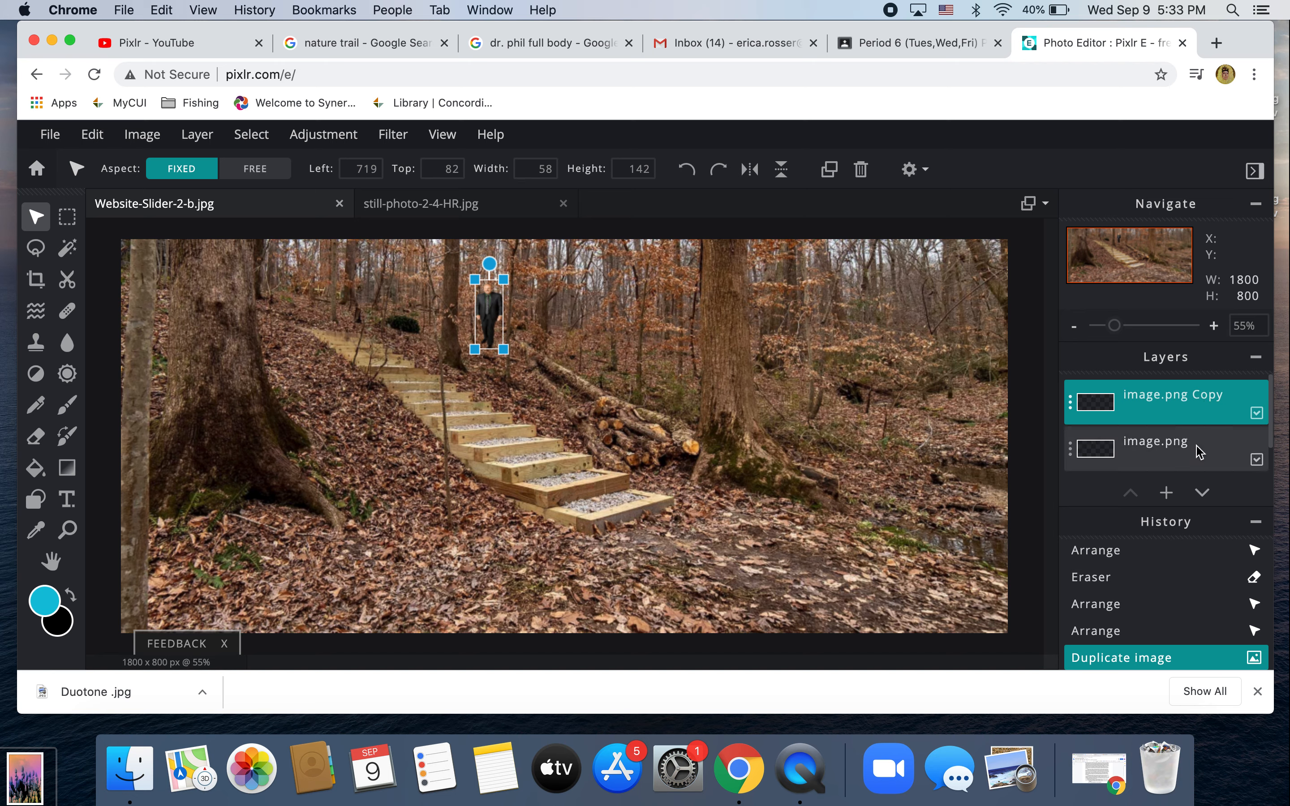
pyautogui.scroll(-1, 1198, 452)
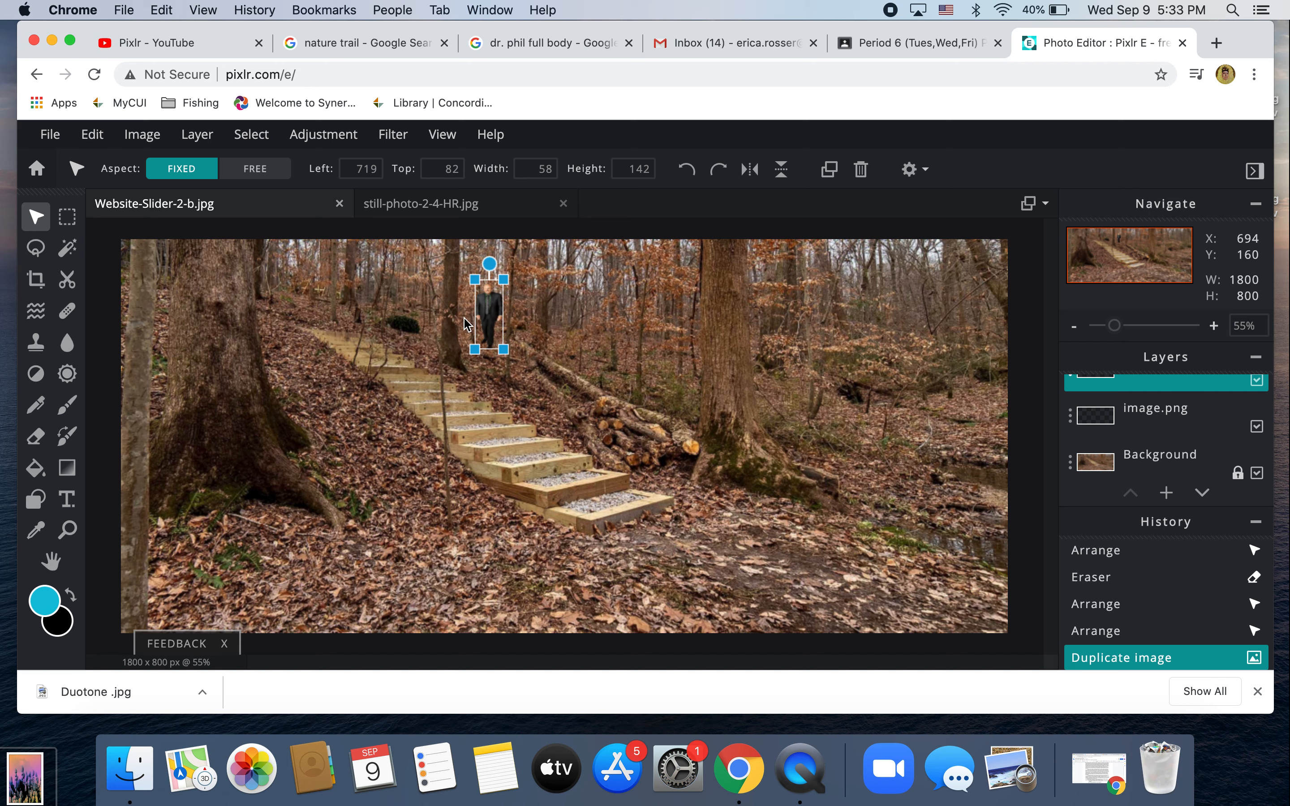
pyautogui.scroll(1, 1119, 427)
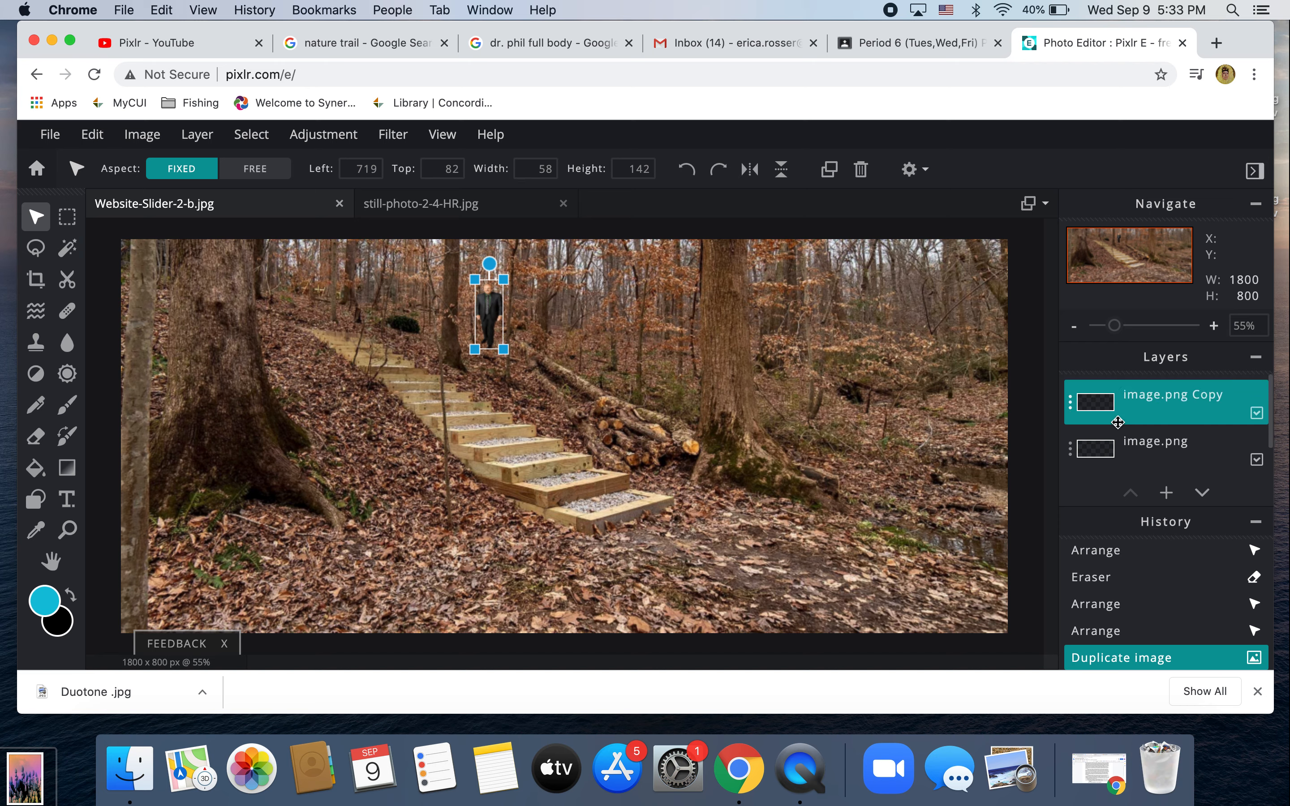
pyautogui.moveTo(490, 308); pyautogui.dragTo(535, 316)
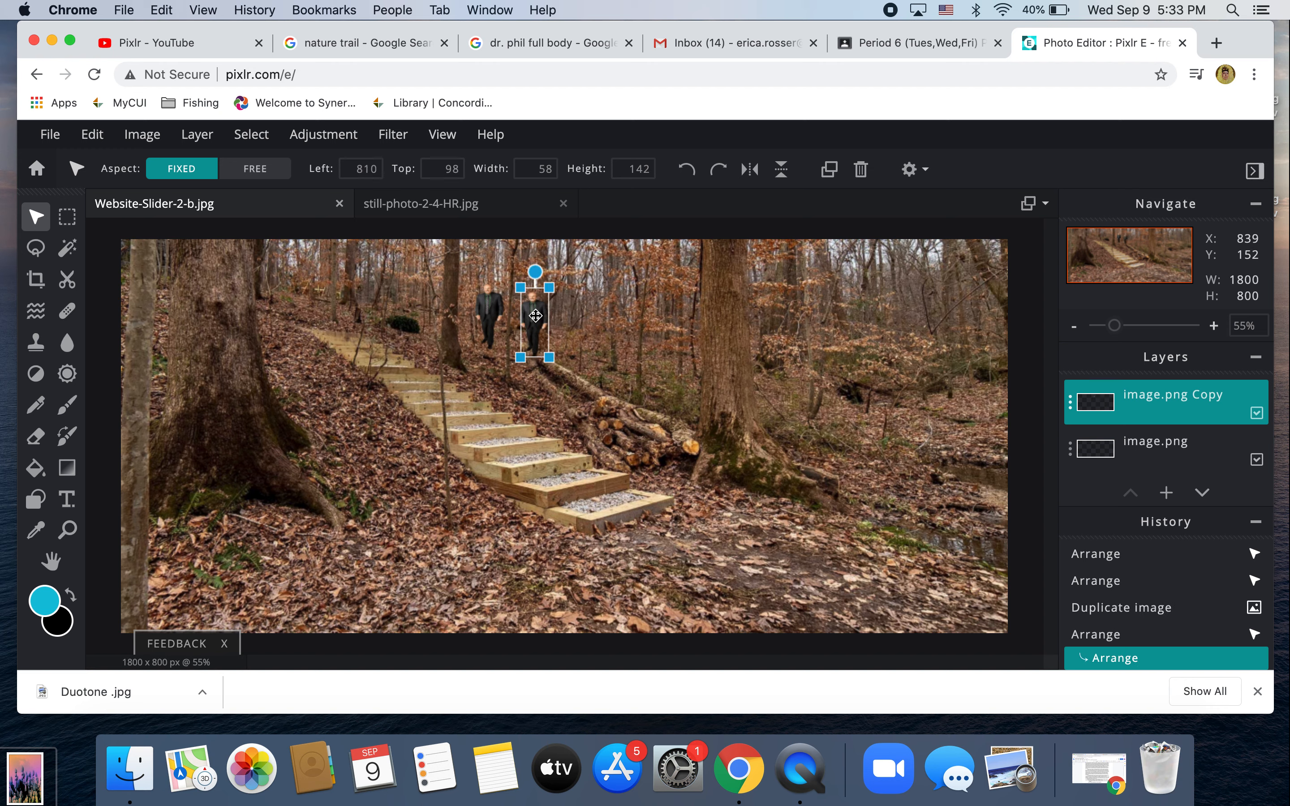
pyautogui.moveTo(550, 357); pyautogui.dragTo(603, 452)
pyautogui.moveTo(566, 380); pyautogui.dragTo(661, 456)
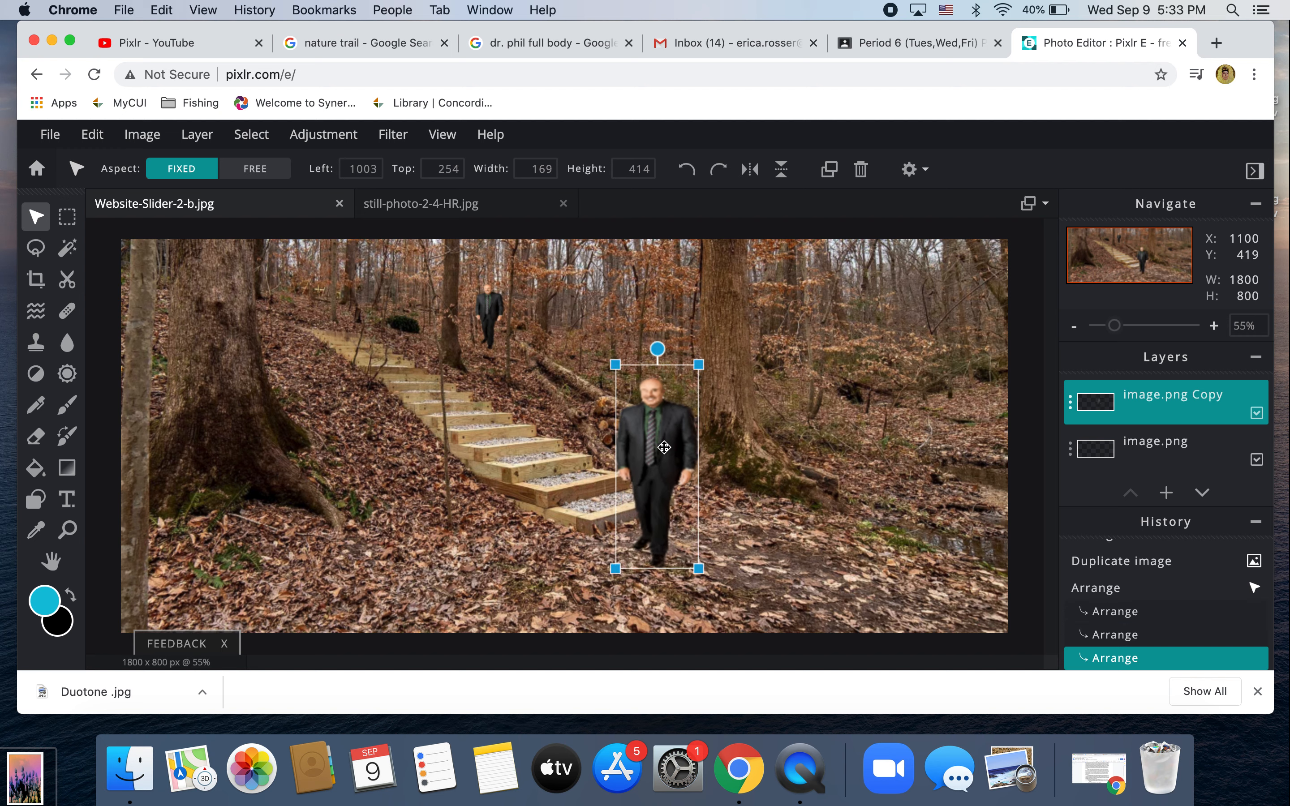
pyautogui.moveTo(700, 364); pyautogui.dragTo(696, 406)
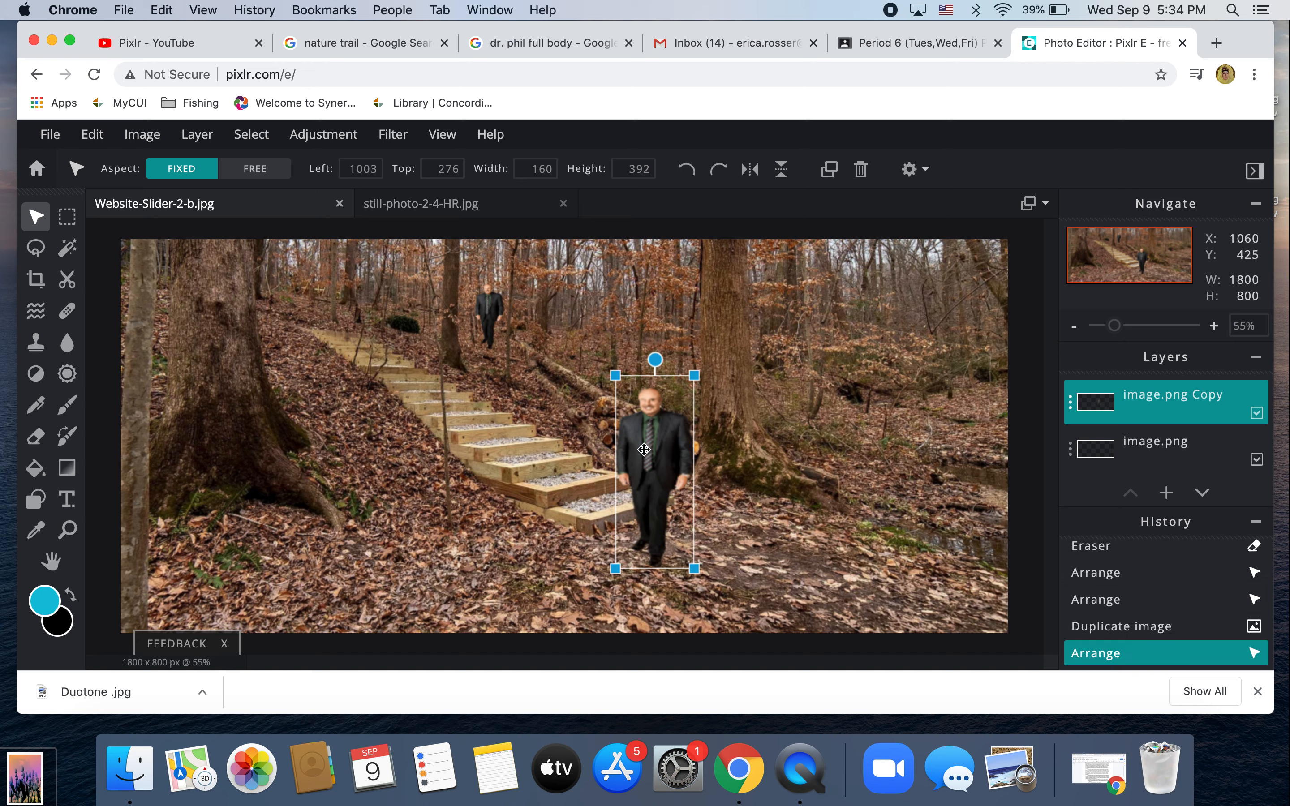
# Duplicate the man at the foot of the steps and move the copy toward the creek, to about left 1376, top 376.
pyautogui.click(1070, 403)
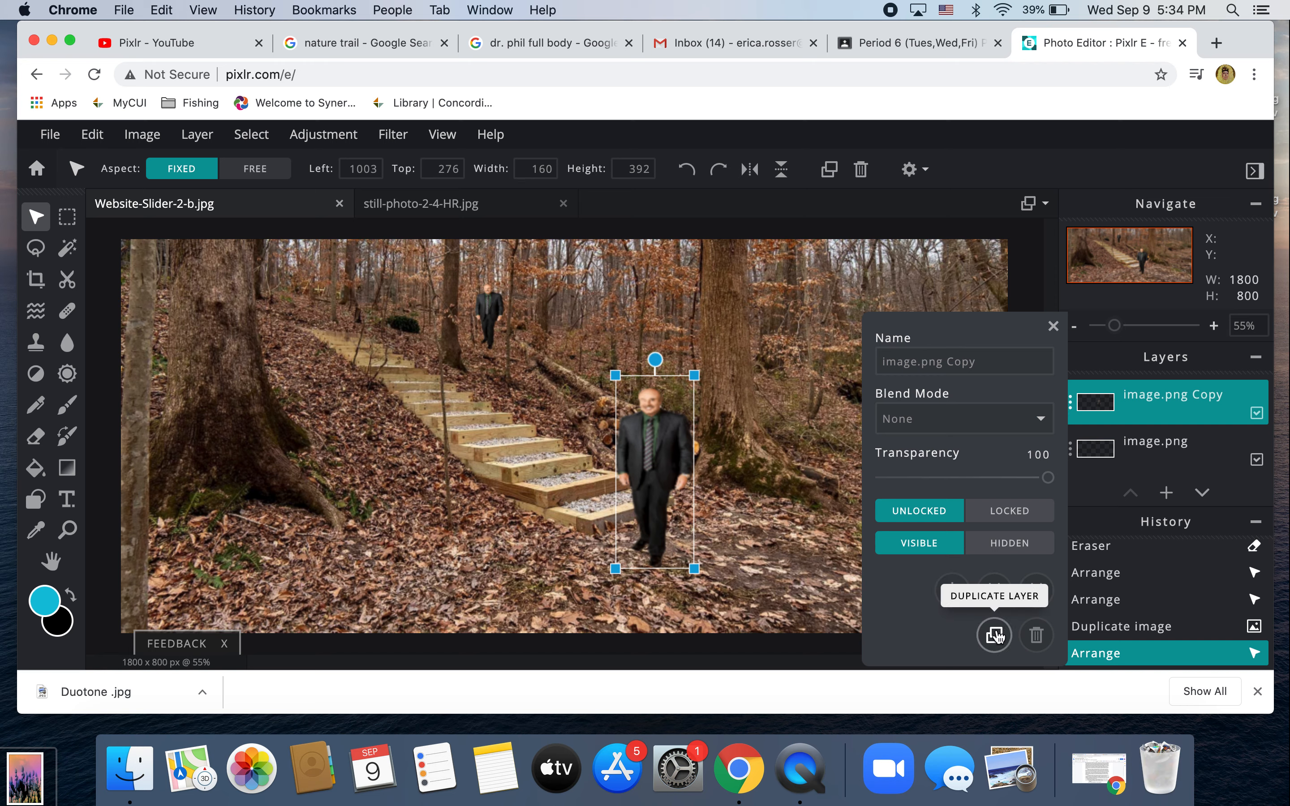
pyautogui.click(994, 634)
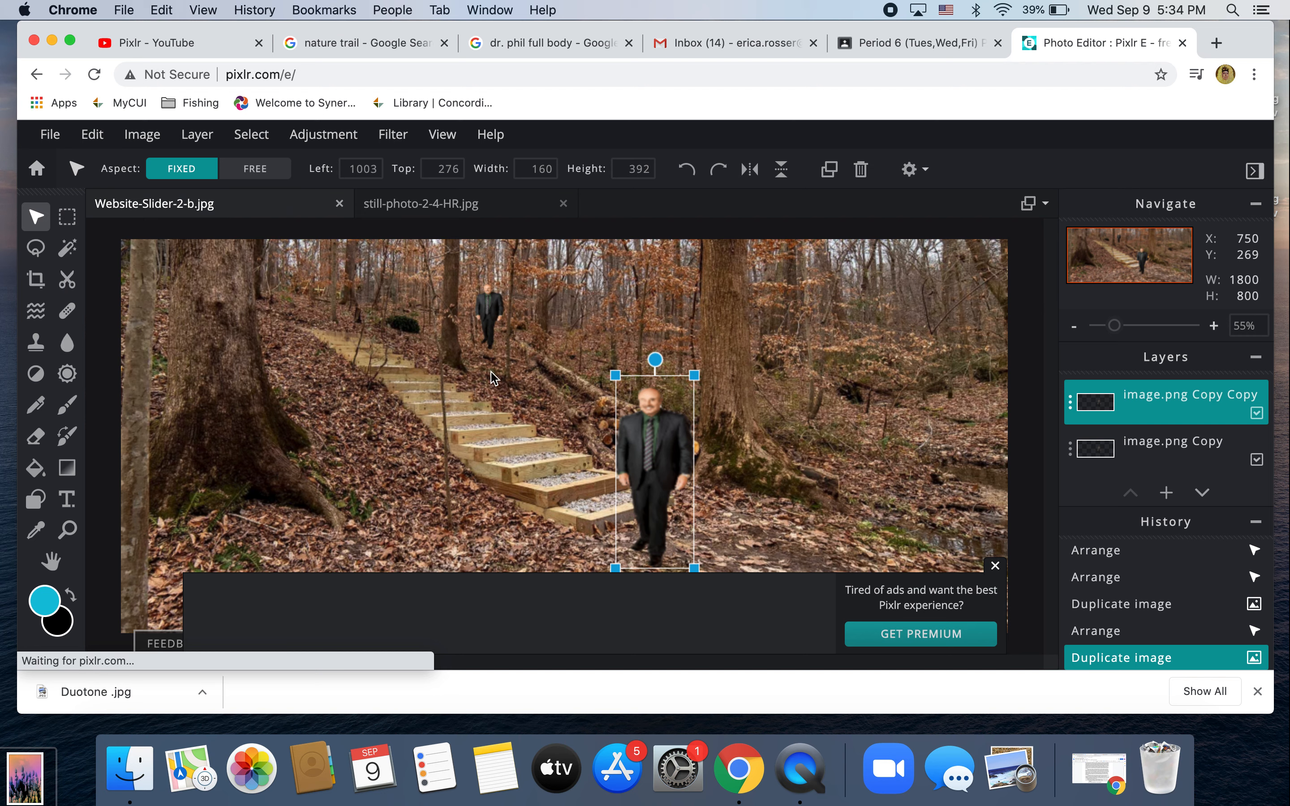
pyautogui.click(994, 565)
pyautogui.moveTo(653, 461); pyautogui.dragTo(836, 511)
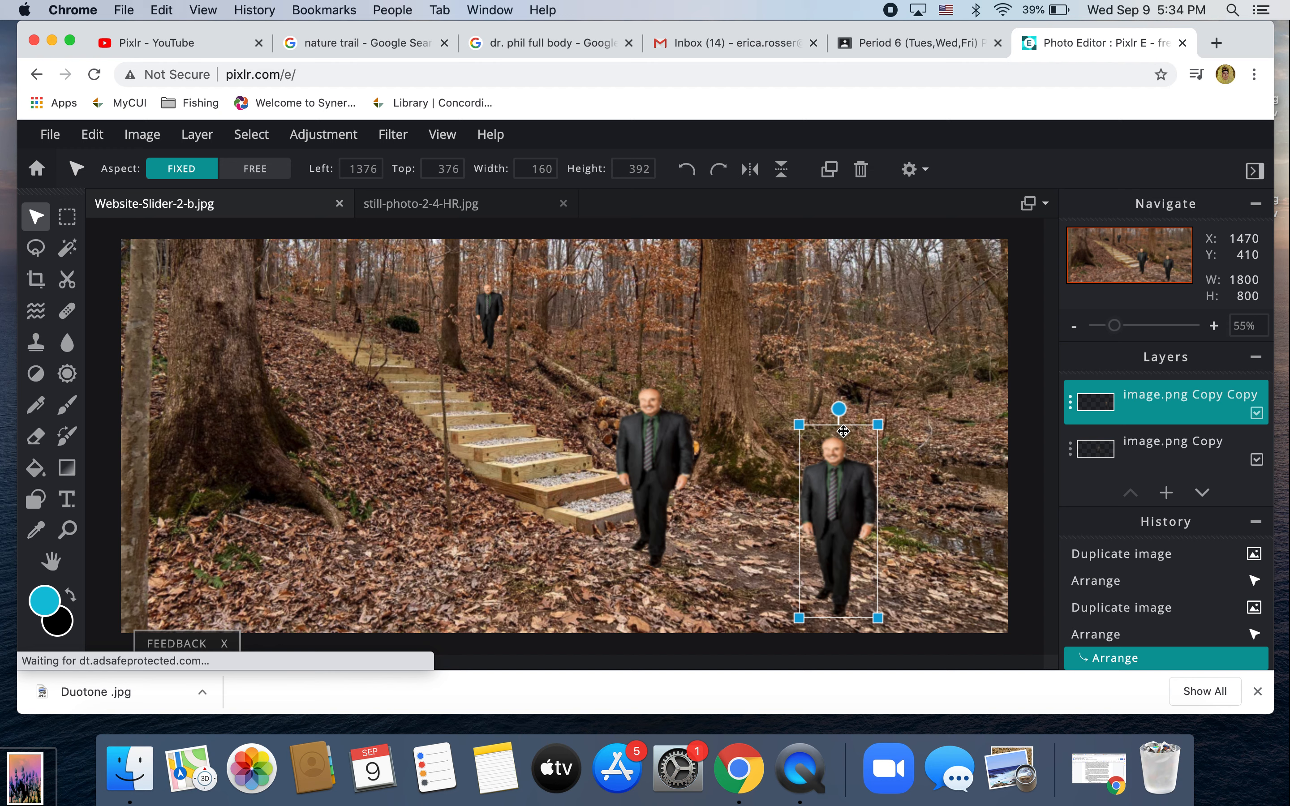
# Rotate the creekside copy onto its side and enlarge it to about 264 x 647 px, partly outside the image's lower-right corner.
pyautogui.click(840, 409)
pyautogui.moveTo(840, 409); pyautogui.dragTo(720, 520)
pyautogui.moveTo(807, 539); pyautogui.dragTo(993, 452)
pyautogui.moveTo(928, 396); pyautogui.dragTo(862, 357)
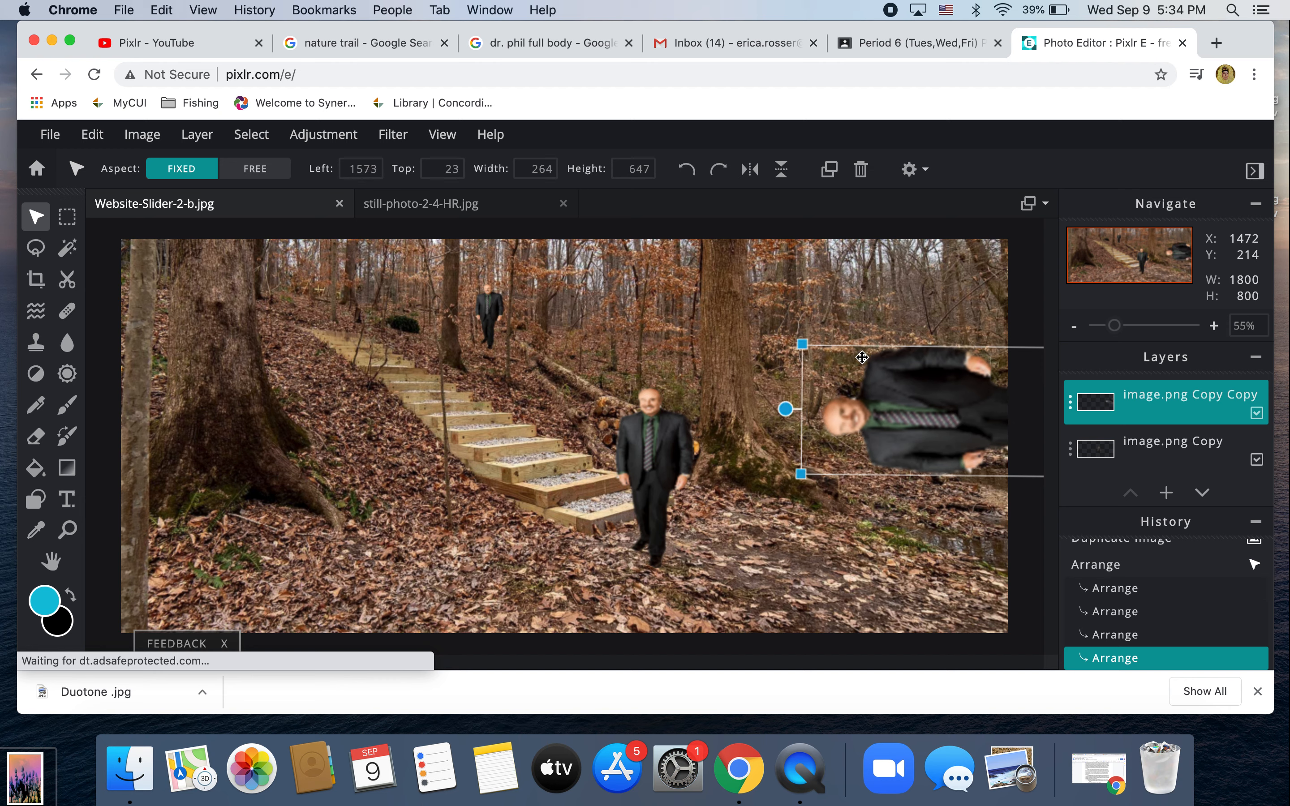
pyautogui.moveTo(944, 426); pyautogui.dragTo(981, 545)
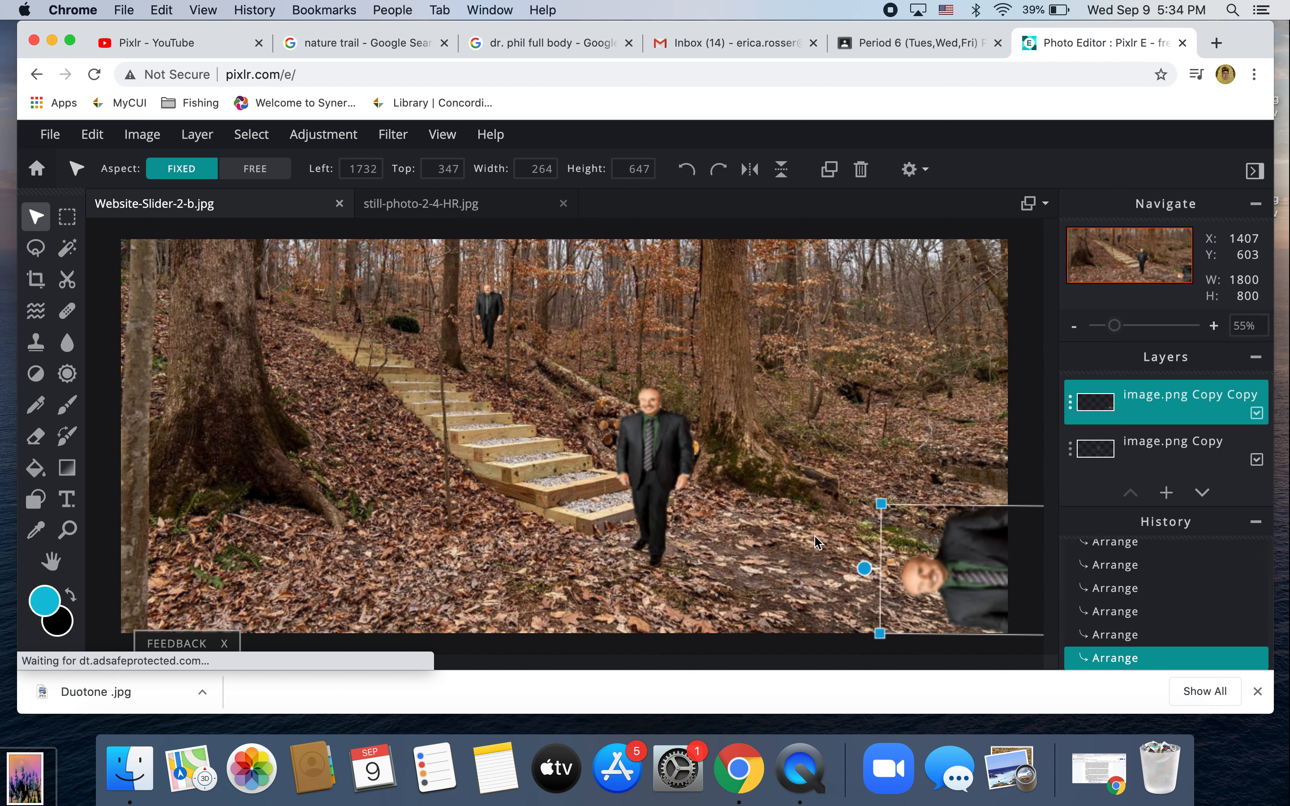
# Duplicate the sideways man's layer and move the copy across to the leaves beside the steps, at about left 368, top 251.
pyautogui.click(1072, 408)
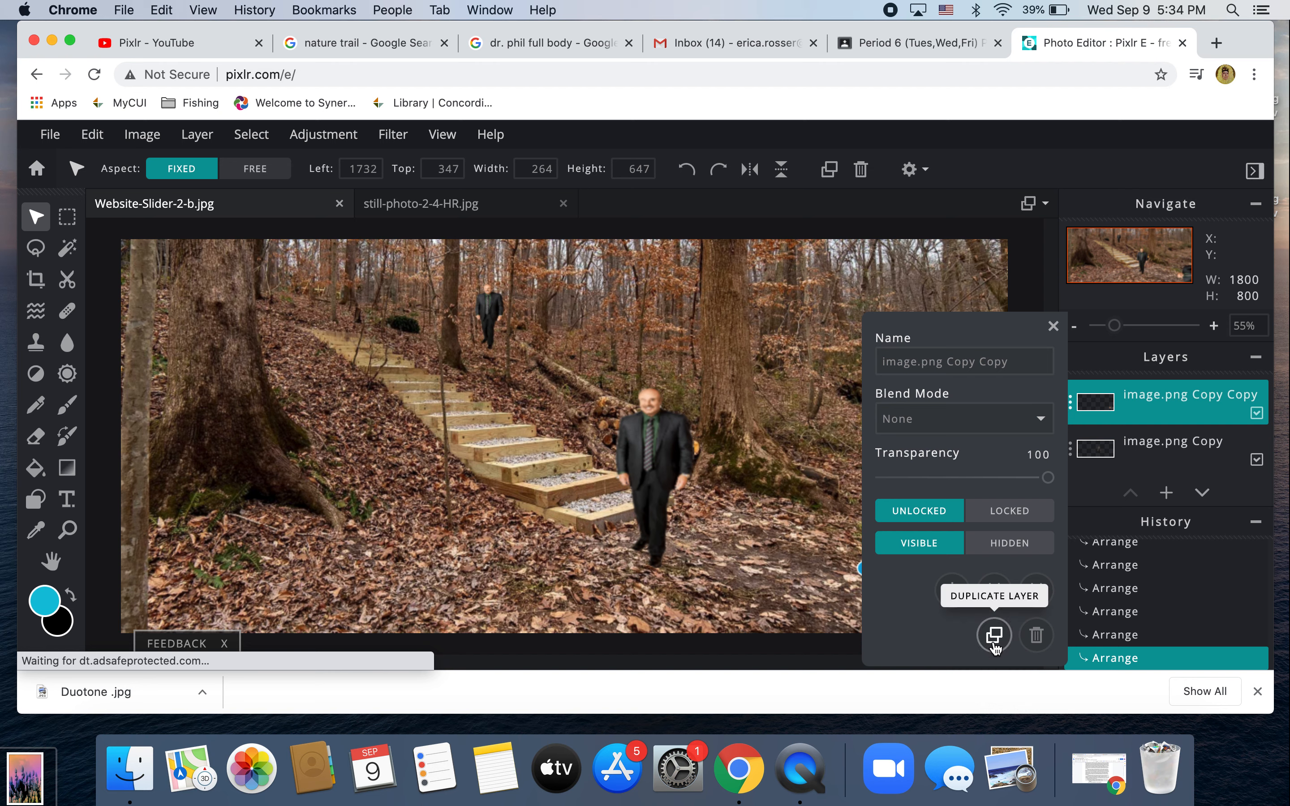
pyautogui.click(995, 635)
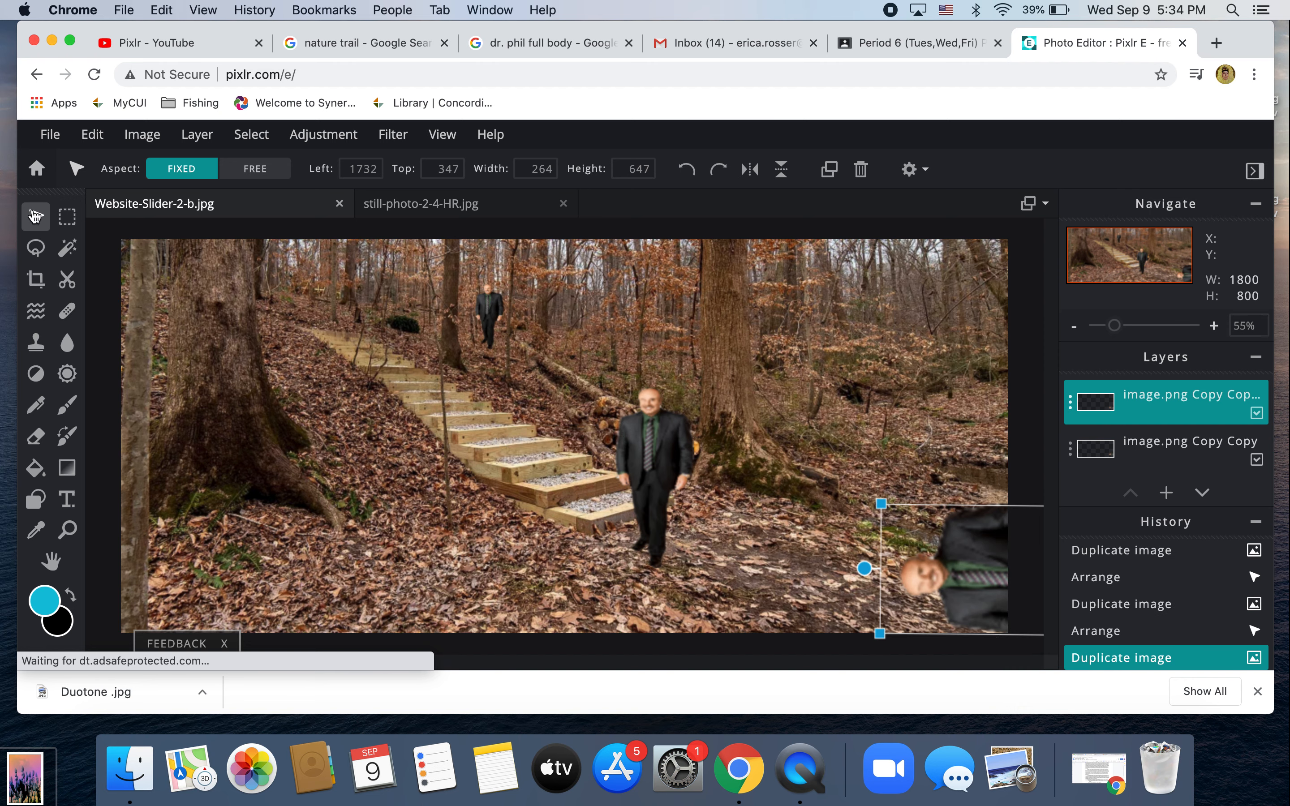
pyautogui.moveTo(974, 580); pyautogui.dragTo(302, 533)
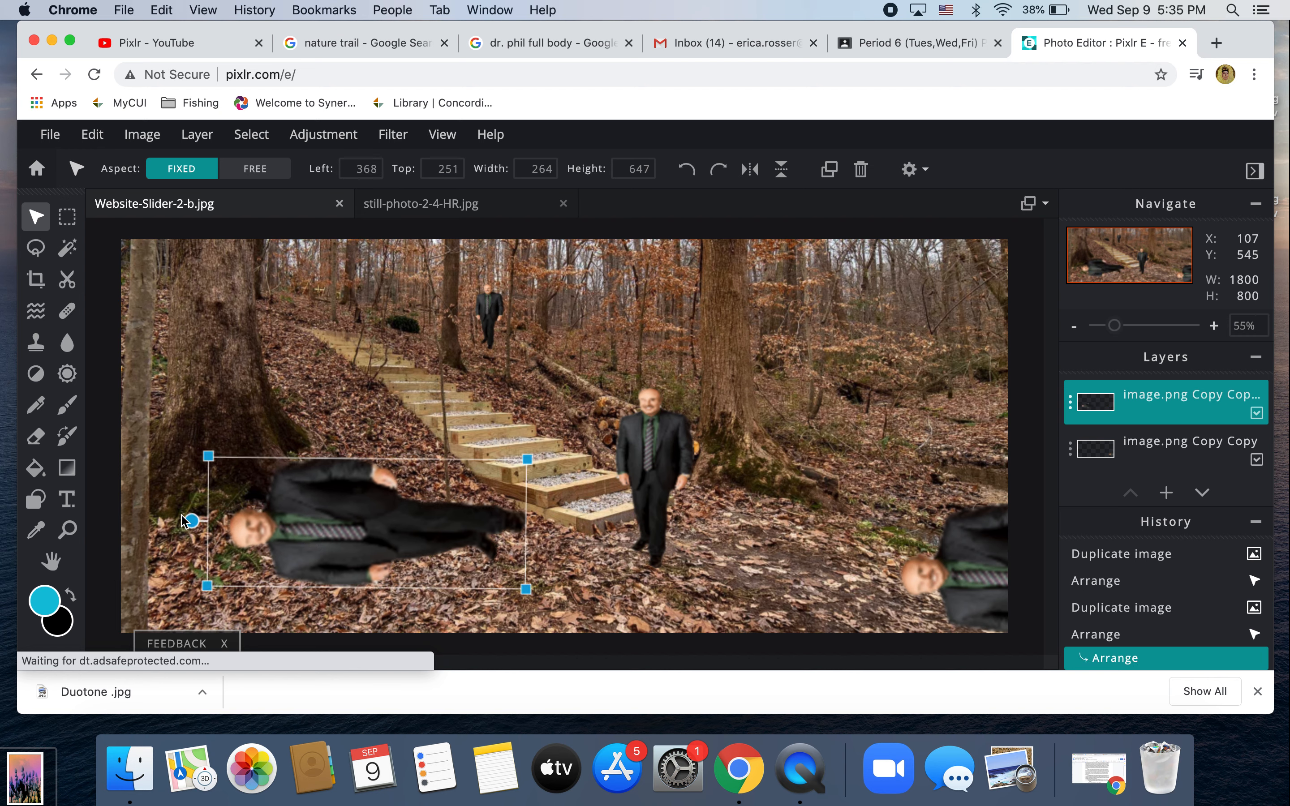
# Rotate the new copy nearly upright and enlarge it to about 309 x 757 px, at about left 290, top 85.
pyautogui.moveTo(190, 520); pyautogui.dragTo(342, 476)
pyautogui.moveTo(368, 426); pyautogui.dragTo(466, 381)
pyautogui.moveTo(364, 375); pyautogui.dragTo(317, 467)
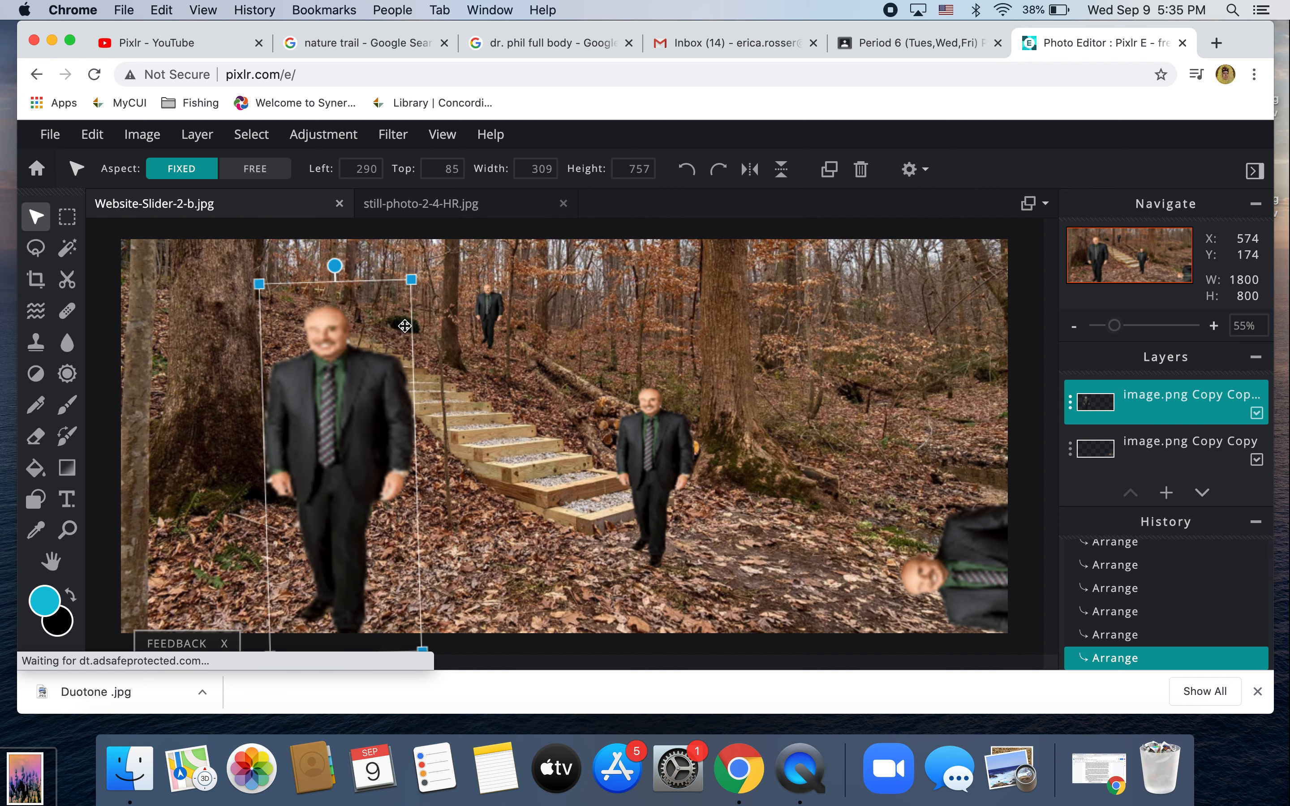
# Flip the enlarged man horizontally and move him to about left 321, top 122, beside the steps.
pyautogui.click(719, 170)
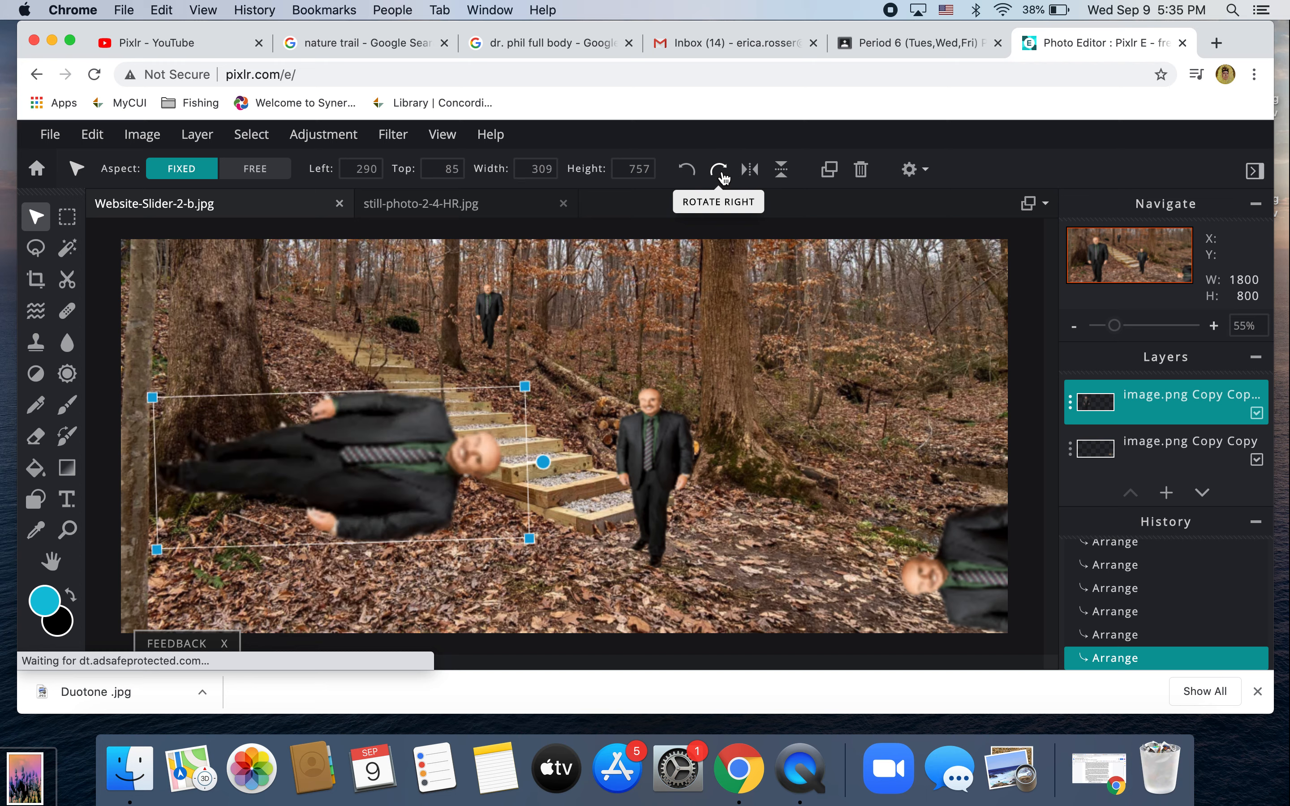
pyautogui.click(722, 176)
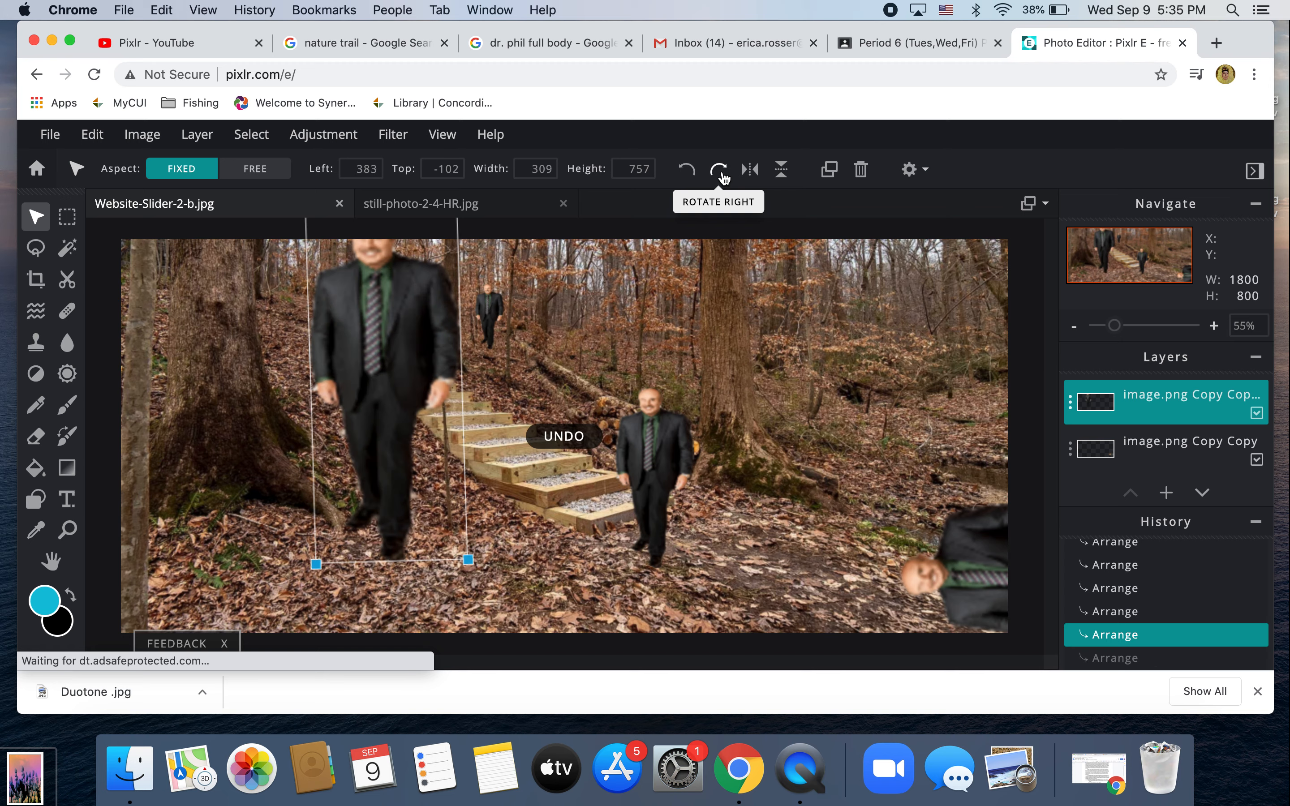
pyautogui.click(757, 174)
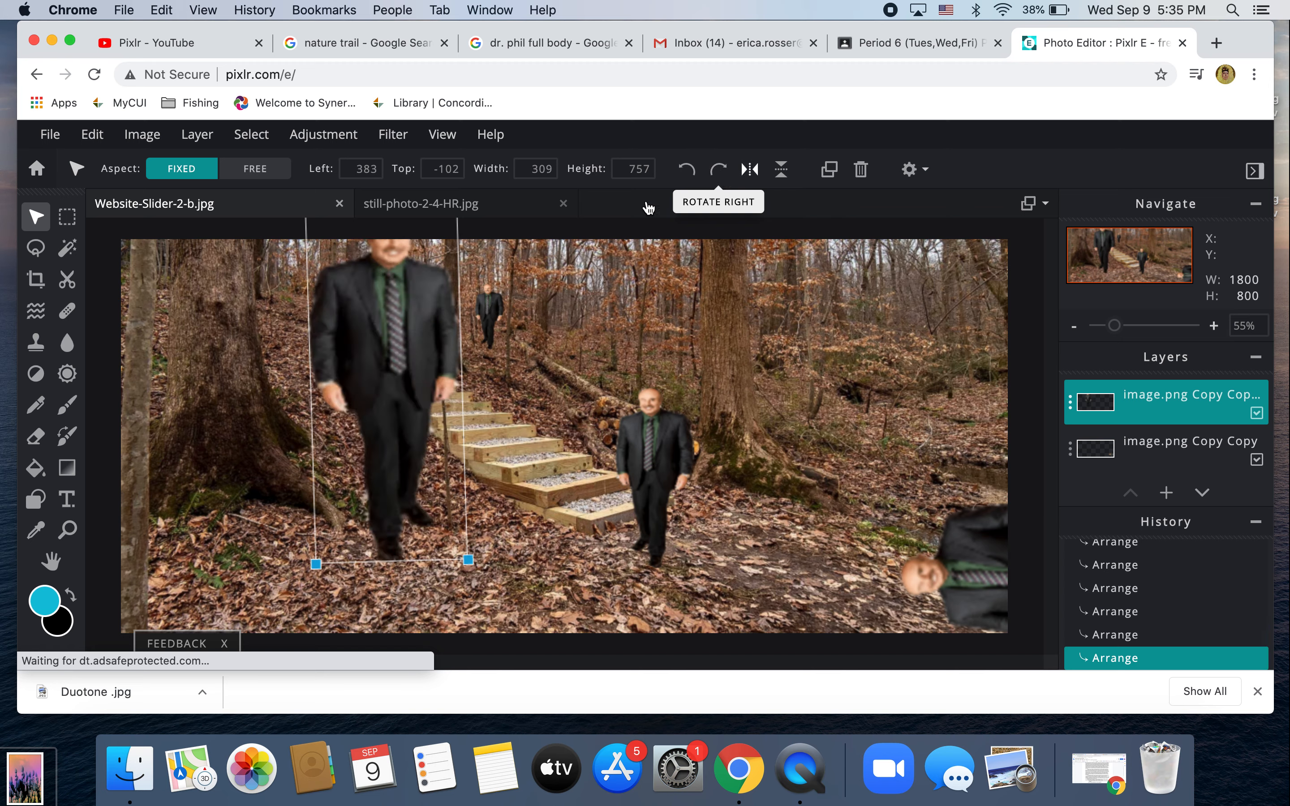
pyautogui.moveTo(405, 320); pyautogui.dragTo(375, 430)
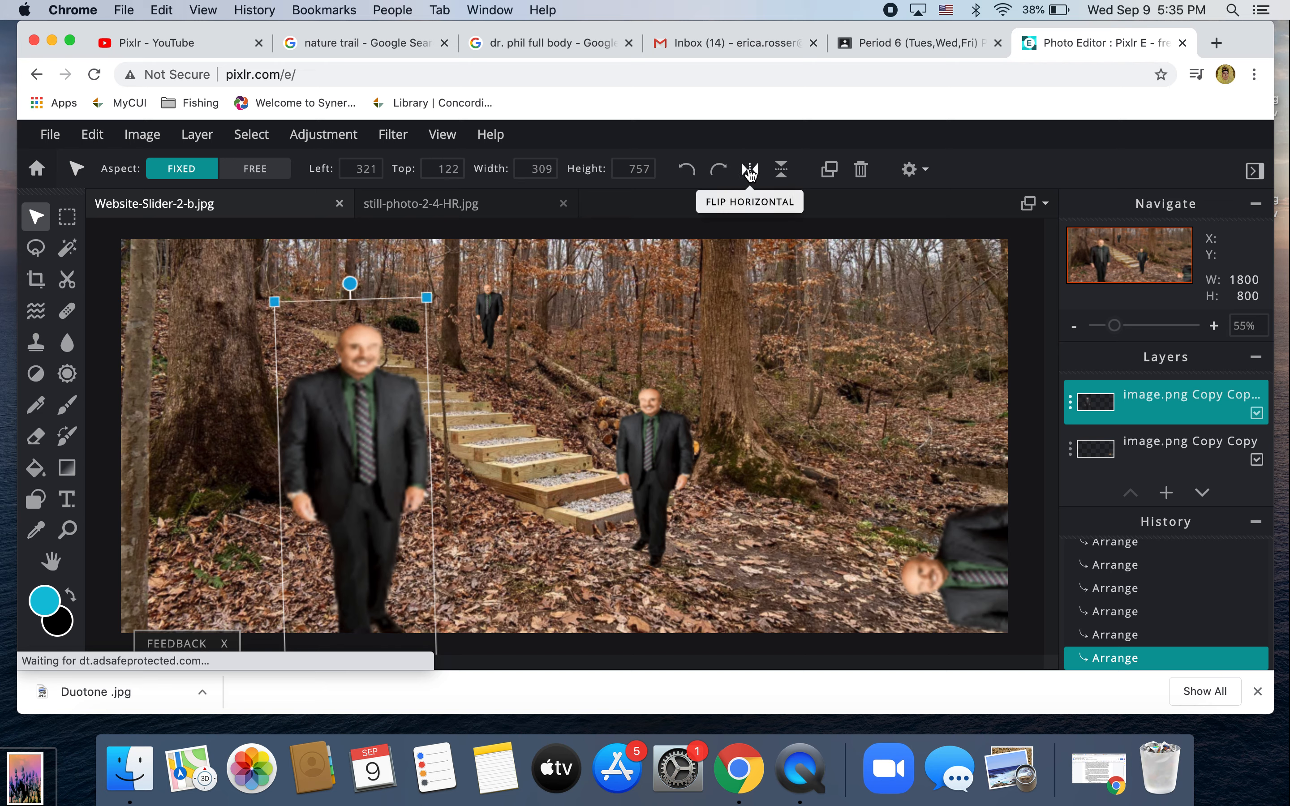
# Shrink the flipped man to about 129 x 316 px and stand him straight against the large tree trunk, at left 164, top 256.
pyautogui.moveTo(347, 393); pyautogui.dragTo(819, 317)
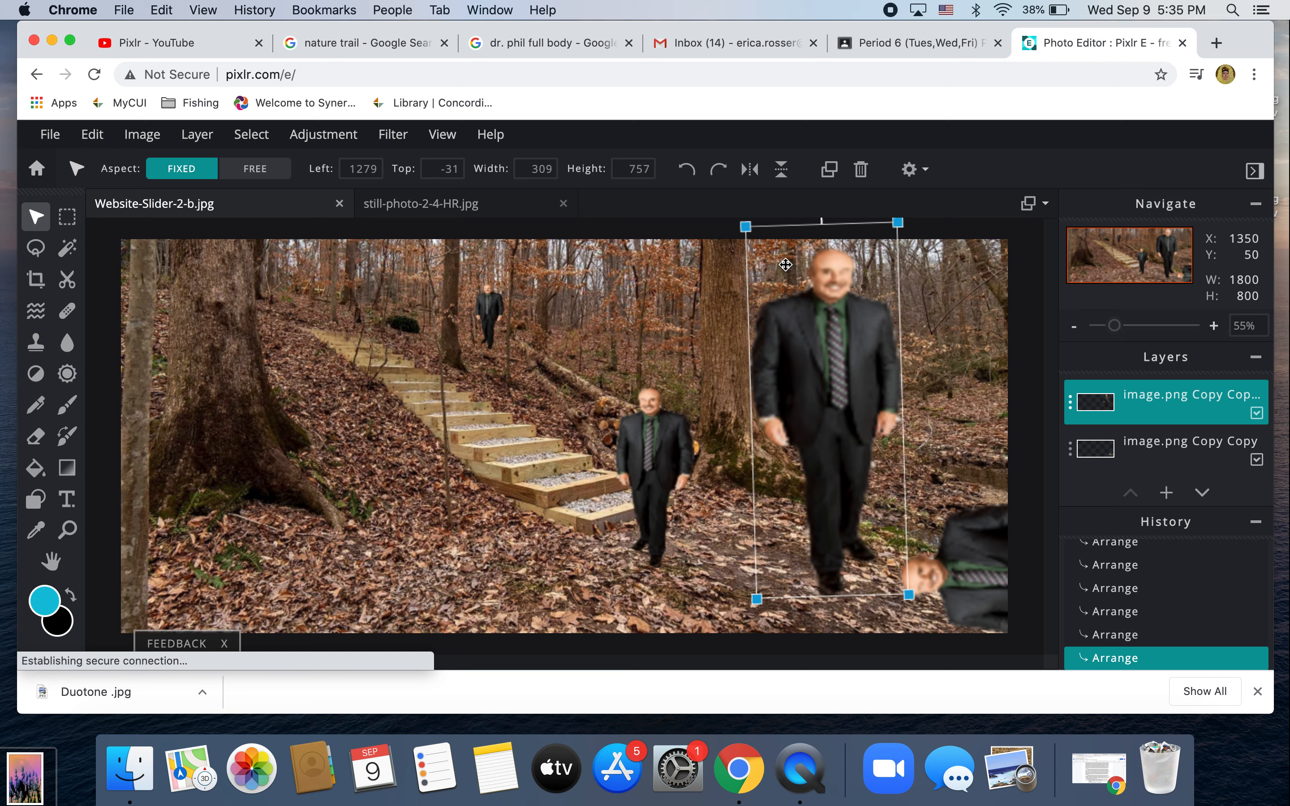
pyautogui.moveTo(747, 225); pyautogui.dragTo(840, 441)
pyautogui.moveTo(880, 532); pyautogui.dragTo(253, 425)
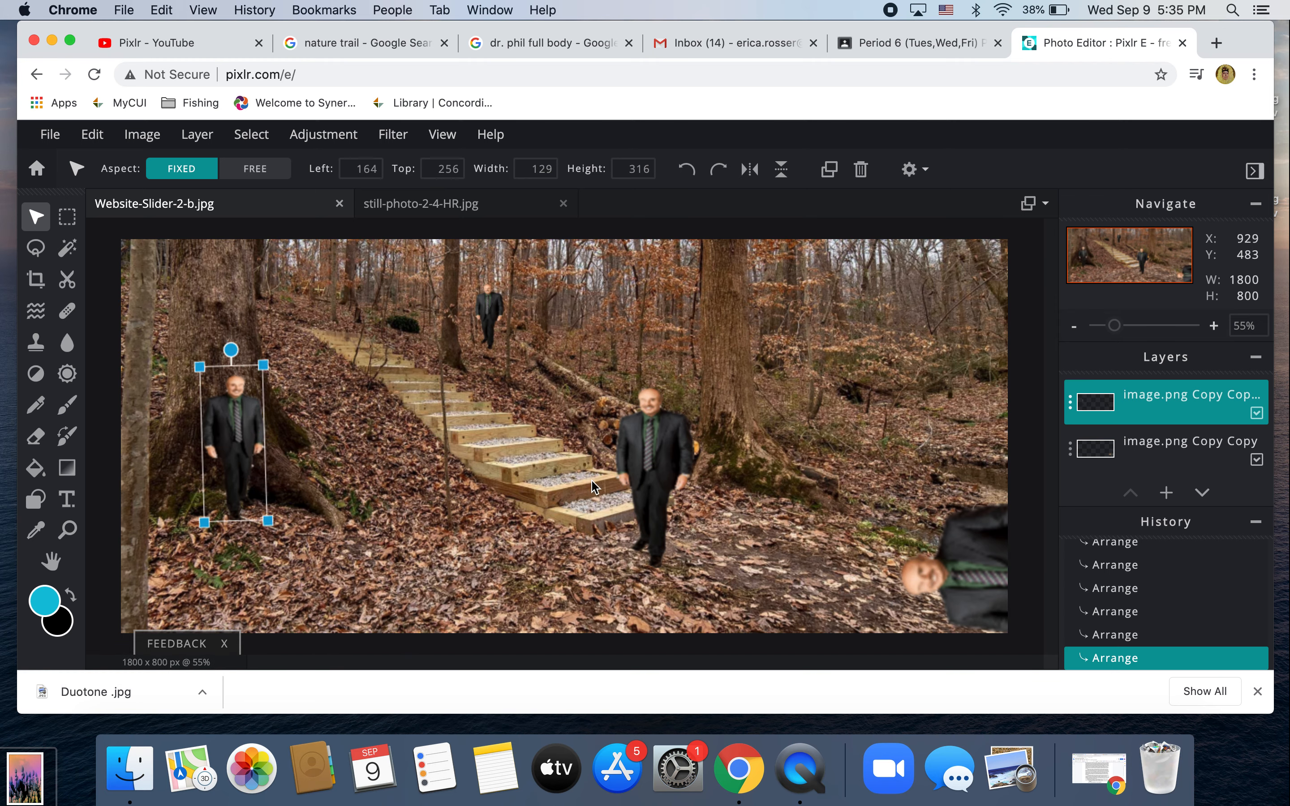
pyautogui.moveTo(230, 356); pyautogui.dragTo(233, 352)
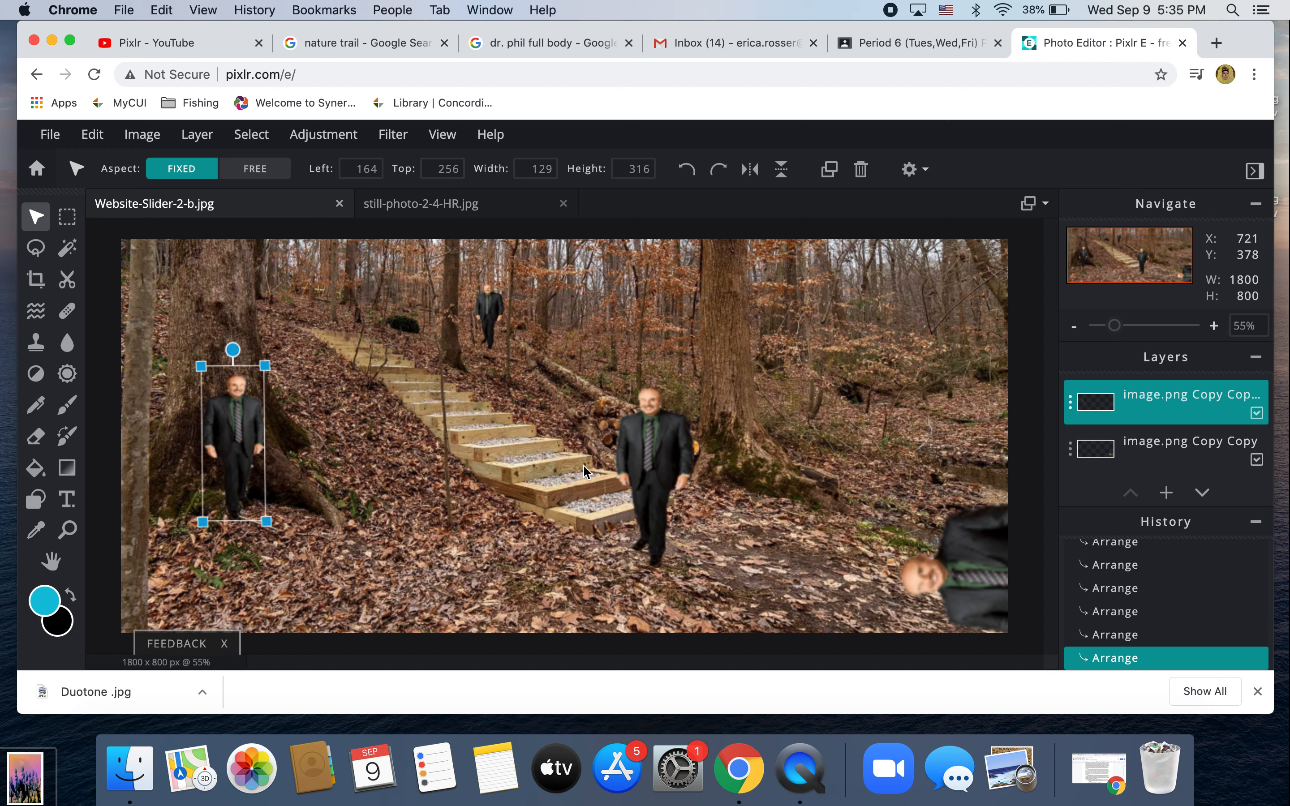
pyautogui.click(510, 556)
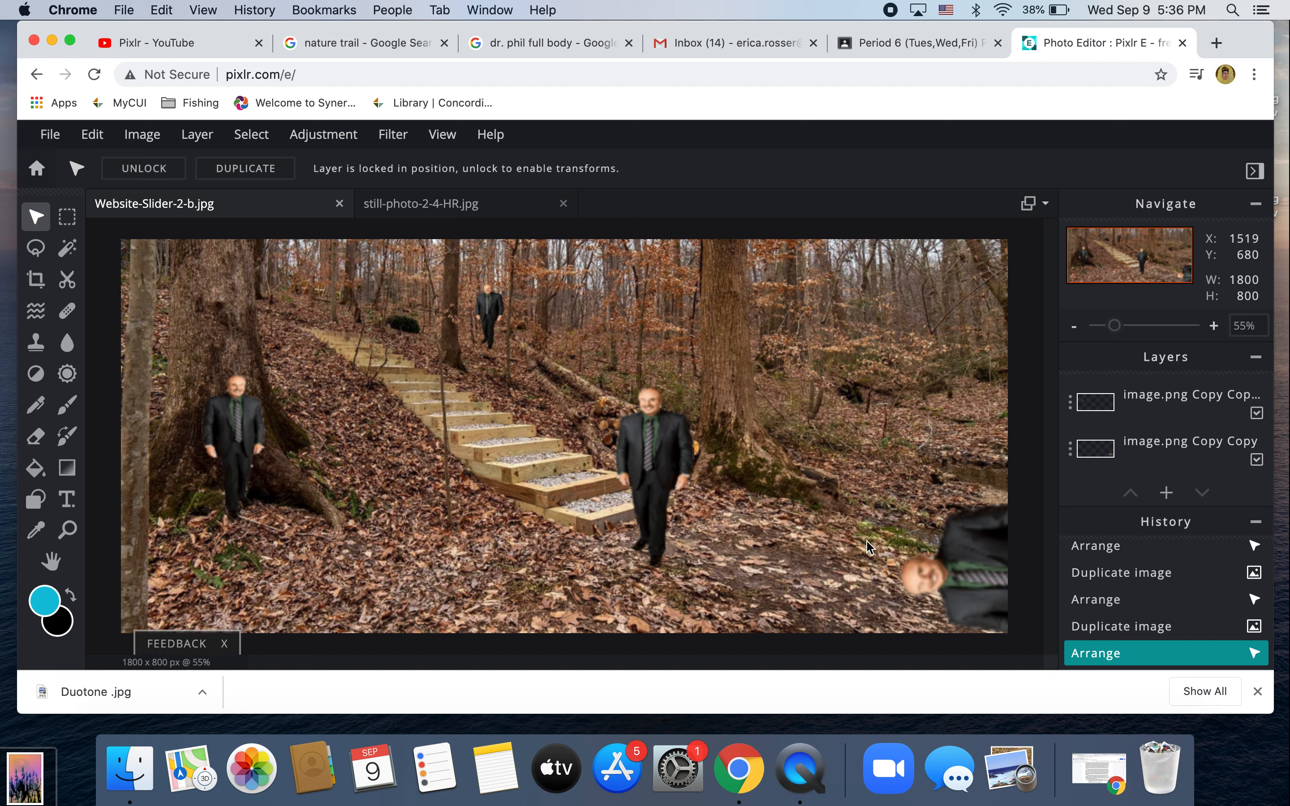
# Duplicate the man by the tree trunk and enlarge the copy to about 263 x 641 px in the foreground, at left 430, top 282.
pyautogui.click(1075, 407)
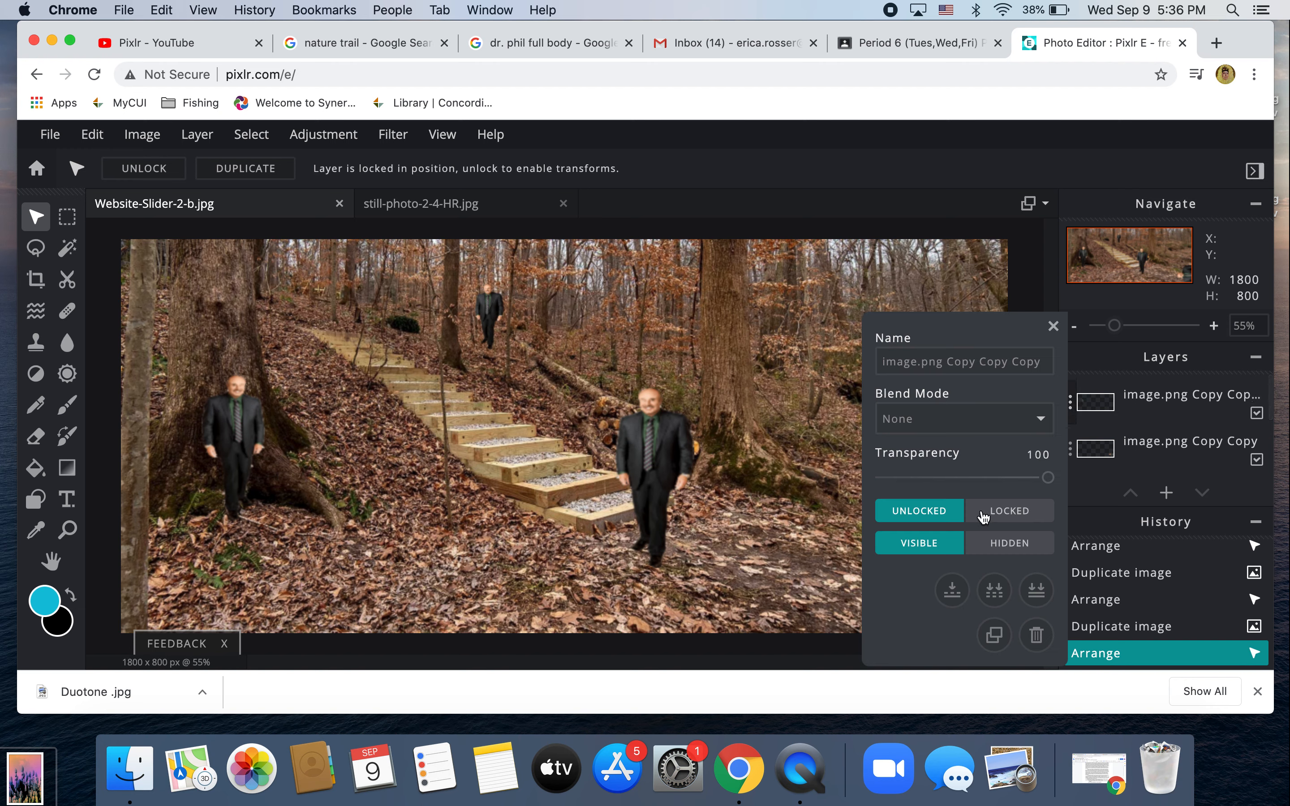
pyautogui.click(988, 643)
pyautogui.moveTo(239, 415); pyautogui.dragTo(380, 433)
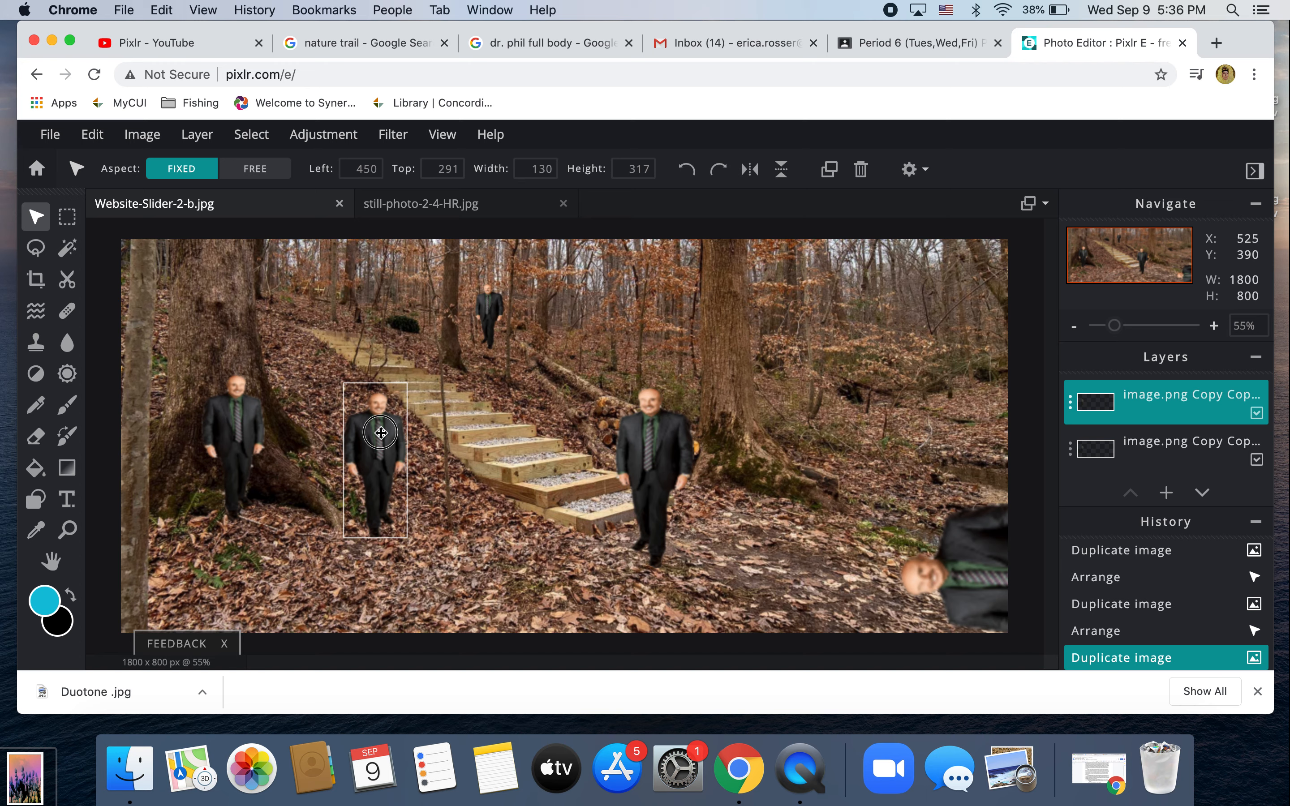
pyautogui.moveTo(380, 433); pyautogui.dragTo(399, 482)
pyautogui.moveTo(413, 430); pyautogui.dragTo(480, 361)
pyautogui.moveTo(418, 417); pyautogui.dragTo(404, 523)
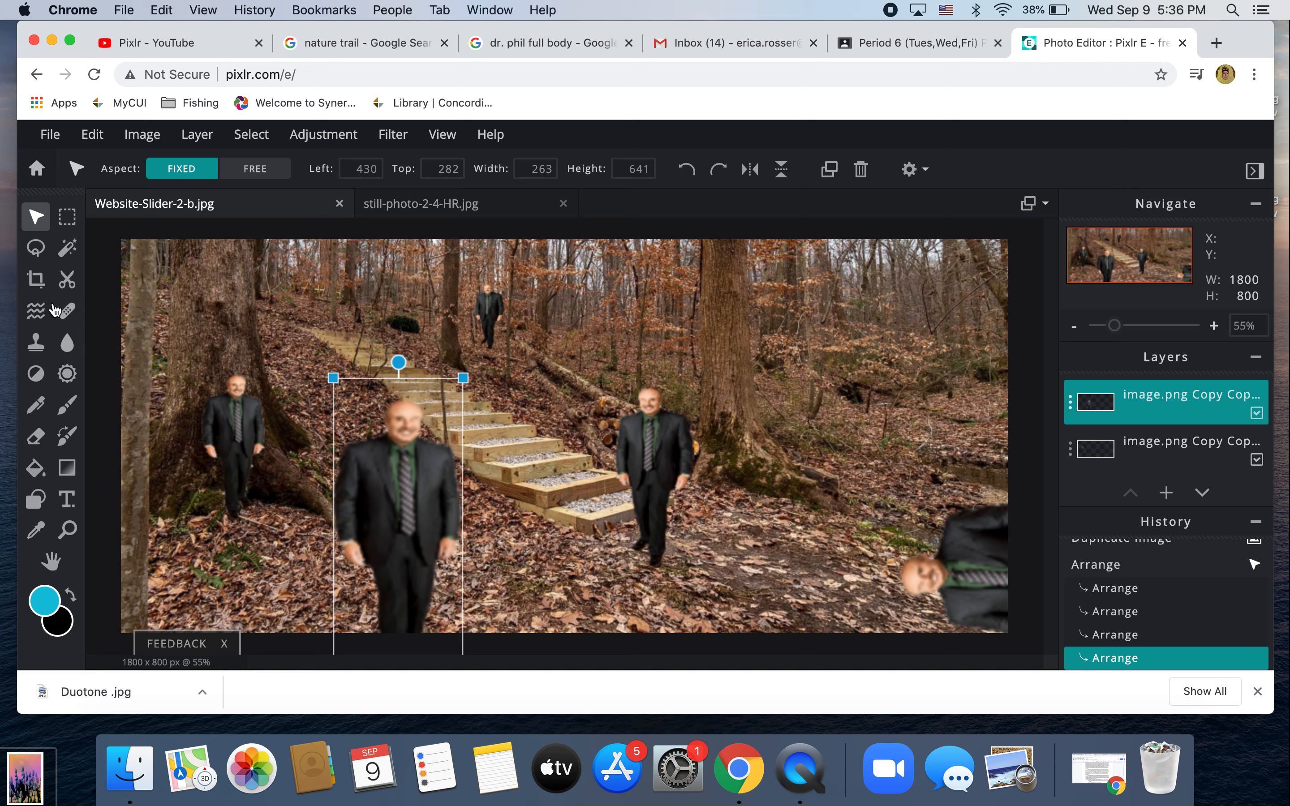
pyautogui.click(39, 438)
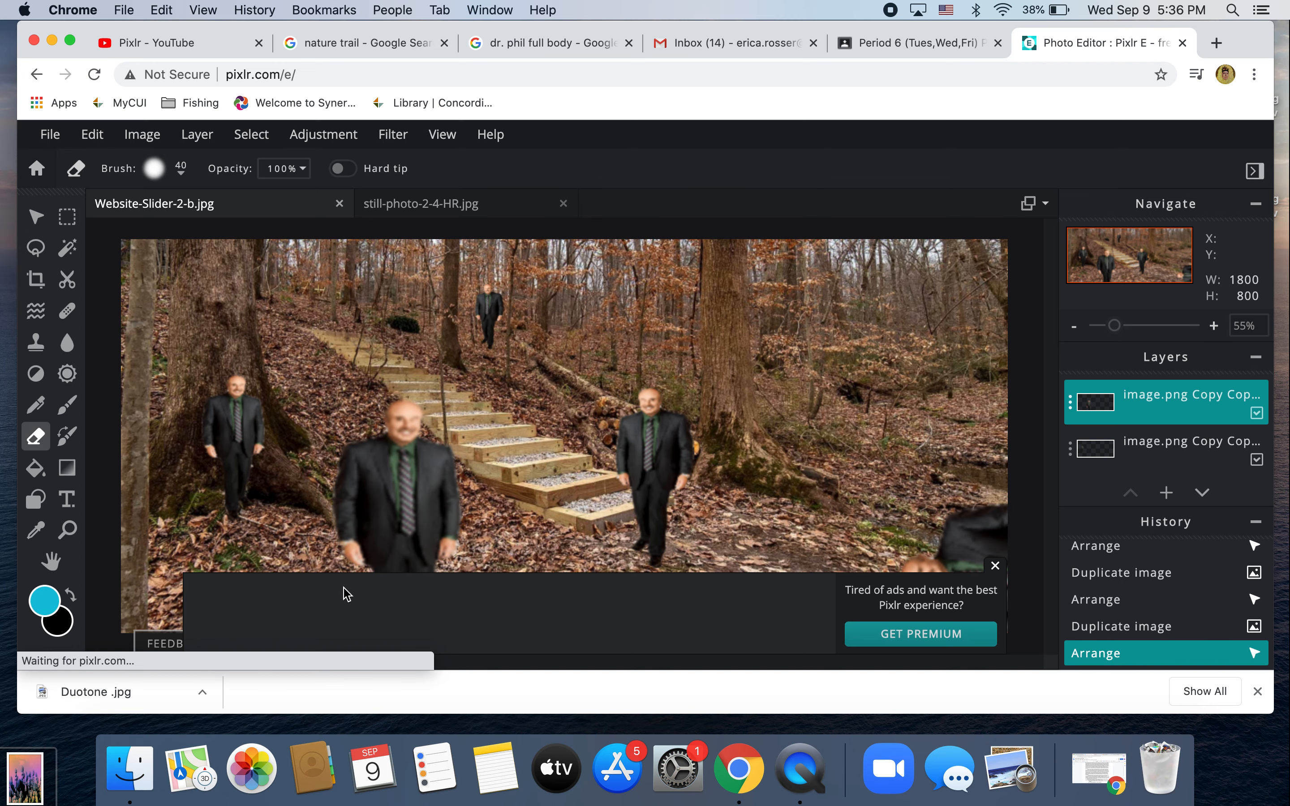
pyautogui.click(994, 566)
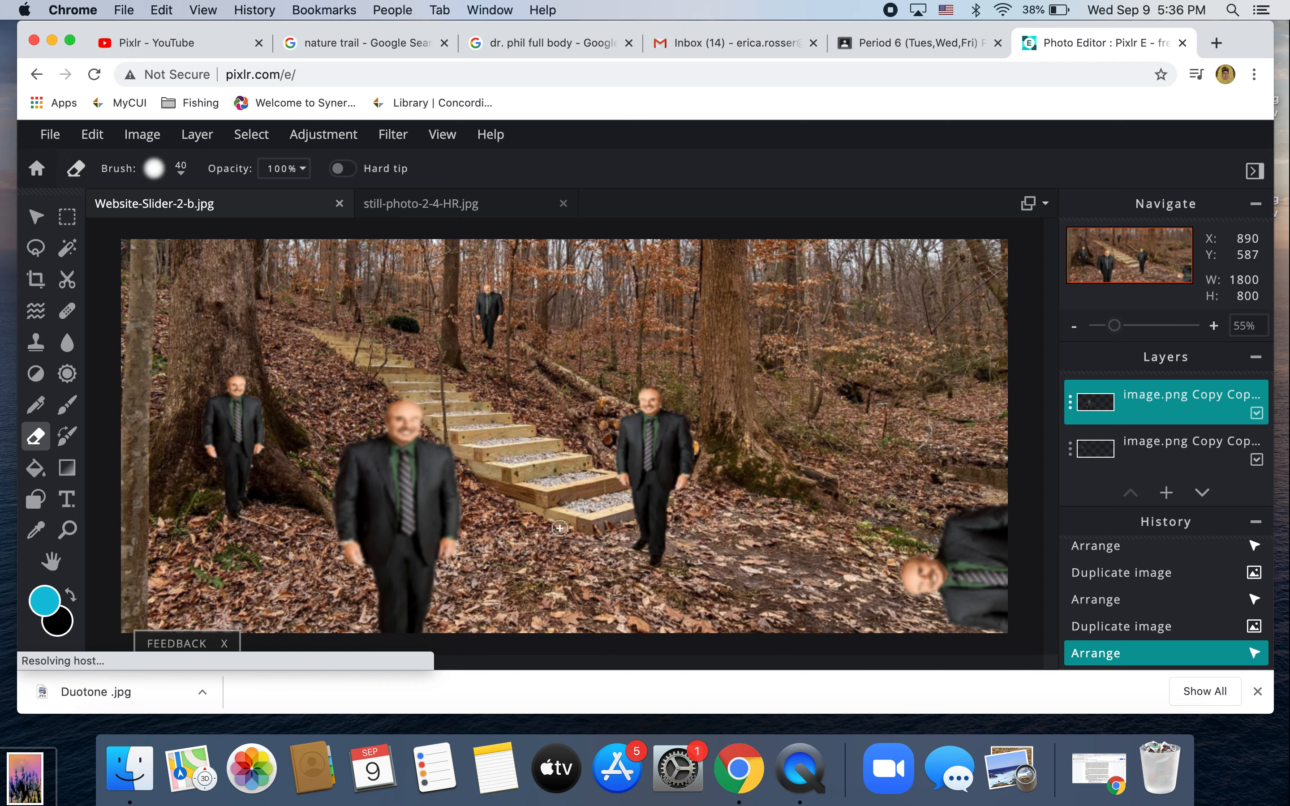
pyautogui.scroll(5, 559, 529)
pyautogui.scroll(-10, 559, 529)
pyautogui.scroll(6, 559, 529)
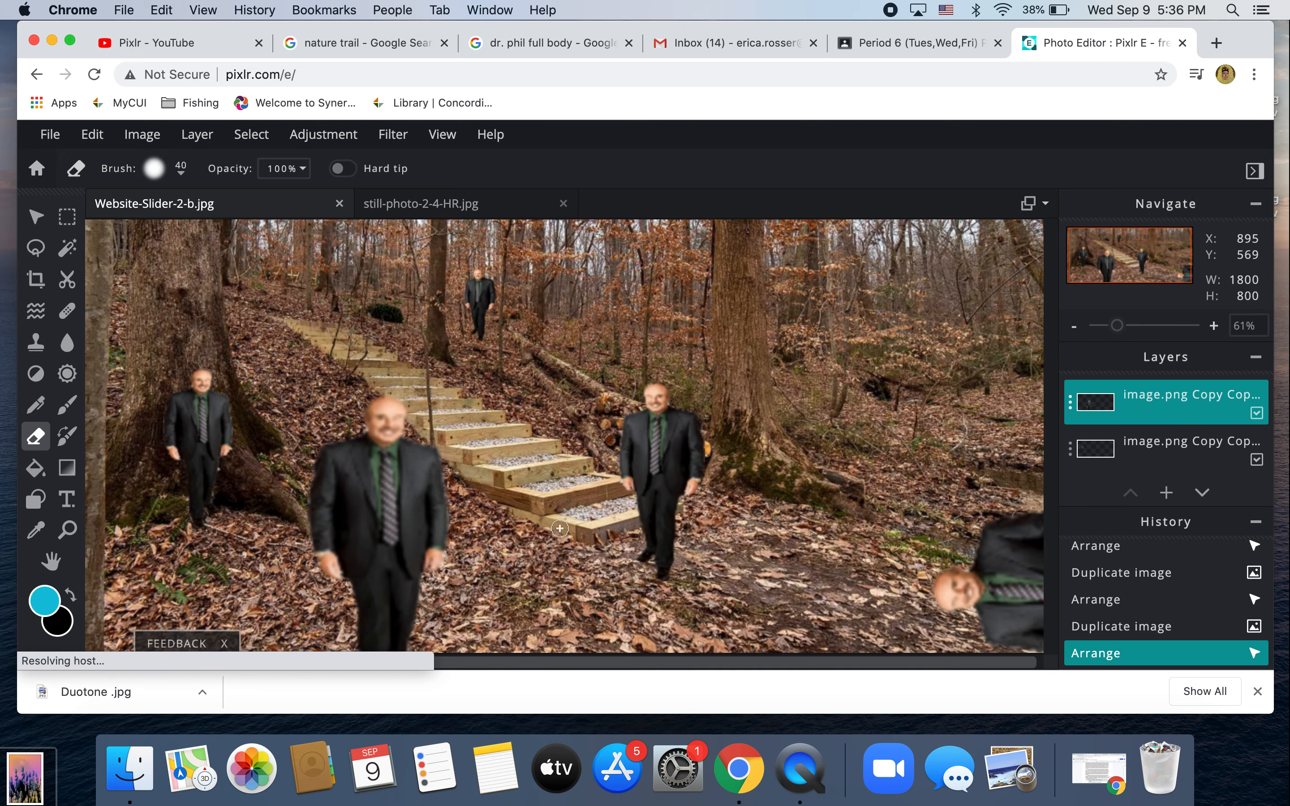
# Move the large foreground man up in front of the steps, to about left 460, top 117.
pyautogui.click(35, 219)
pyautogui.moveTo(349, 484); pyautogui.dragTo(366, 394)
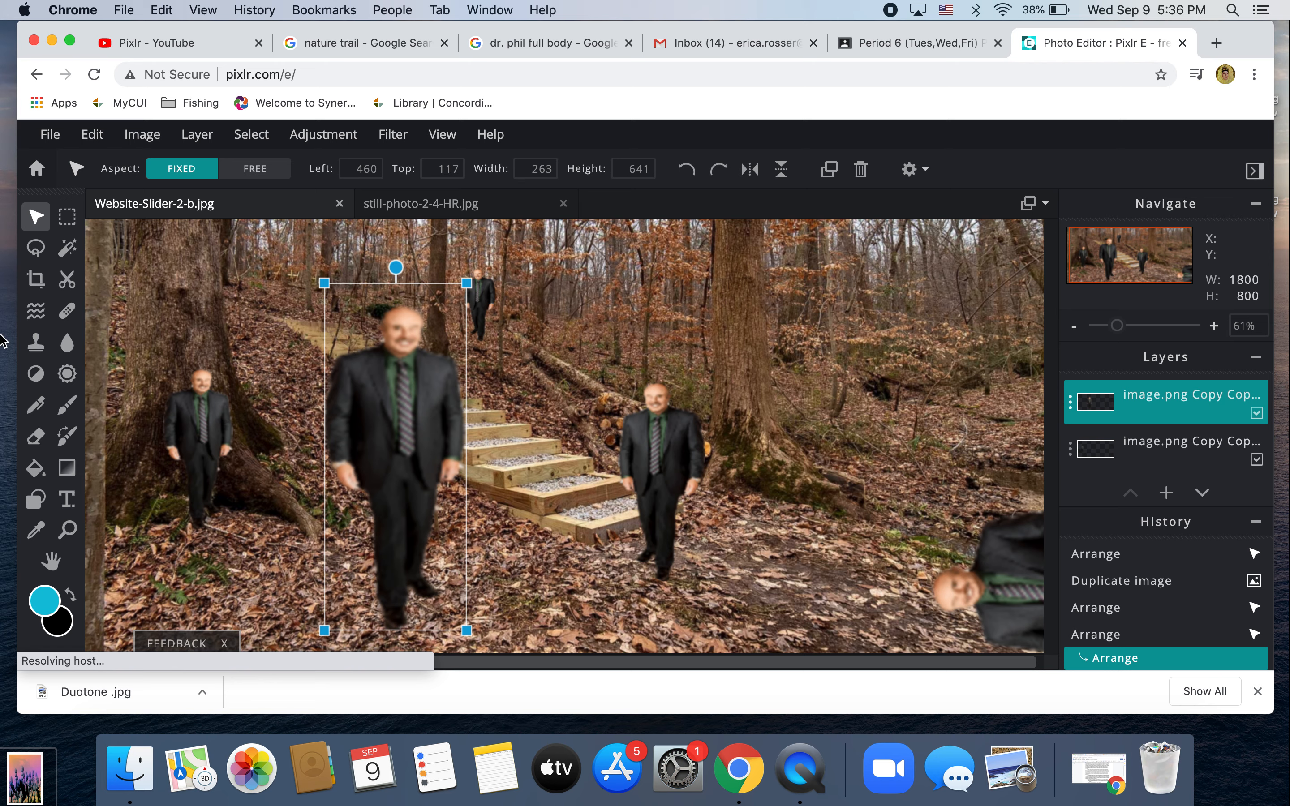
# Erase the large foreground man's body below the shoulders with a soft eraser about 181 px in size, leaving the head and shoulders.
pyautogui.click(36, 437)
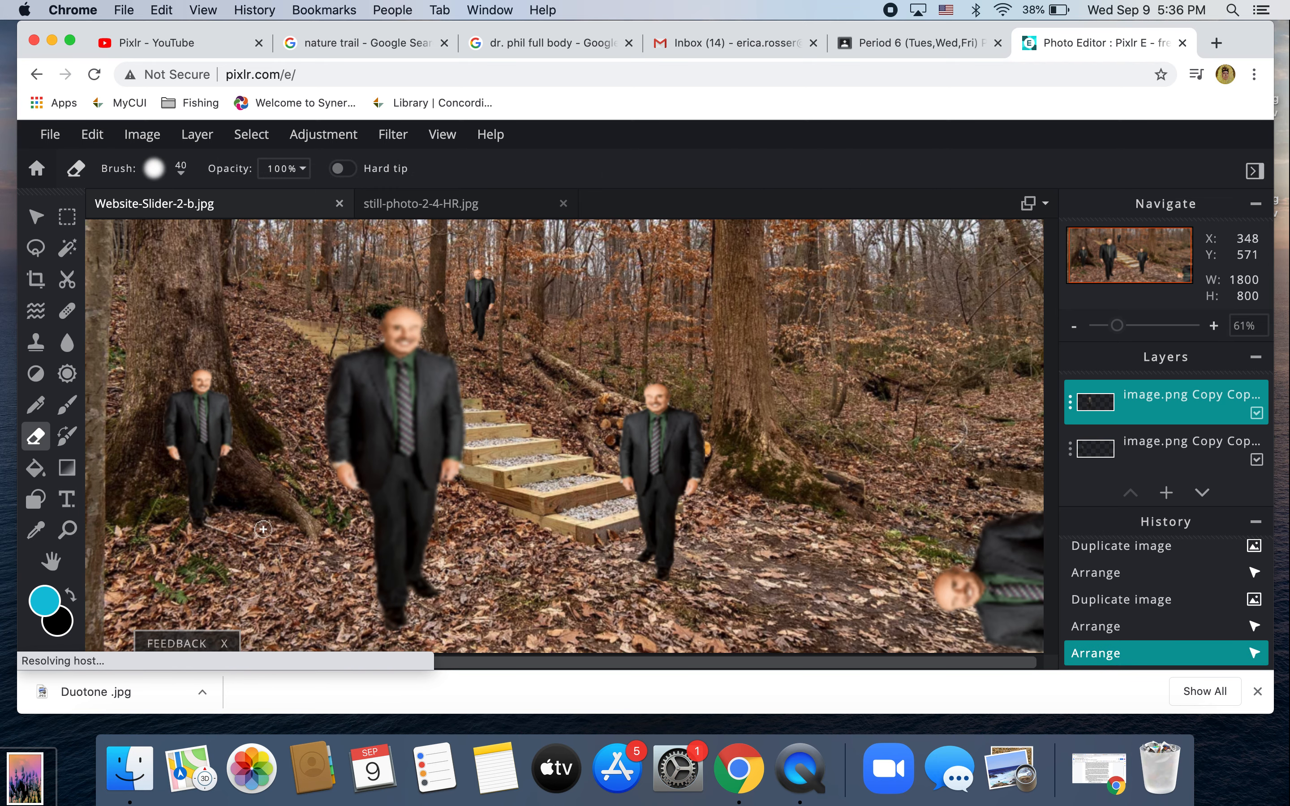
pyautogui.click(164, 167)
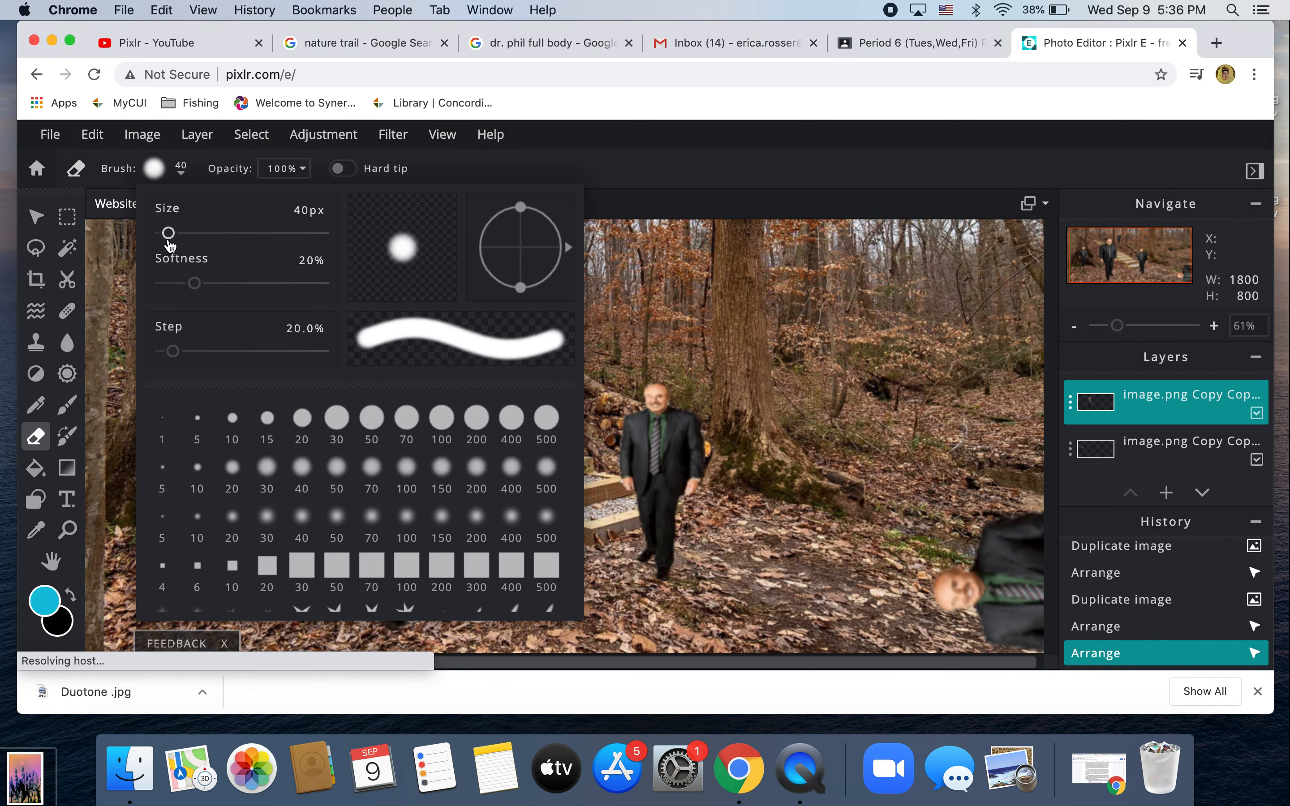
pyautogui.moveTo(168, 234); pyautogui.dragTo(192, 248)
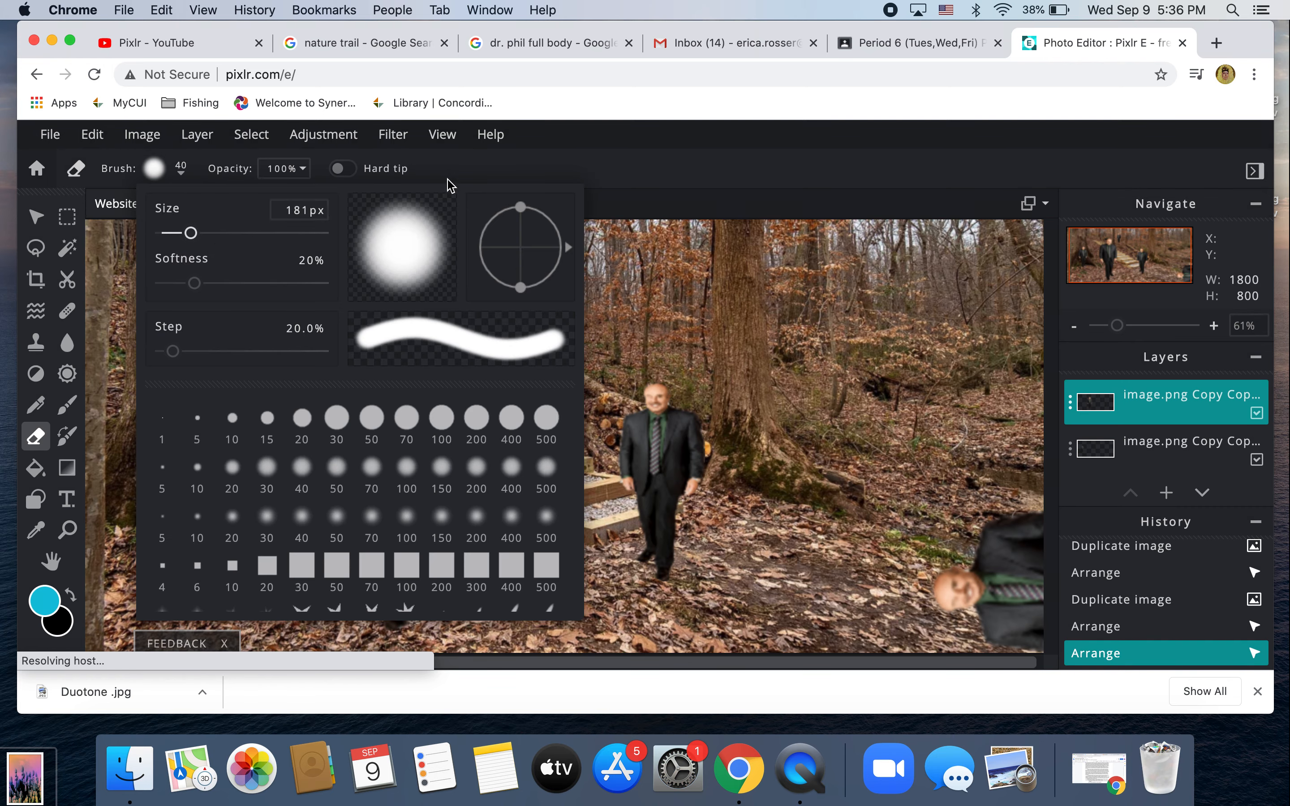
pyautogui.click(484, 180)
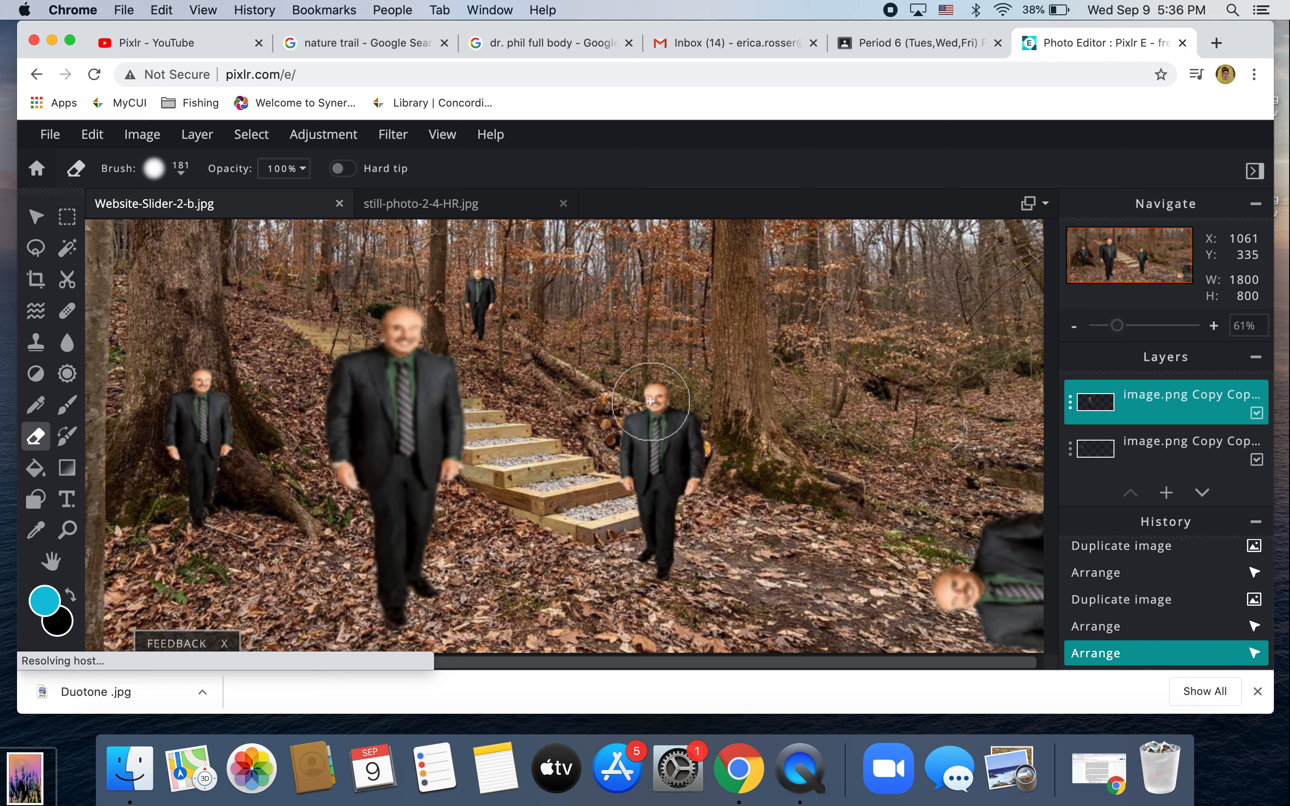
pyautogui.moveTo(417, 576)
pyautogui.mouseDown()
pyautogui.moveTo(403, 622)
pyautogui.moveTo(410, 585)
pyautogui.moveTo(420, 594)
pyautogui.moveTo(388, 574)
pyautogui.moveTo(422, 540)
pyautogui.moveTo(356, 488)
pyautogui.moveTo(452, 463)
pyautogui.moveTo(339, 443)
pyautogui.moveTo(453, 434)
pyautogui.moveTo(341, 410)
pyautogui.moveTo(464, 419)
pyautogui.moveTo(347, 415)
pyautogui.mouseUp()
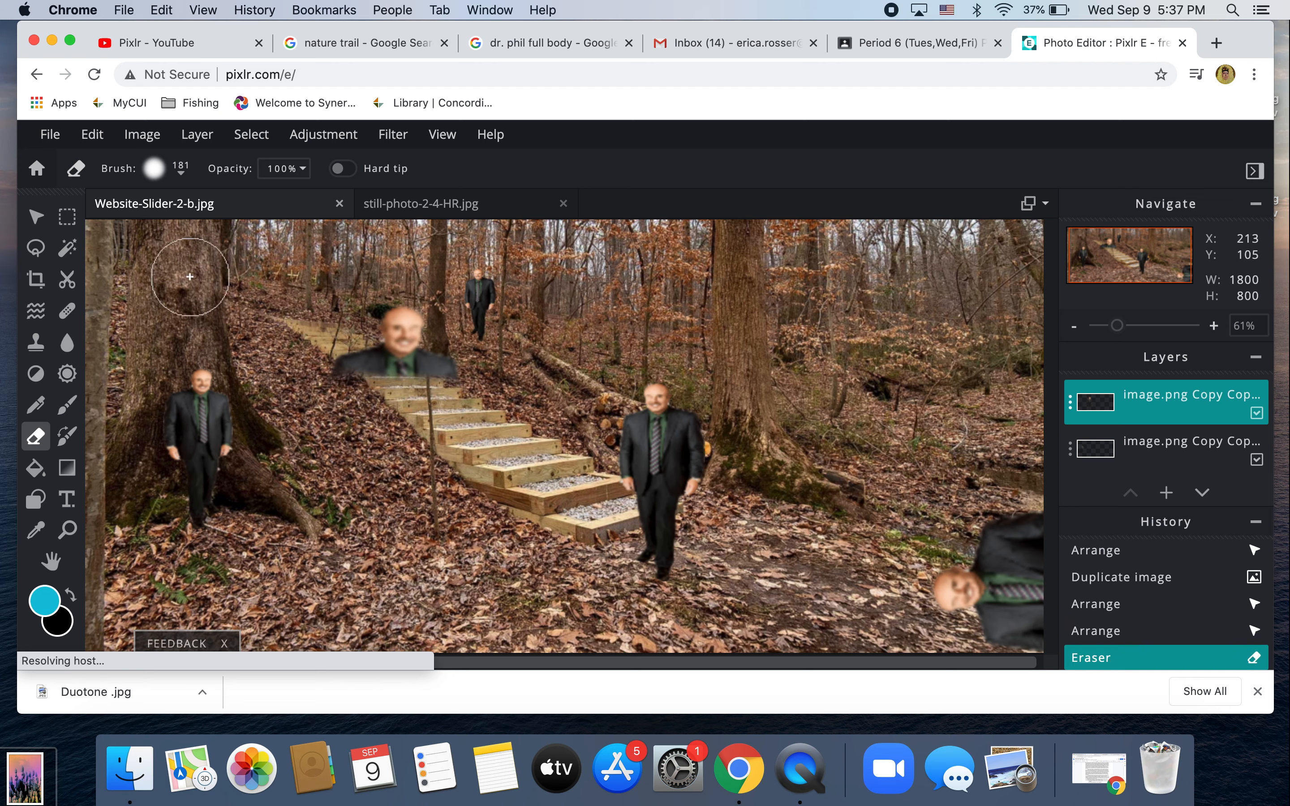
# Move the remaining head and shoulders above the sideways man and shrink the layer to about 134 x 327 px, at left 1656, top 381.
pyautogui.click(36, 216)
pyautogui.moveTo(402, 343); pyautogui.dragTo(997, 447)
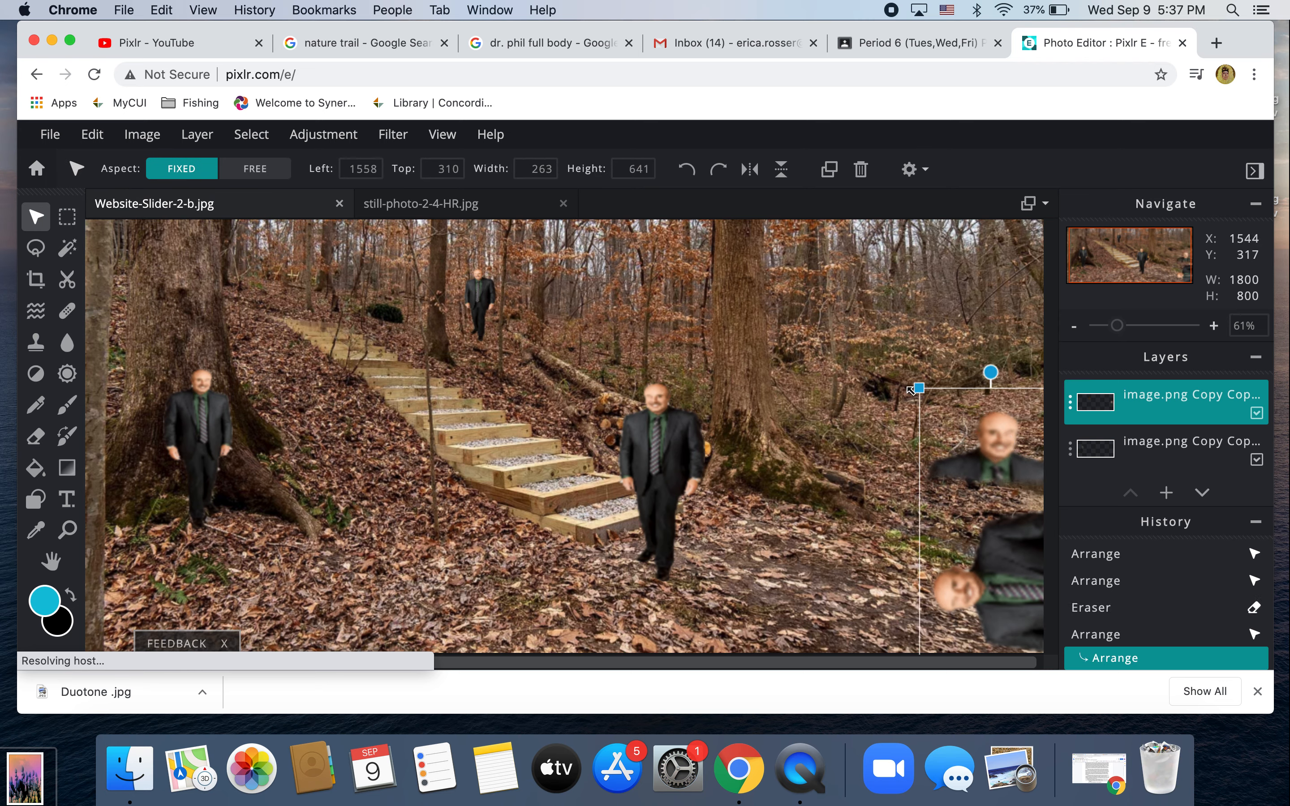
pyautogui.moveTo(917, 388); pyautogui.dragTo(998, 449)
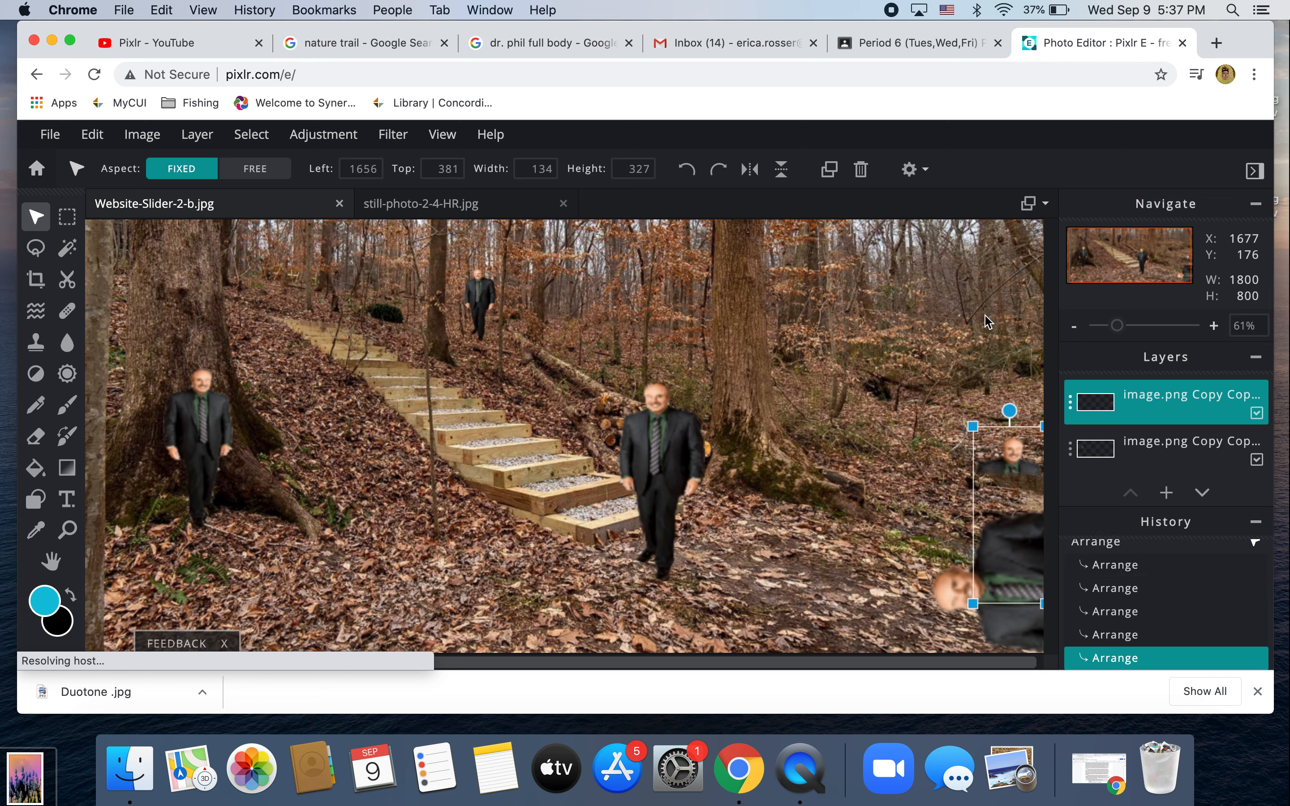